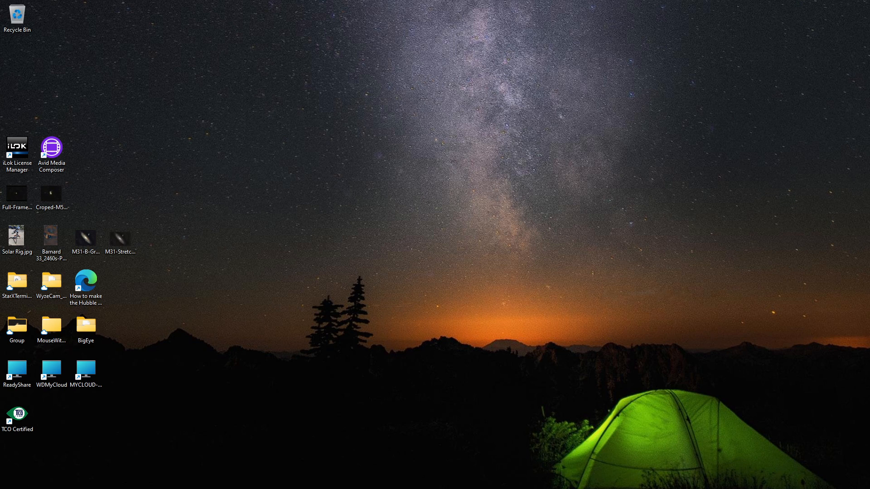
Launch GraXpert and dismiss the beta release notice
mouse_move(317, 487)
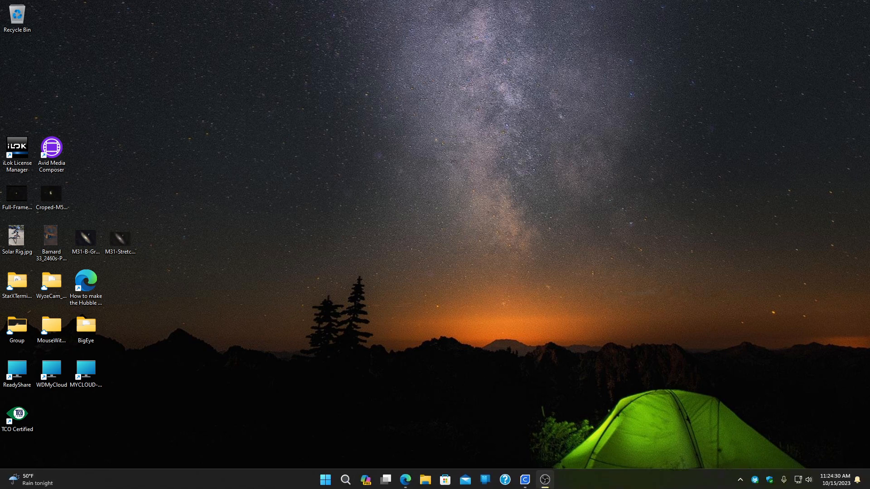
click(326, 483)
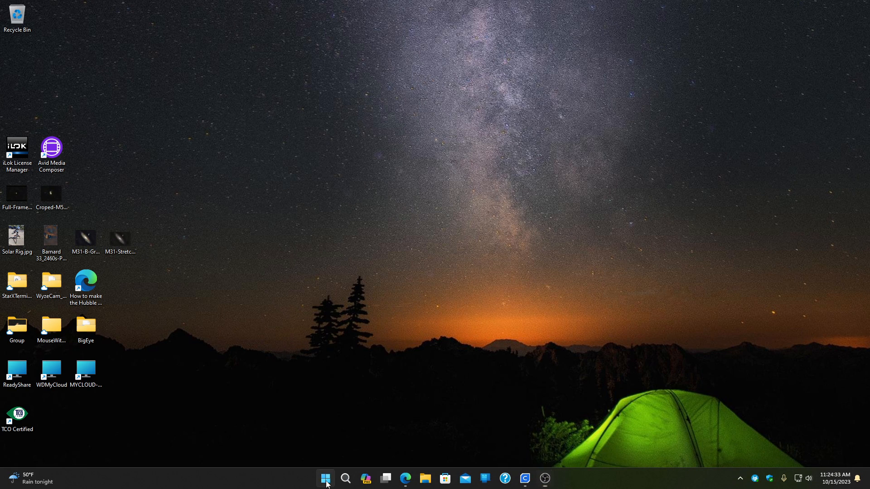
click(370, 211)
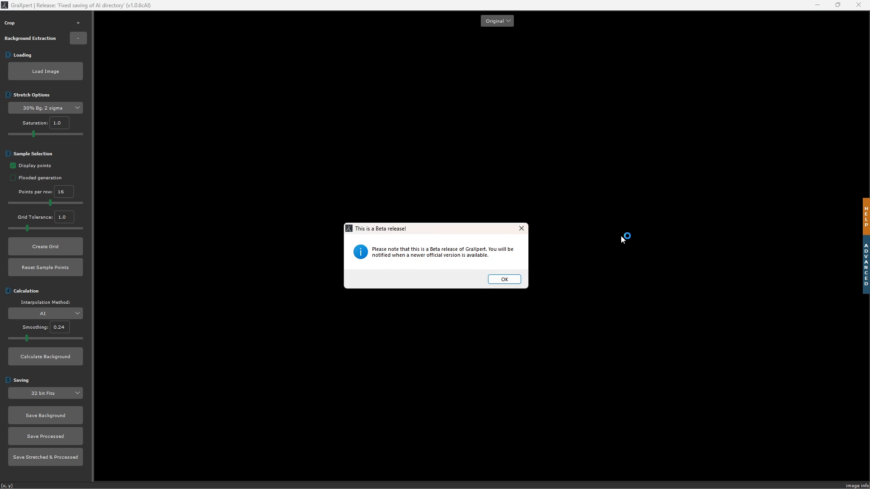
click(509, 278)
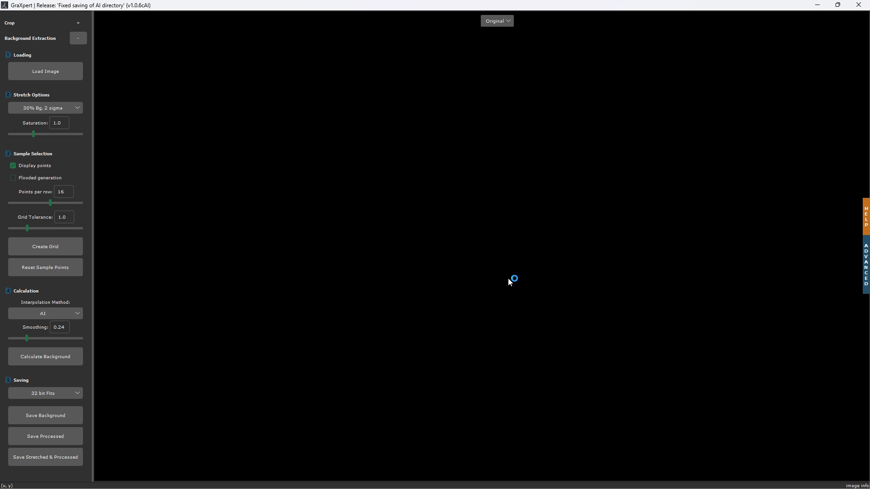
Load the Bubble_result_5400s.fit image from the Siril results Bubble folder and fit it in view
click(45, 69)
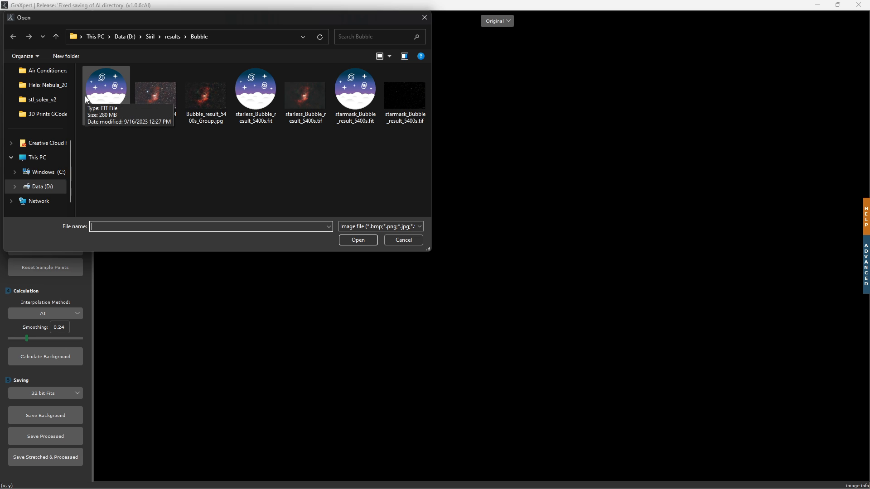
click(110, 99)
click(369, 244)
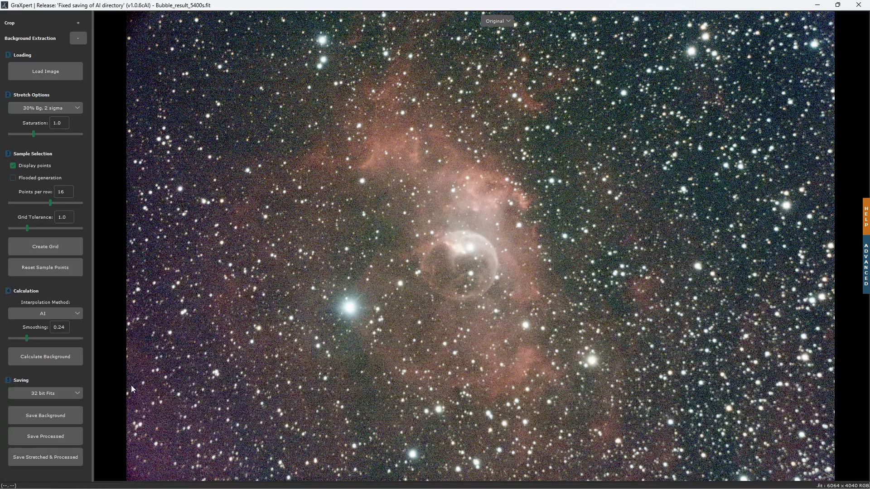
scroll(495, 279, down, 1)
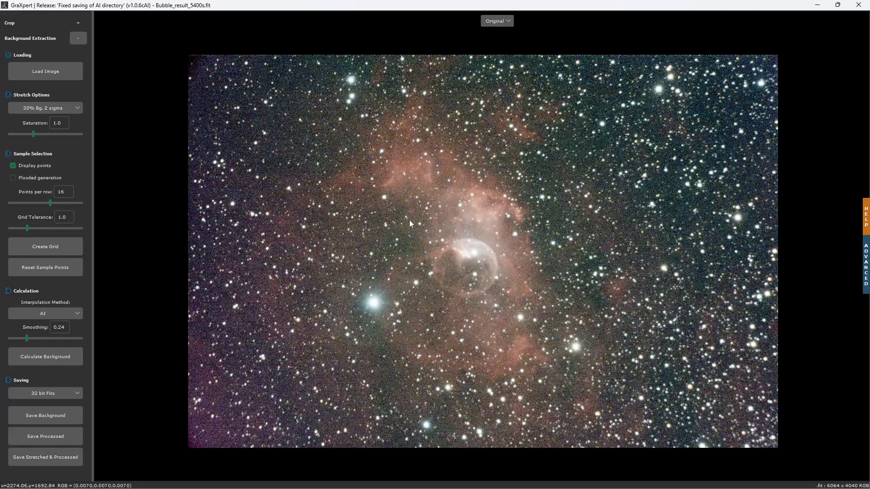
drag(482, 217, 473, 216)
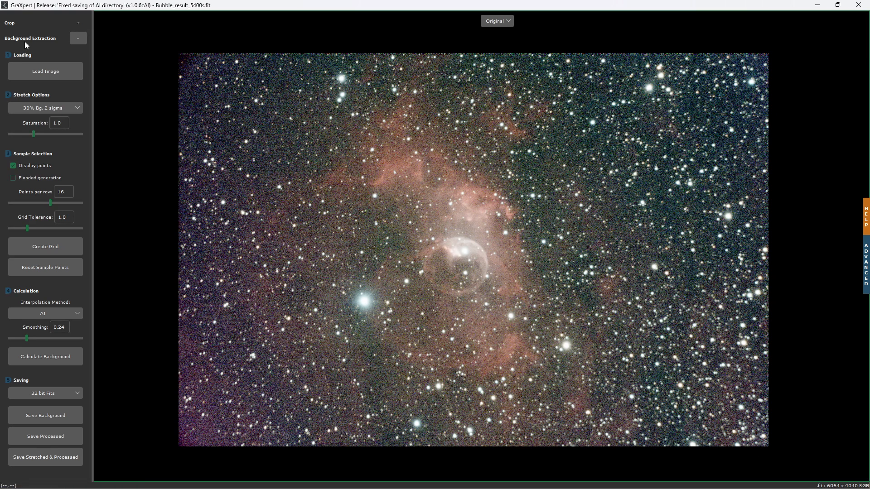
Crop the image slightly inward at its upper-left and lower-right corners to trim off the uneven stacking edges
click(77, 23)
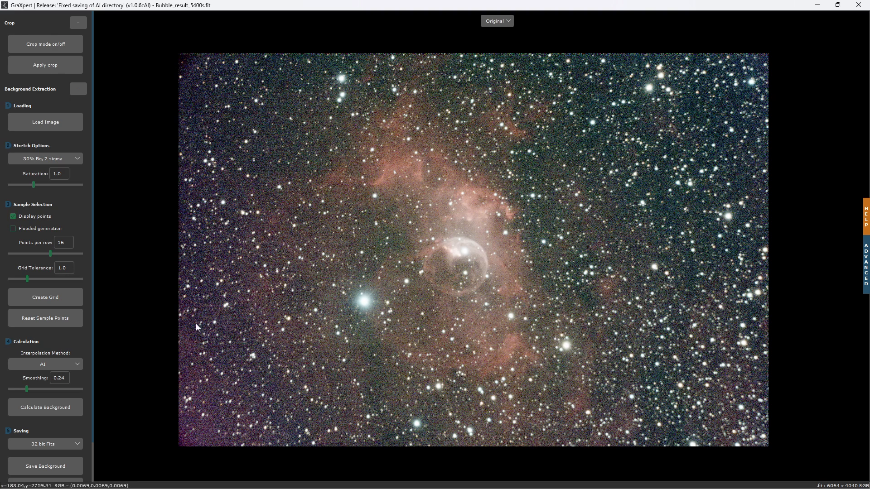
click(54, 47)
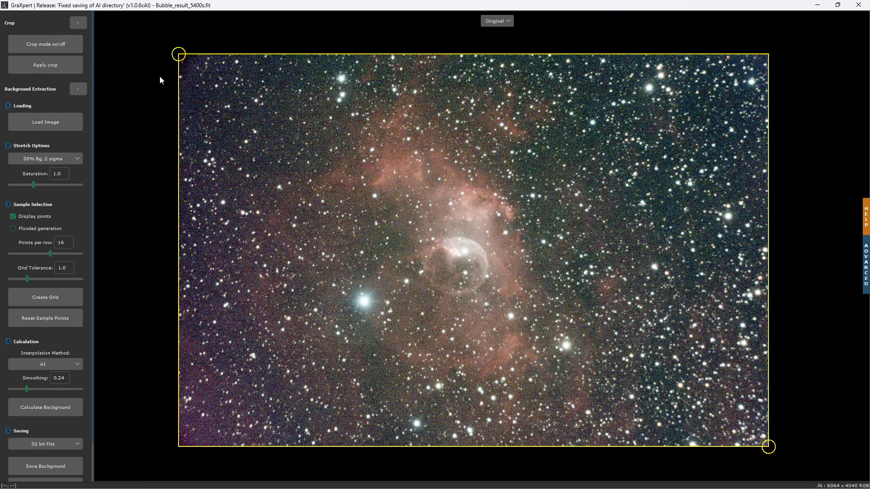
drag(178, 53, 195, 63)
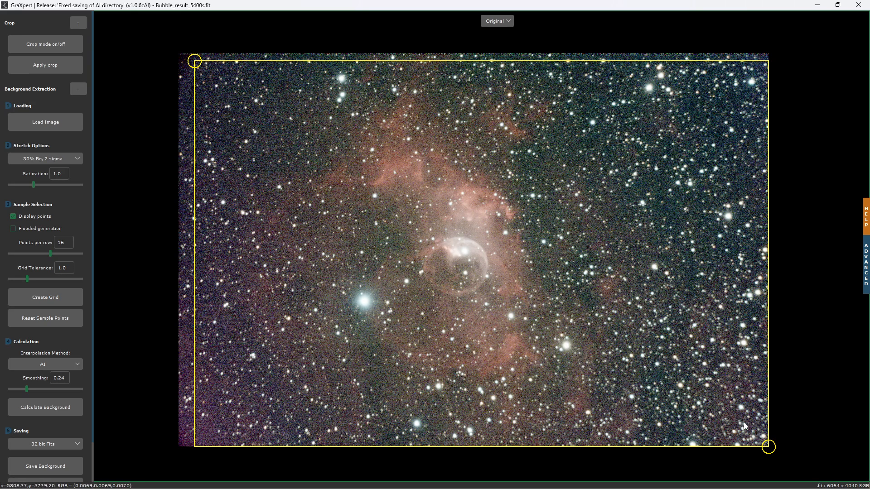
drag(768, 447, 751, 442)
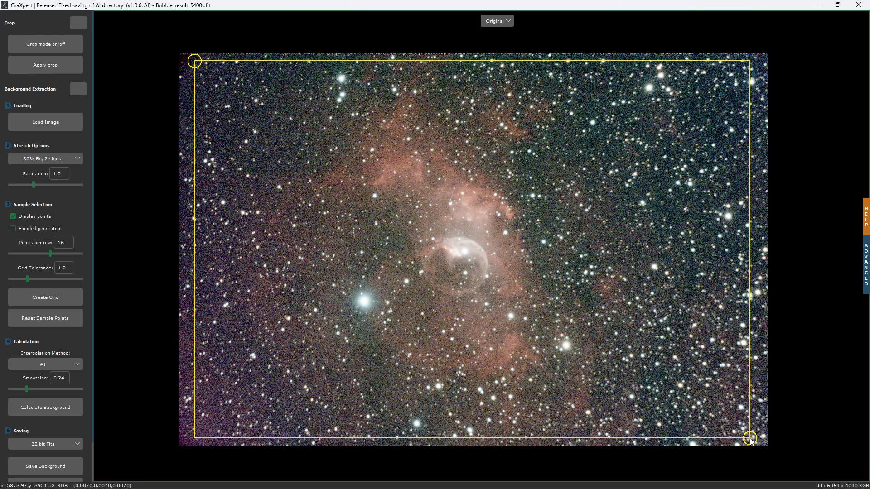
drag(751, 442, 755, 442)
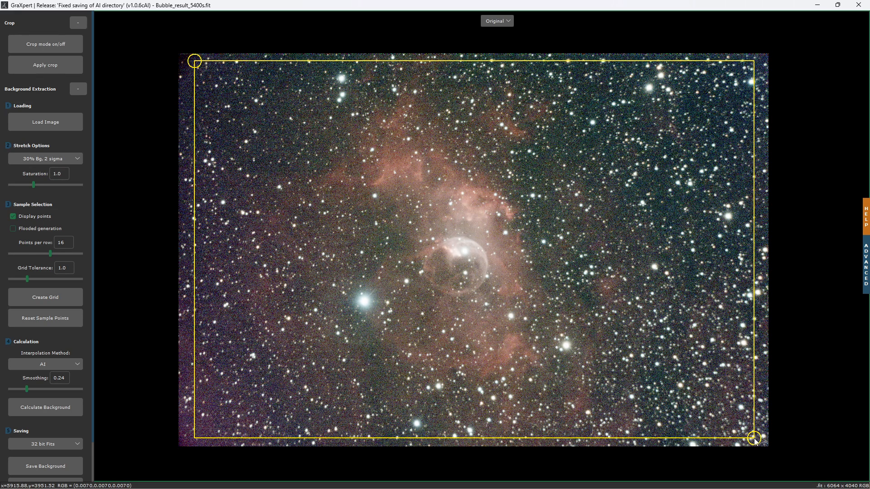
click(43, 67)
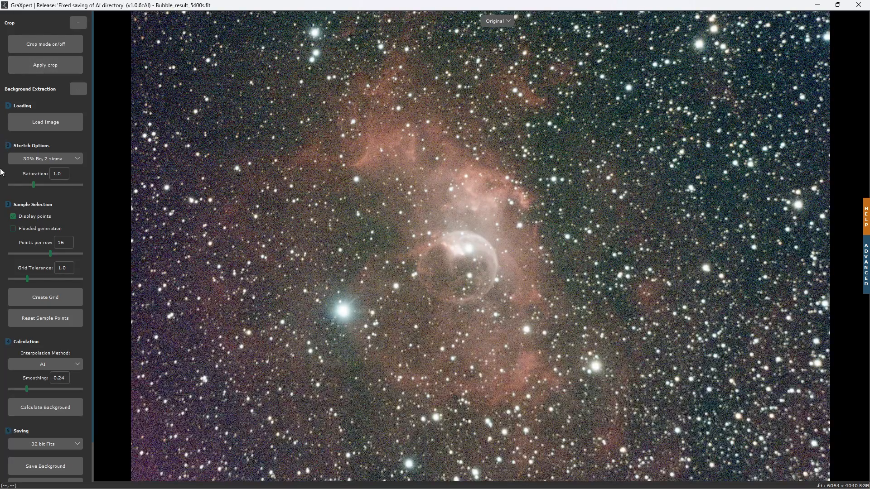
Create the grid of background sample points and remove four points lying on or near the nebula
click(53, 298)
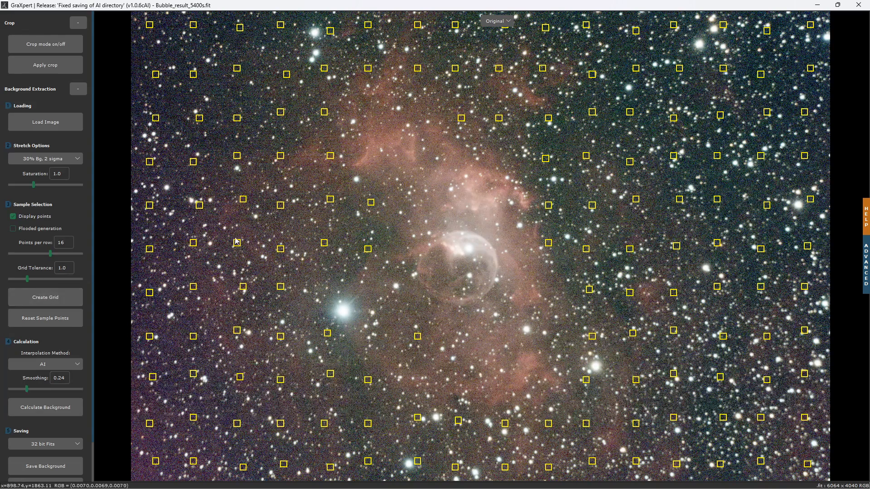
click(63, 159)
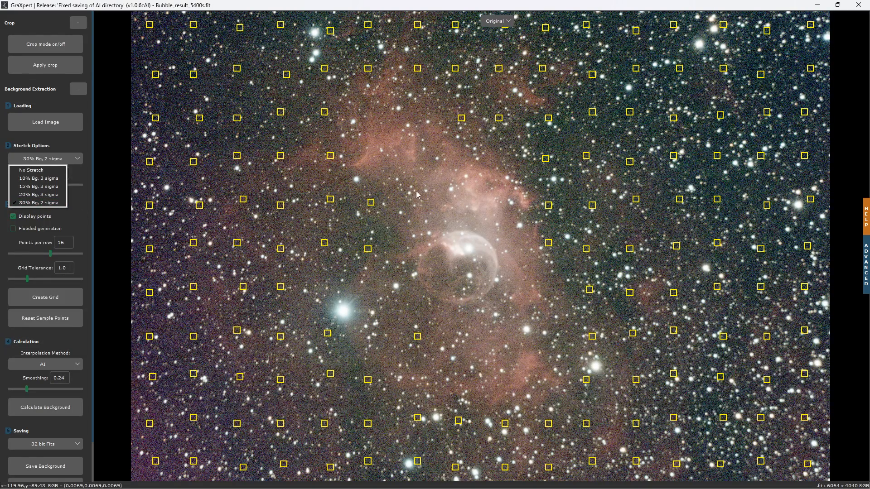
click(417, 71)
click(461, 117)
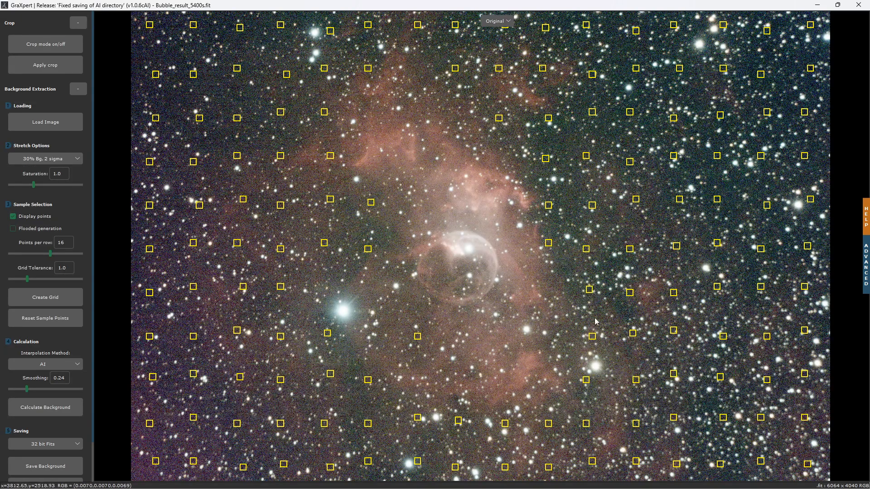
click(505, 423)
right_click(371, 202)
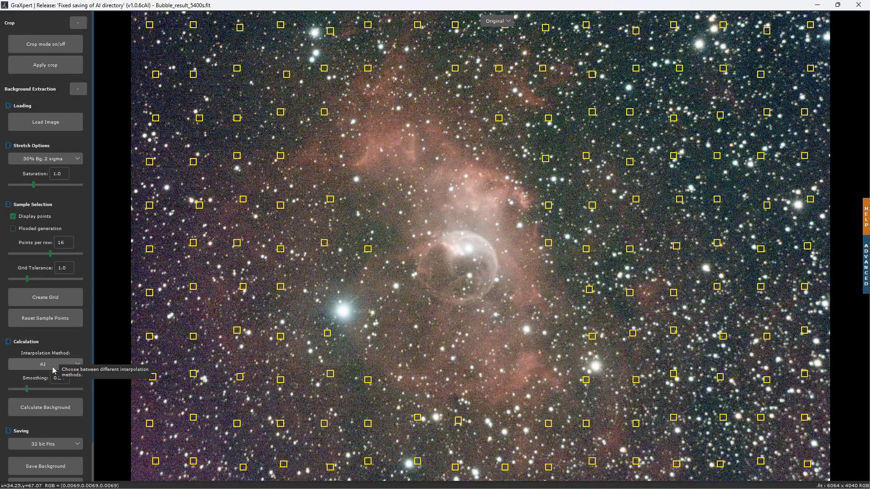
Calculate the background with AI interpolation and 0.24 smoothing, and clear all sample points from the image
click(43, 410)
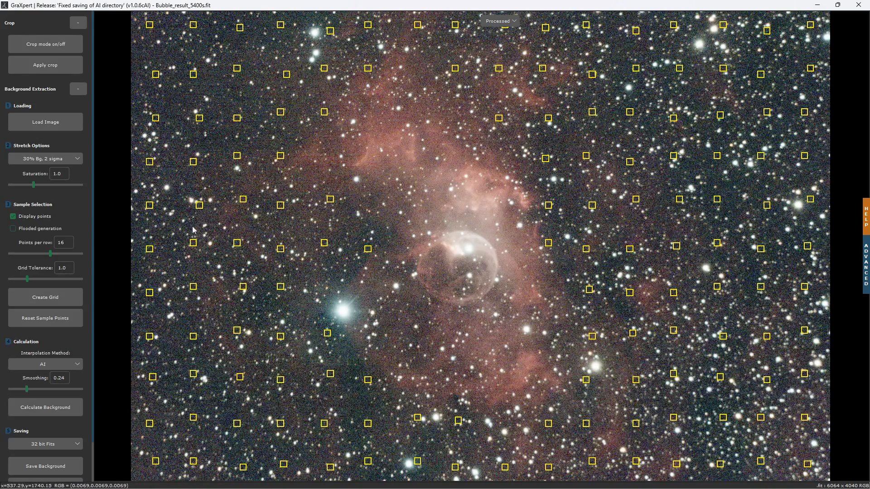
click(35, 321)
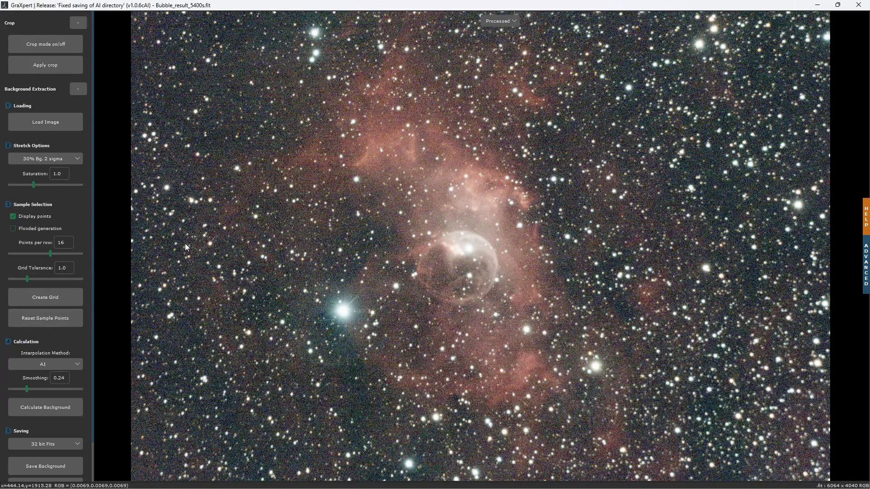
Compare the original and processed versions of the image and view the extracted background
click(501, 22)
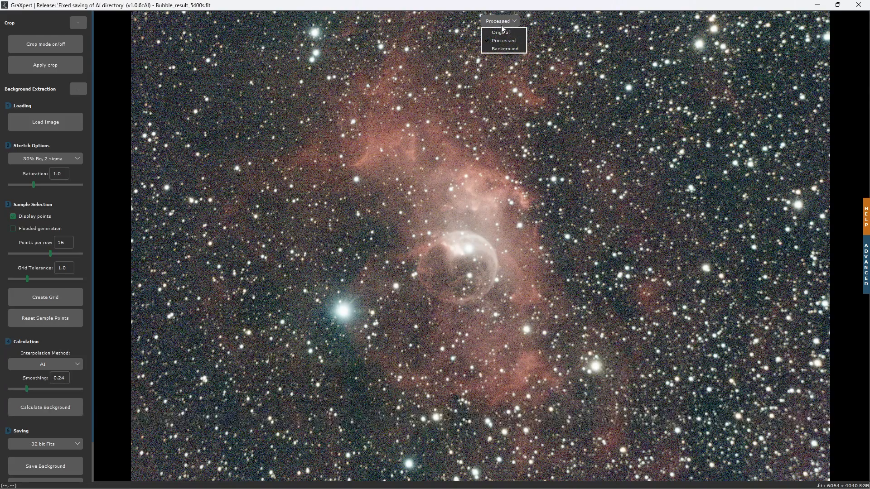
click(500, 32)
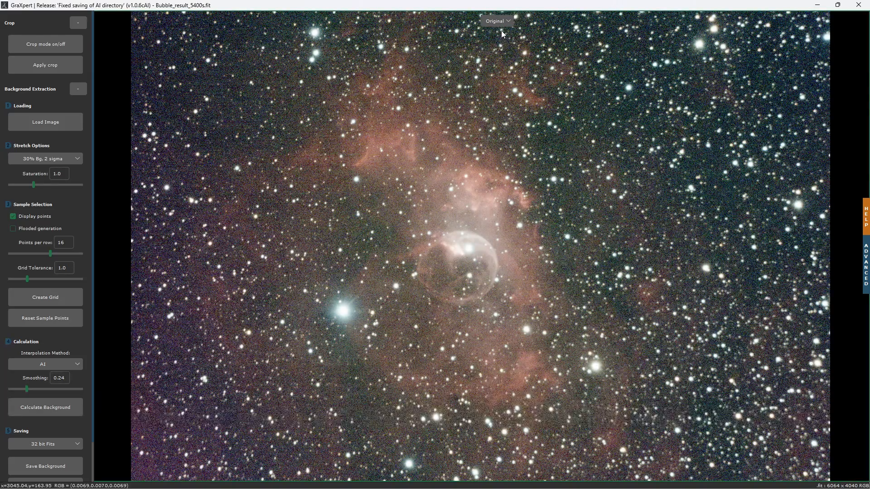
click(499, 21)
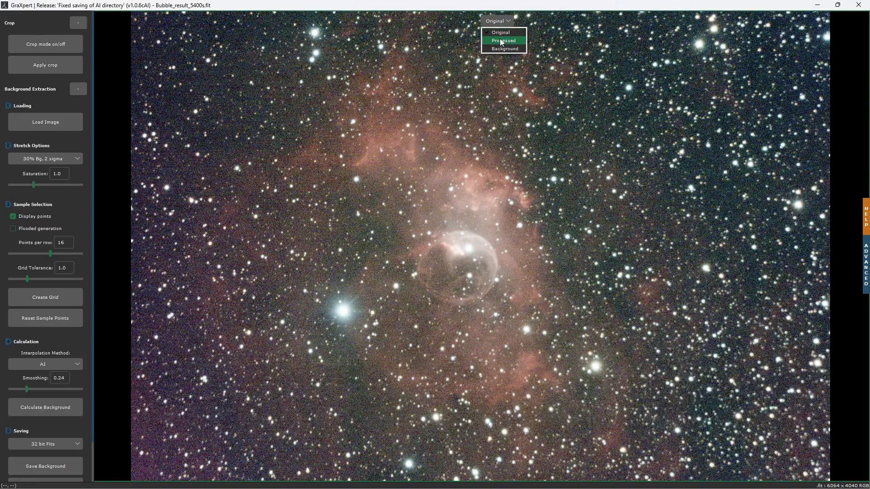
click(501, 41)
click(501, 23)
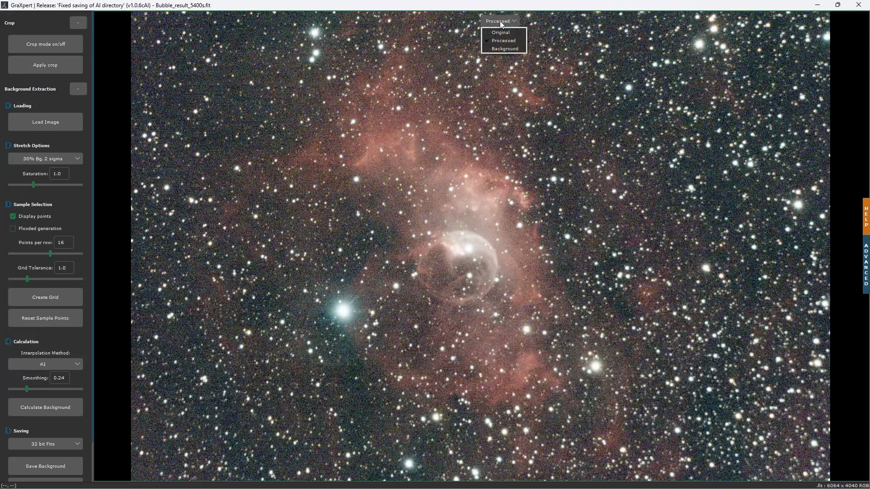
click(500, 32)
click(501, 21)
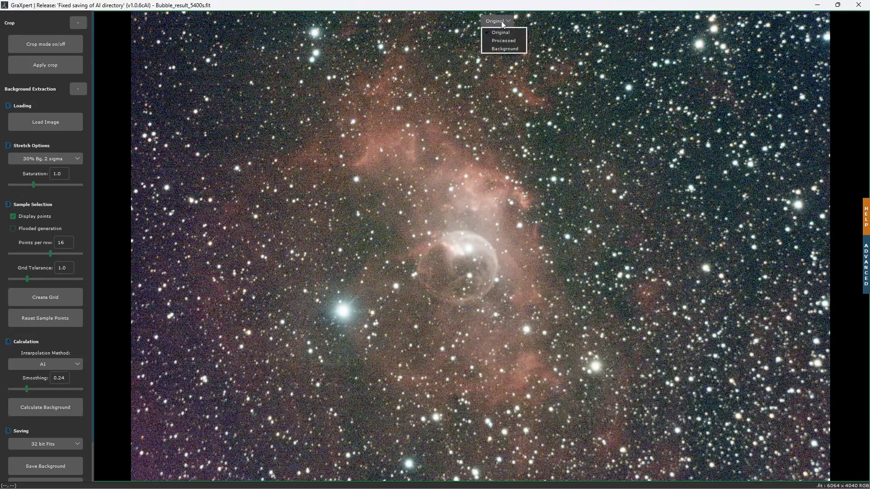
click(503, 48)
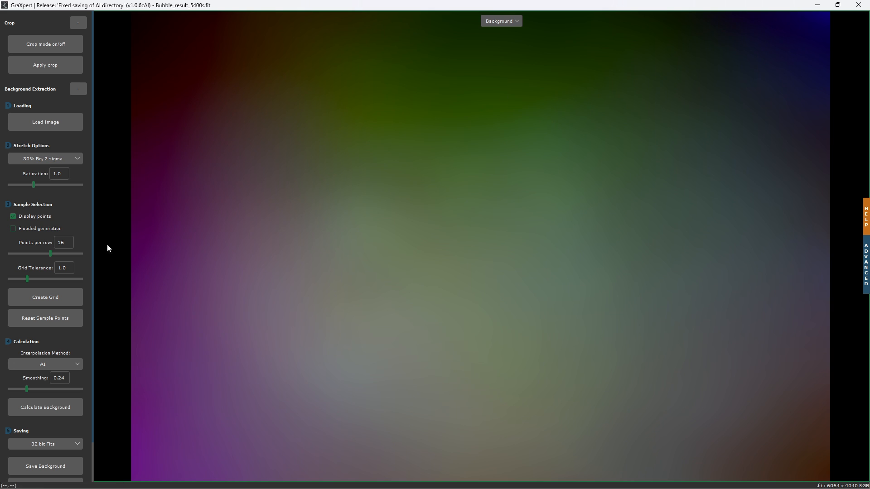
Save the processed image as 32 bit Fits named Bubble_result_5400s_GraXpert.fits in the Bubble folder, and close the program
scroll(45, 466, down, 1)
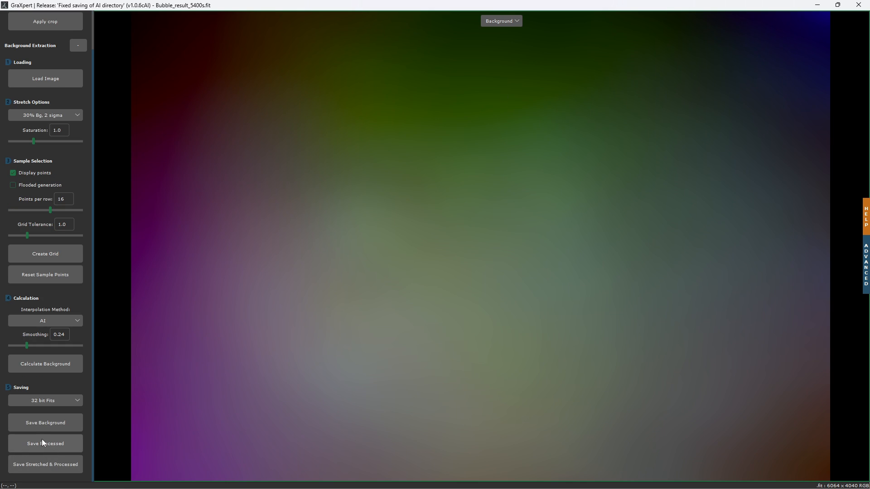
click(519, 25)
click(511, 38)
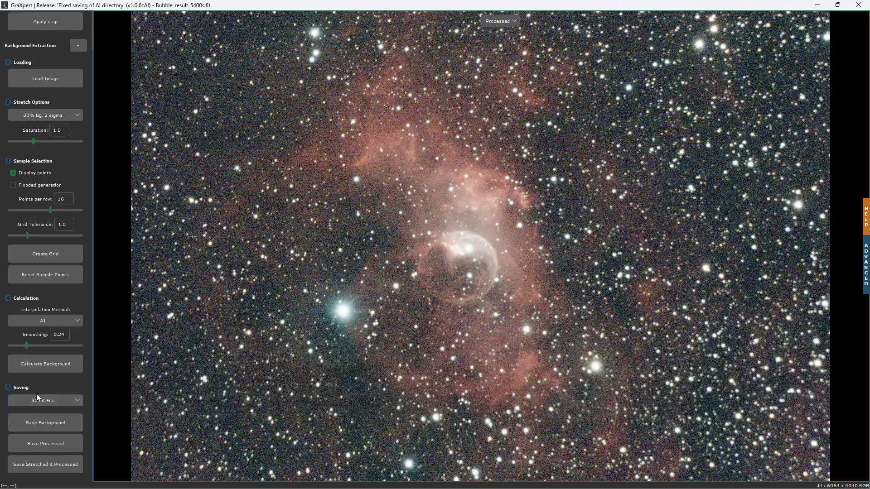
click(51, 442)
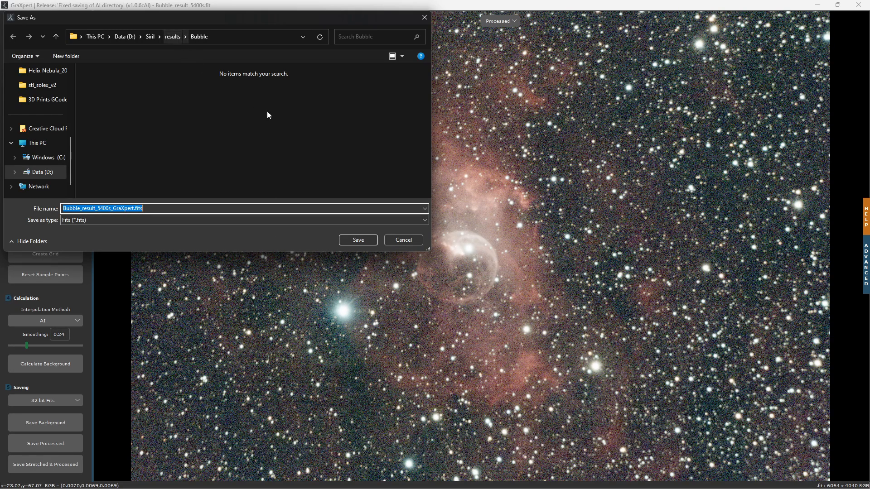
click(357, 240)
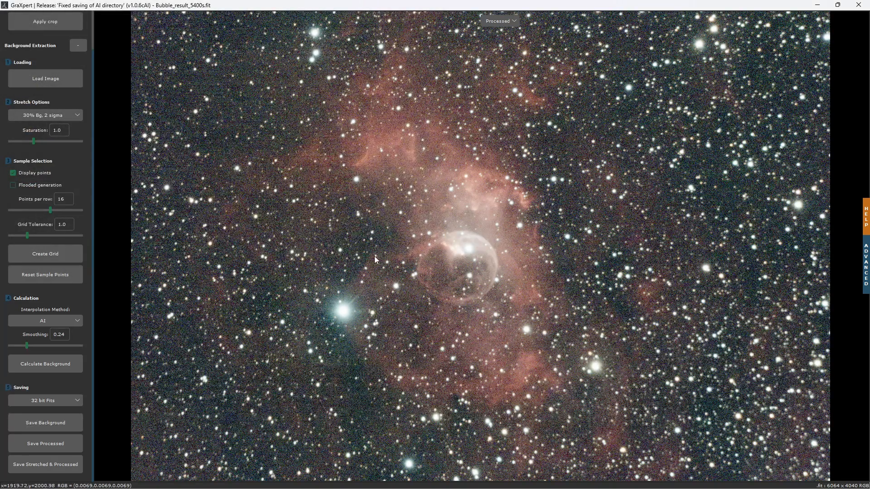
click(858, 5)
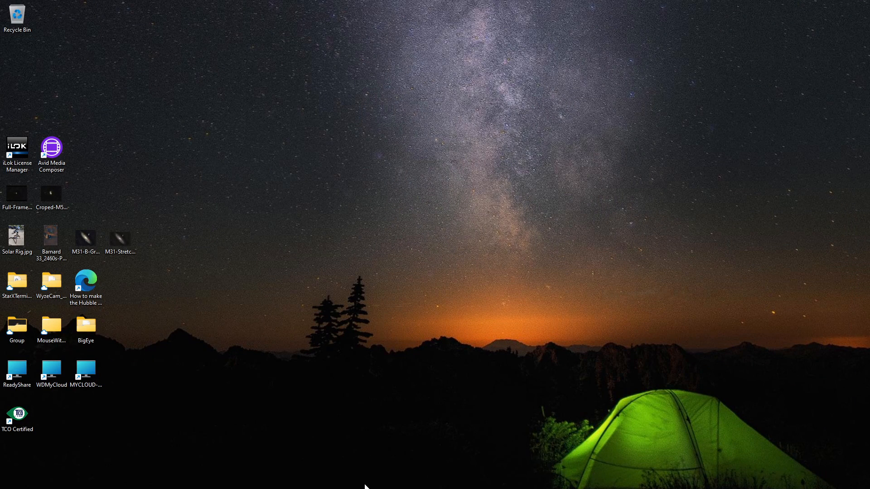
Launch Siril, open Bubble_result_5400s_GraXpert.fits from the Bubble folder, and set the display mode to AutoStretch
mouse_move(358, 477)
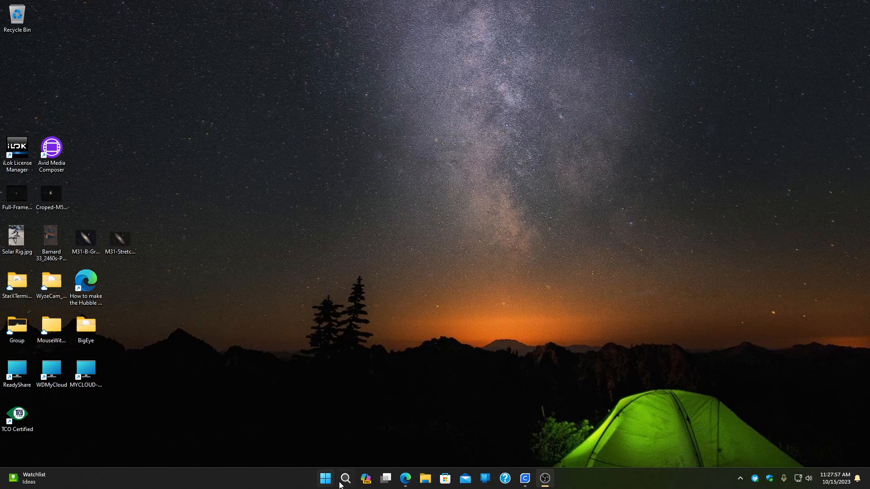
click(325, 479)
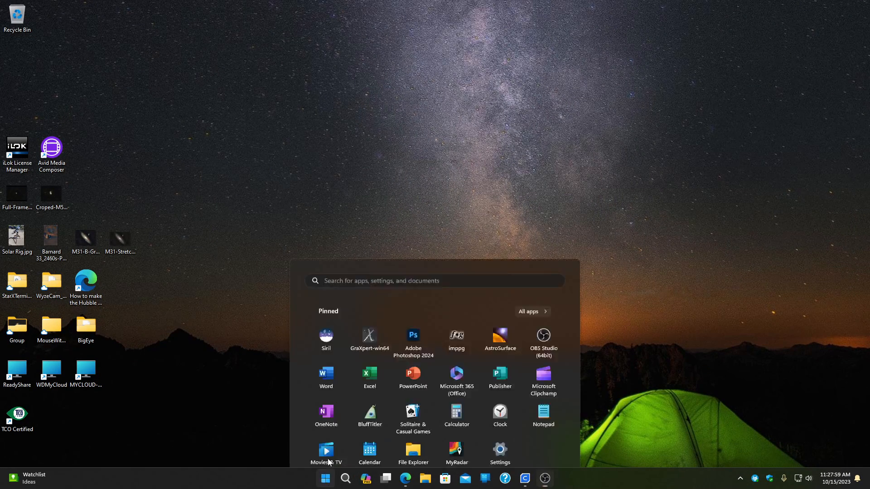
click(322, 211)
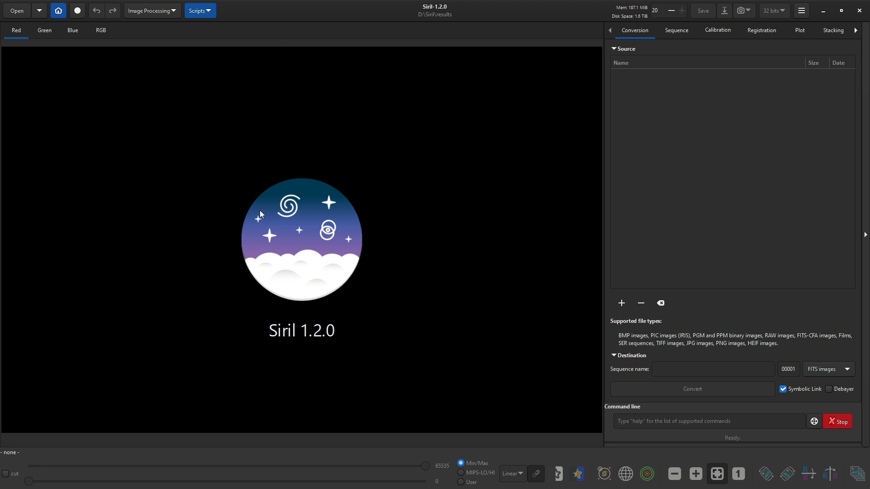
click(21, 12)
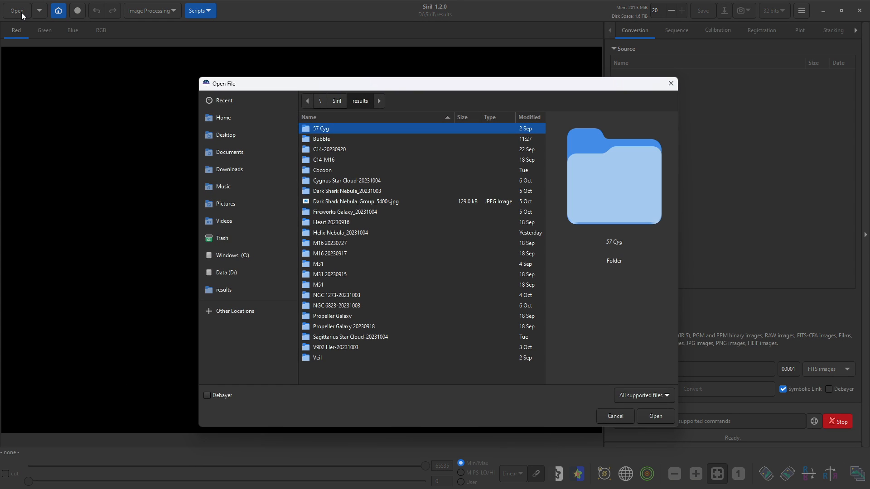
double_click(340, 142)
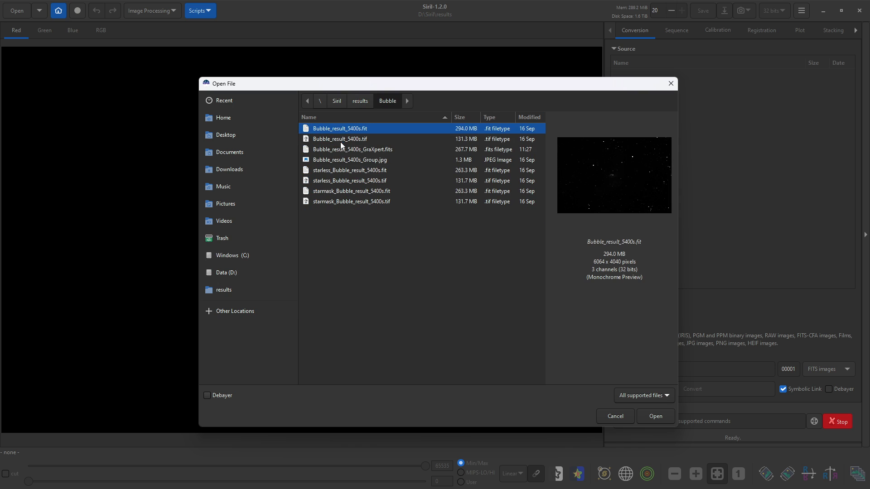
click(353, 151)
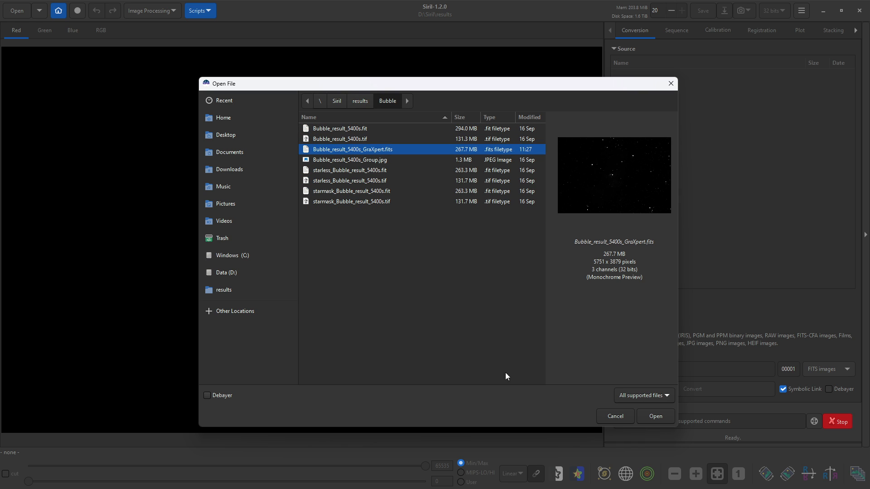
click(644, 414)
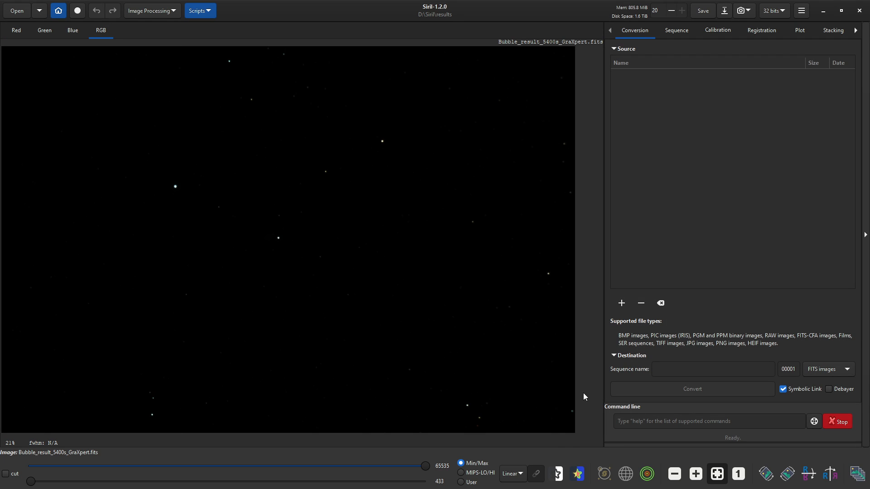
click(514, 481)
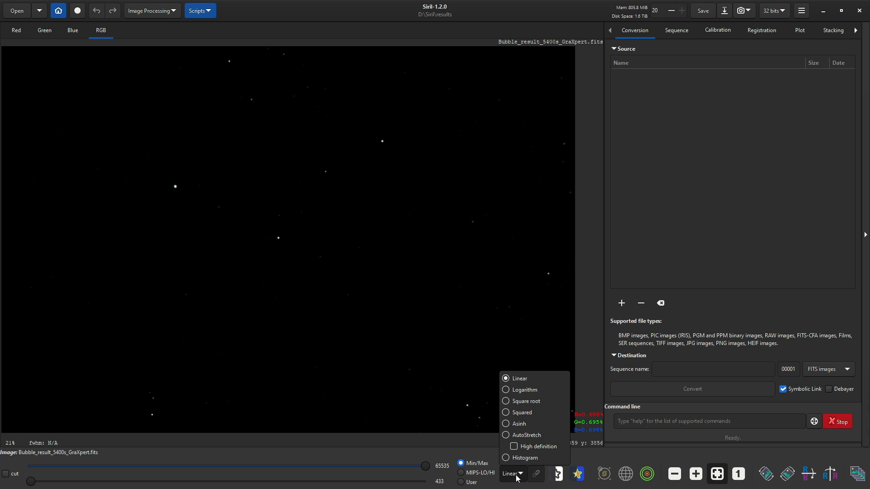
click(526, 438)
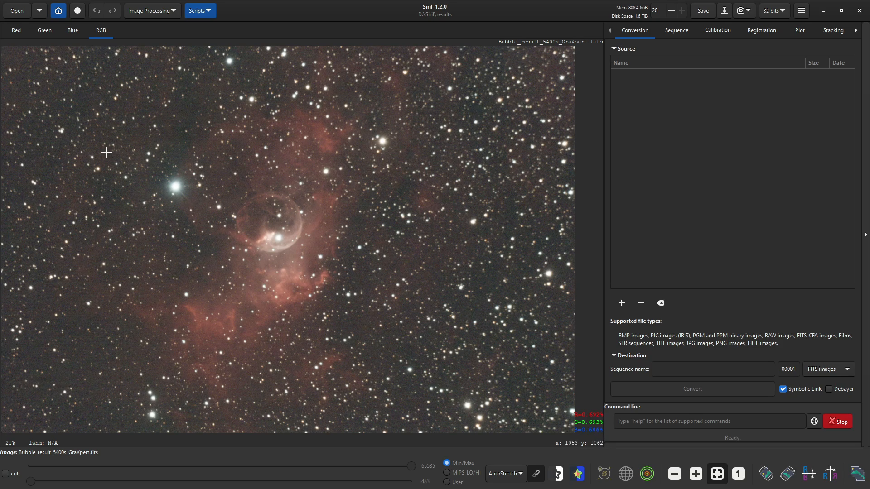
Examine the stars and background up close along the image's edges and corners, and fit the whole image back in view
scroll(77, 104, up, 6)
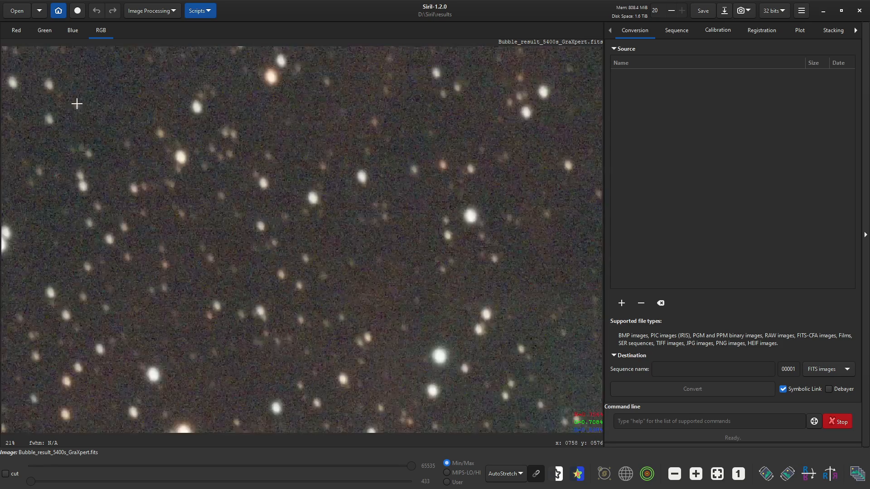
scroll(245, 153, down, 4)
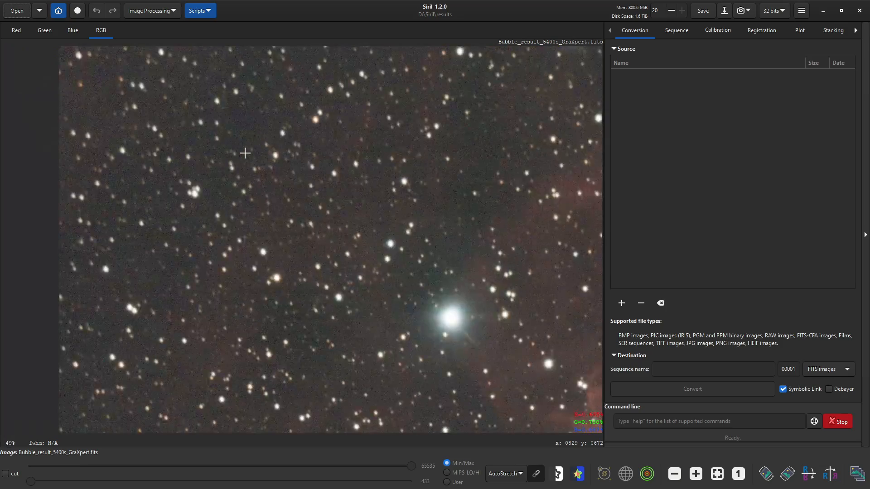
scroll(245, 153, up, 1)
drag(243, 169, 396, 346)
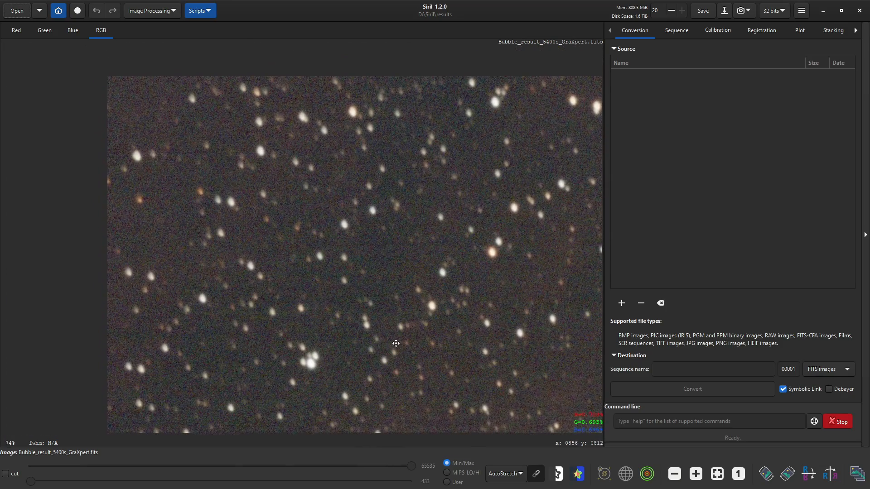
drag(394, 287, 363, 113)
drag(360, 310, 344, 113)
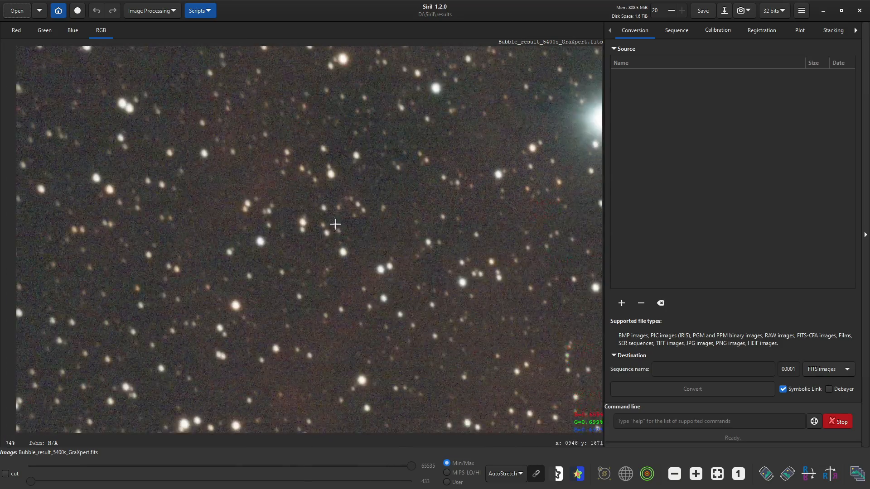
drag(344, 294, 329, 111)
drag(324, 372, 312, 184)
drag(290, 431, 295, 274)
drag(255, 217, 247, 230)
drag(407, 217, 154, 253)
drag(408, 254, 154, 290)
drag(585, 304, 142, 315)
drag(353, 308, 198, 311)
drag(539, 290, 188, 267)
drag(342, 127, 451, 232)
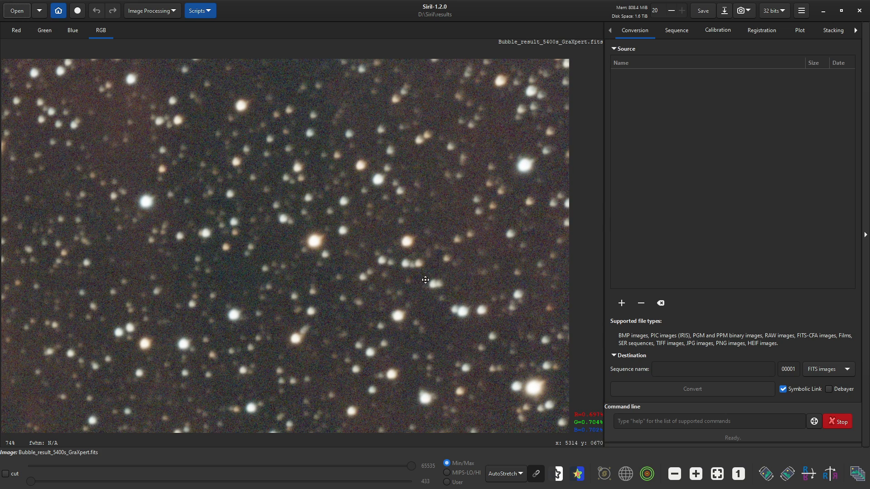
drag(425, 281, 442, 240)
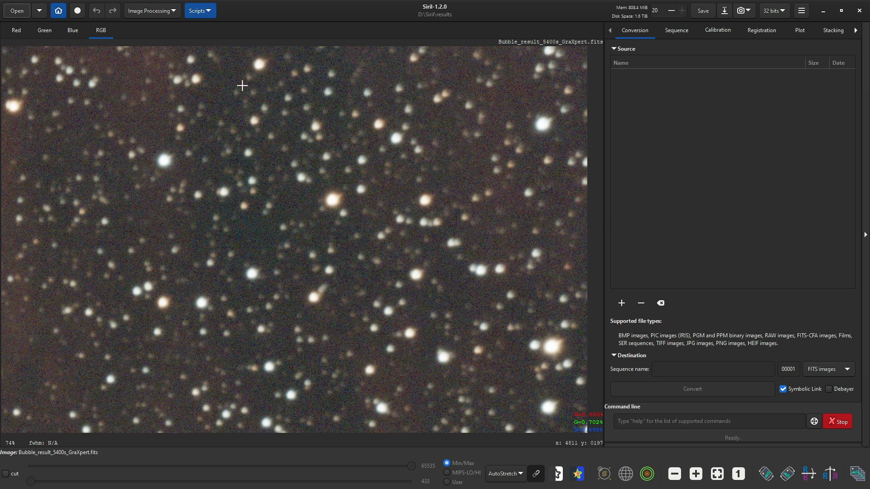
scroll(227, 252, down, 1)
scroll(227, 252, down, 3)
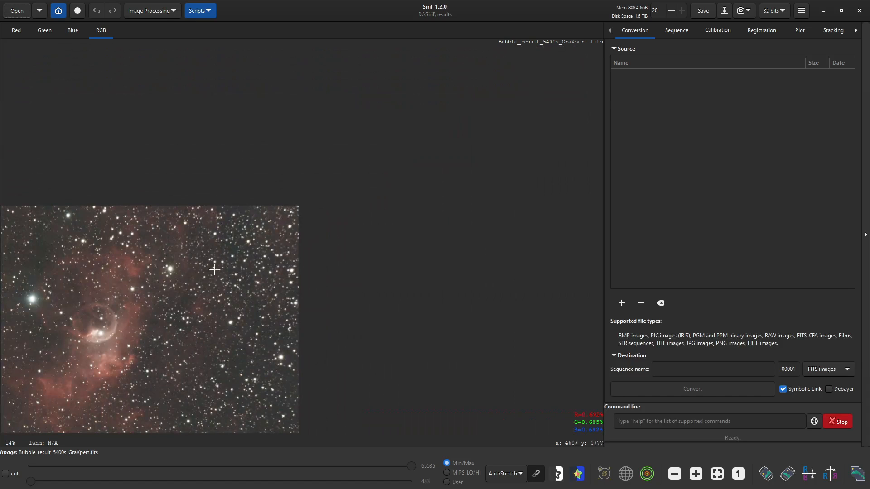
drag(199, 297, 391, 198)
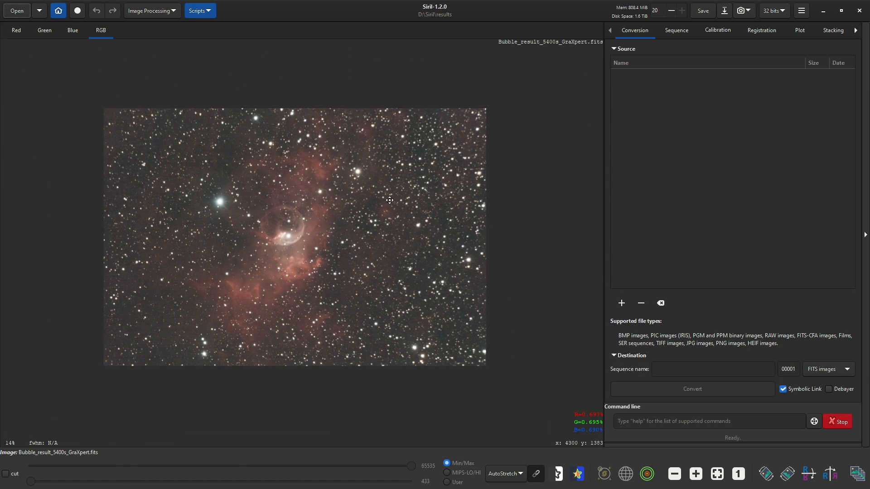
scroll(332, 231, up, 1)
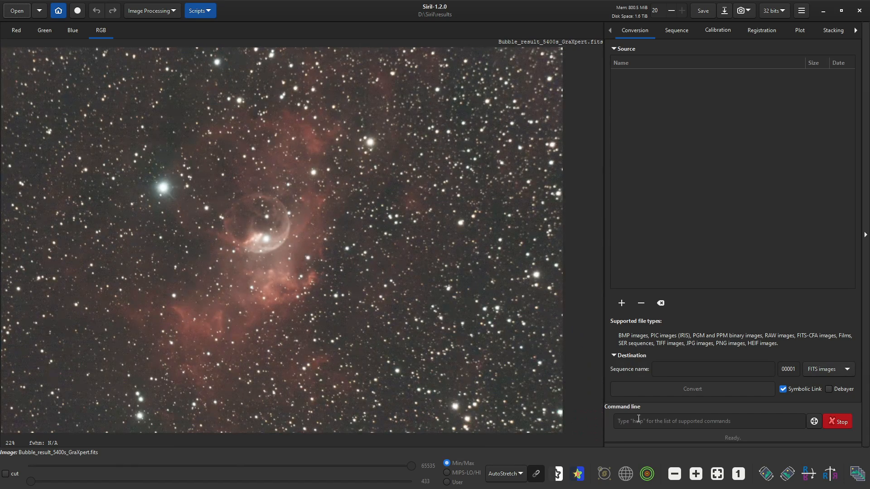
click(718, 475)
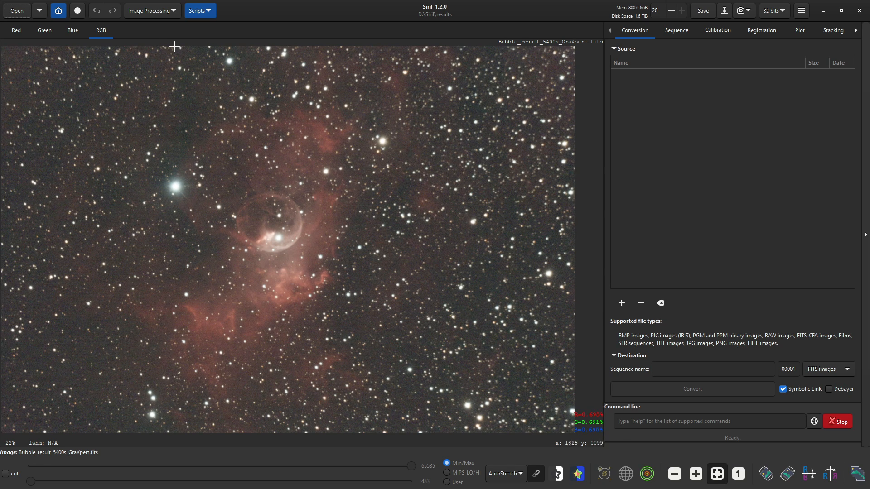
Run Photometric Color Calibration on the image with the NOMAD catalogue, with the console log shown, and close the dialog
click(154, 10)
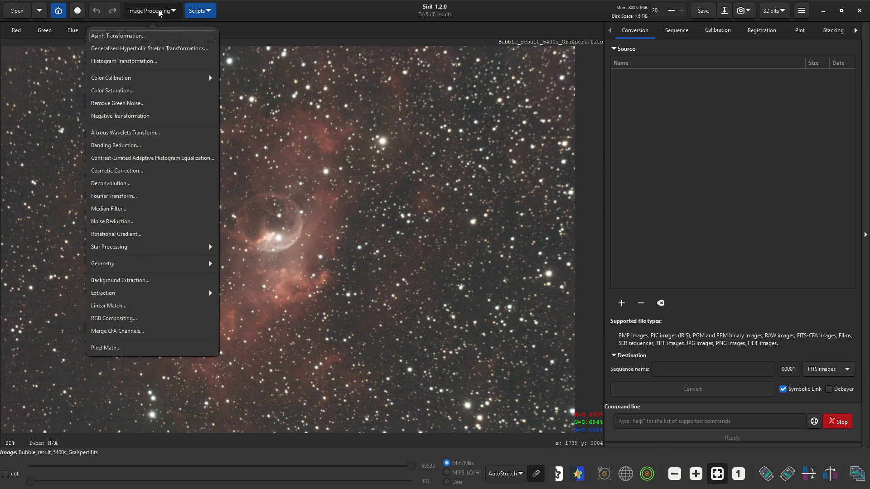
click(123, 79)
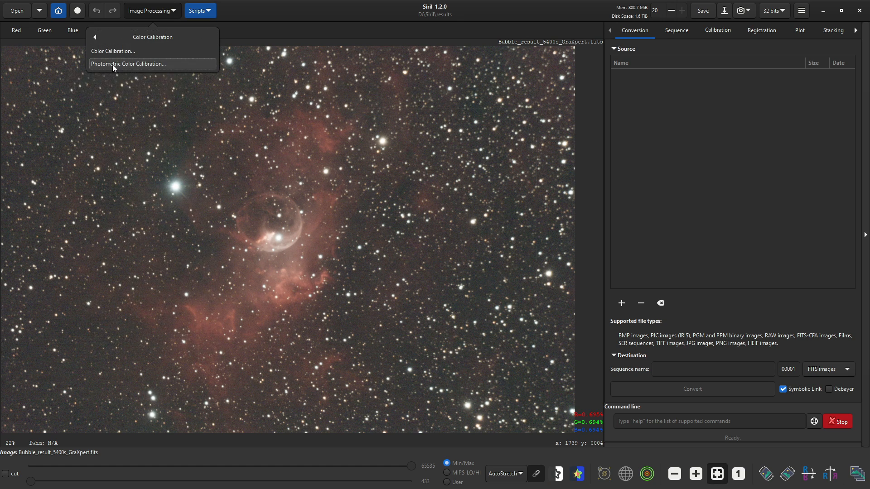
click(112, 64)
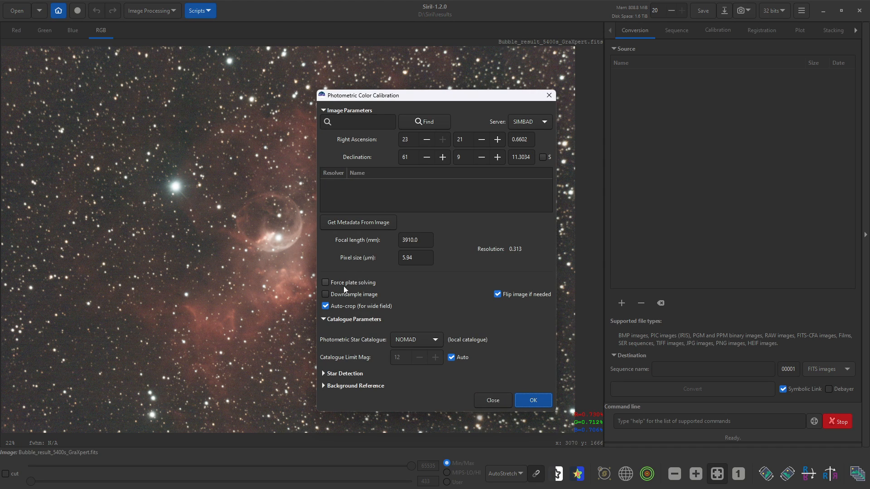
click(855, 30)
click(854, 30)
click(855, 30)
click(854, 30)
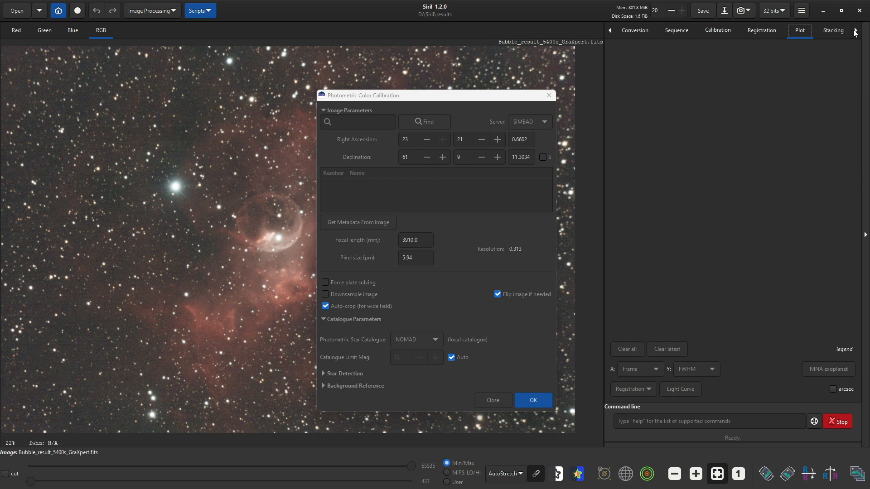
click(855, 30)
click(854, 30)
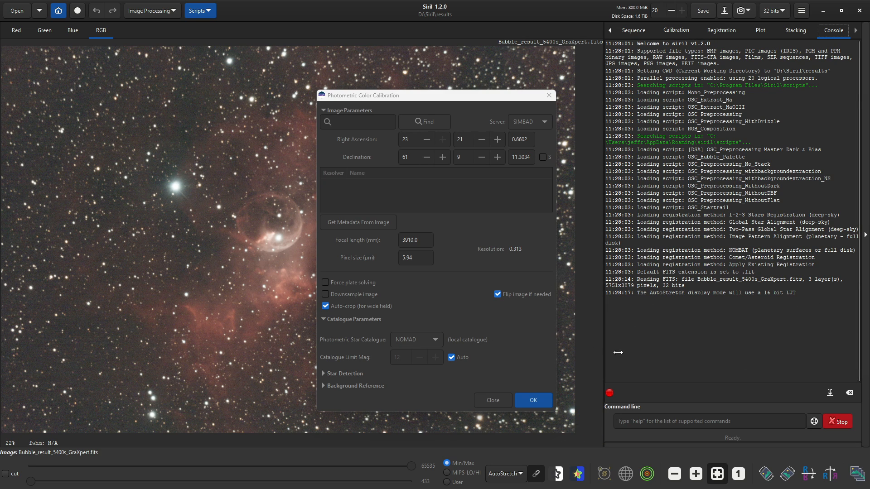
click(525, 401)
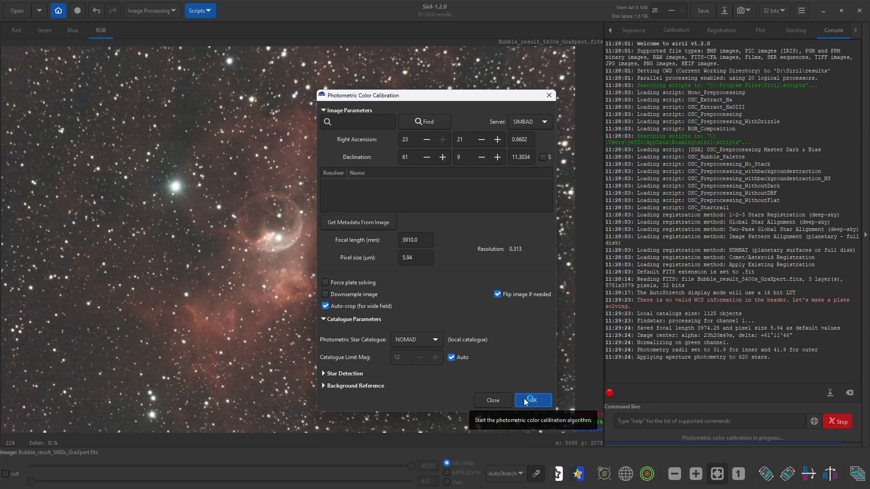
click(493, 401)
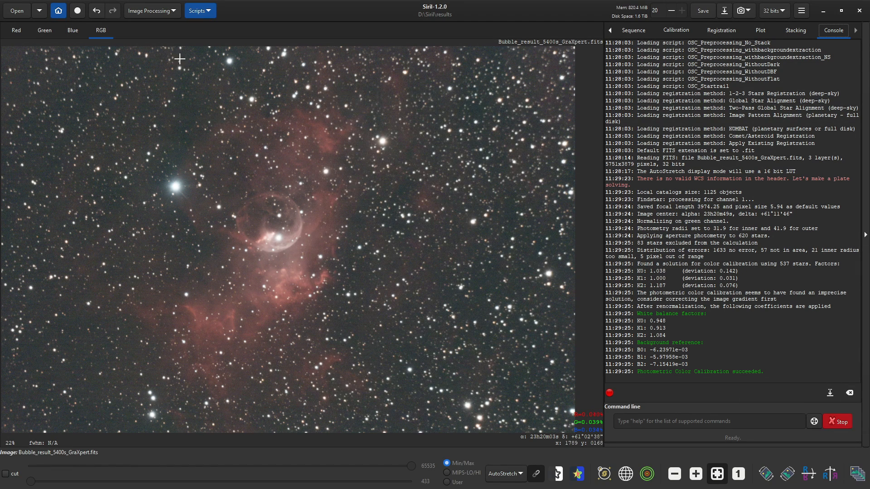
Remove green noise from the image using Average Neutral protection with Preserve lightness, and close the dialog
click(168, 11)
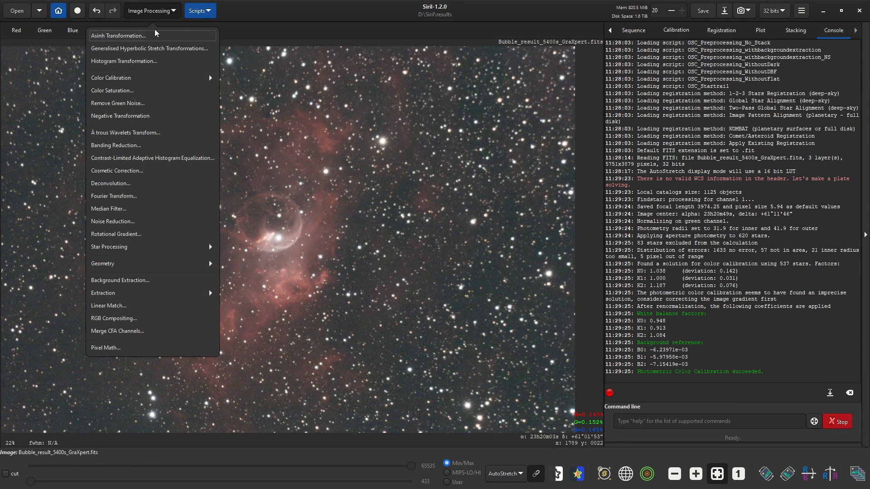
click(136, 104)
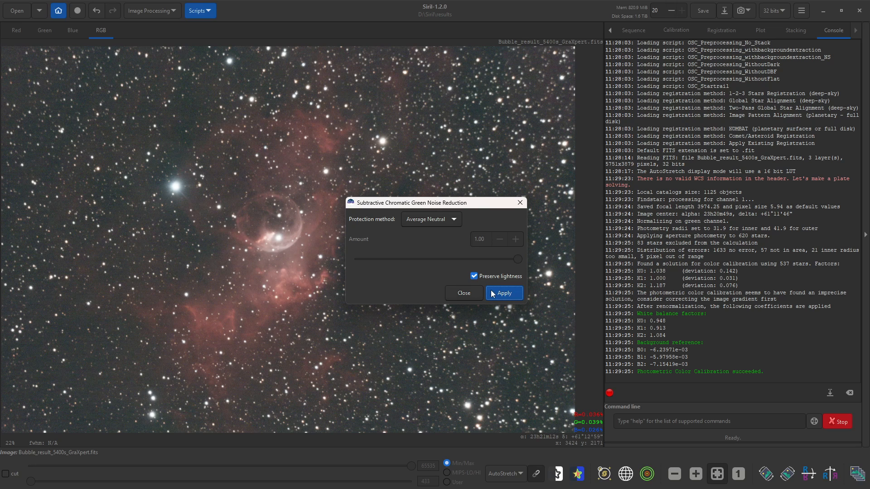
click(492, 294)
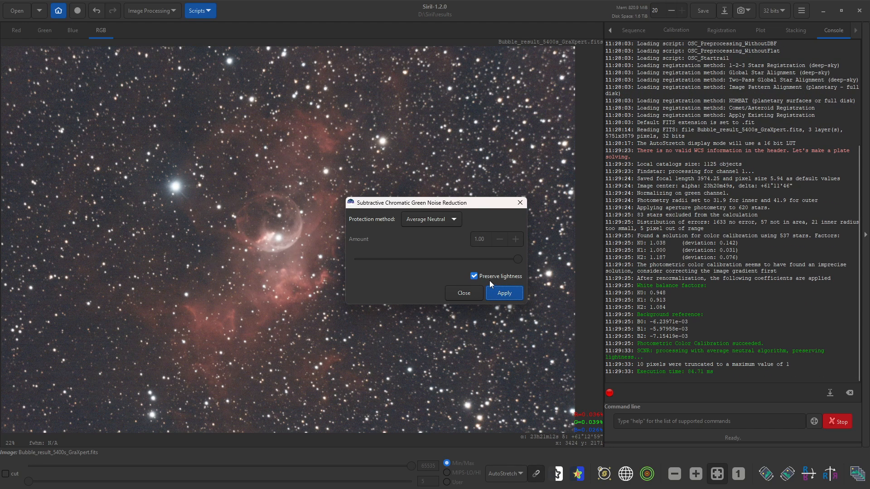
click(462, 294)
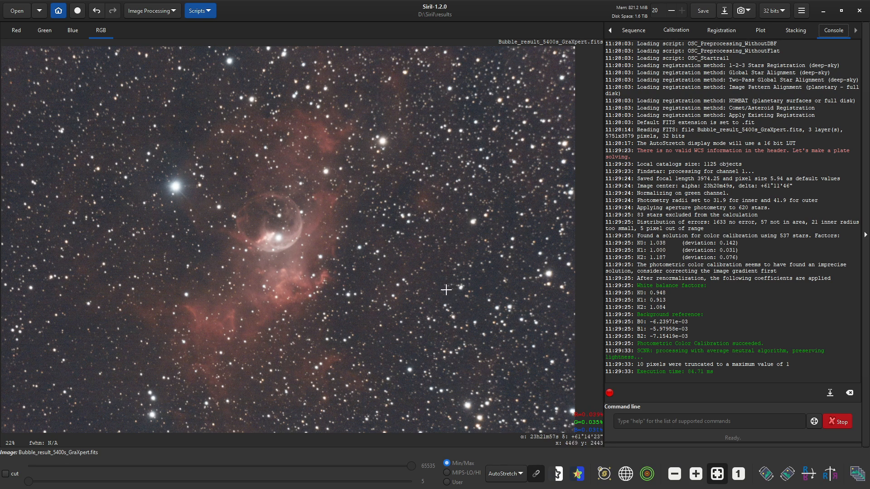
Open the Dynamic PSF settings for Full Resynthesis and set the star detection profile type to Moffat
click(162, 12)
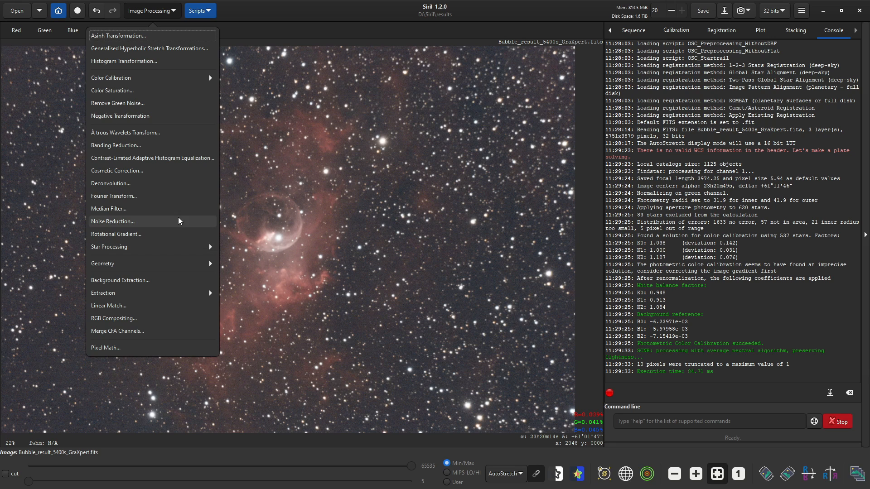
click(209, 247)
click(207, 93)
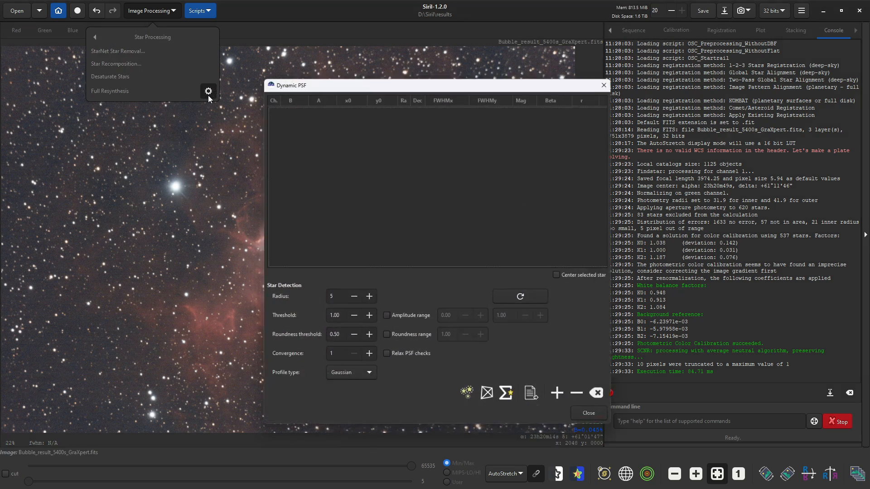
drag(318, 78, 560, 56)
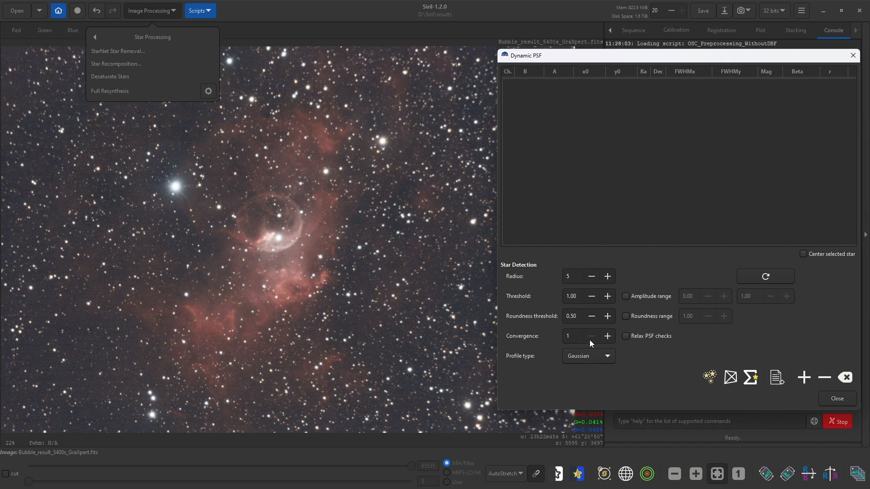
click(599, 358)
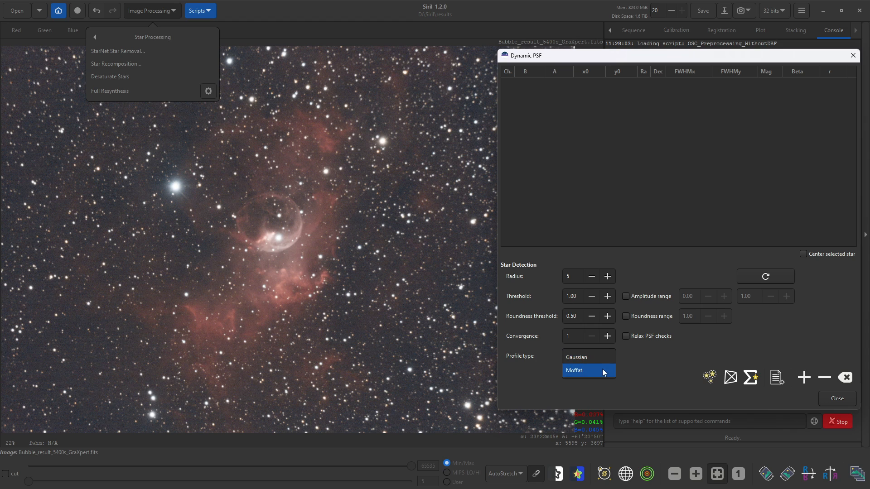
click(600, 371)
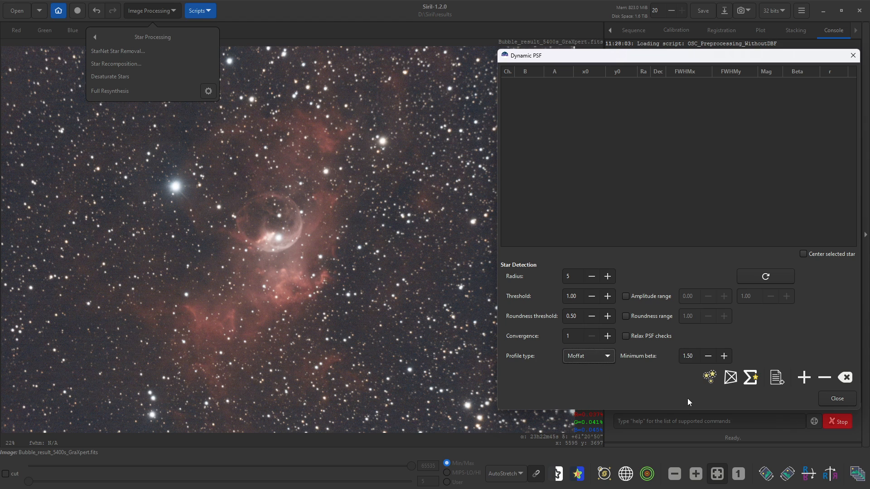
Set the roundness threshold to 0.30, detect the stars across the image, and clear the dialog away from the image
click(591, 316)
click(591, 316)
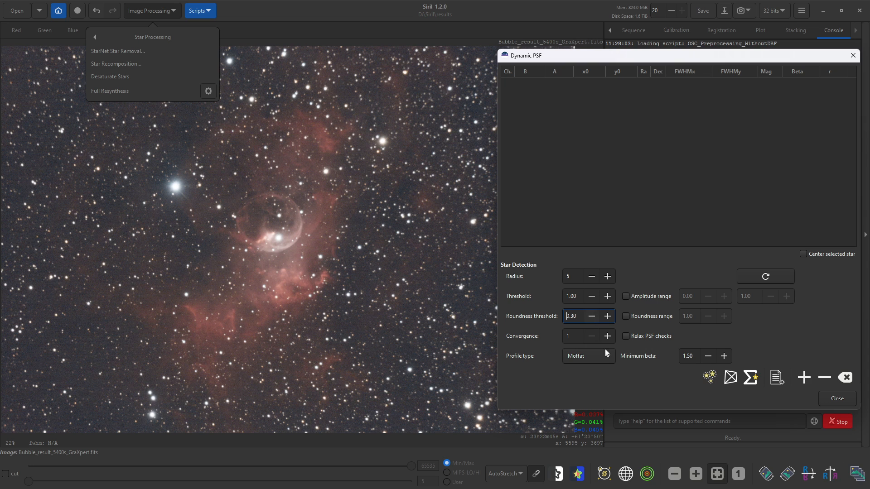
click(713, 379)
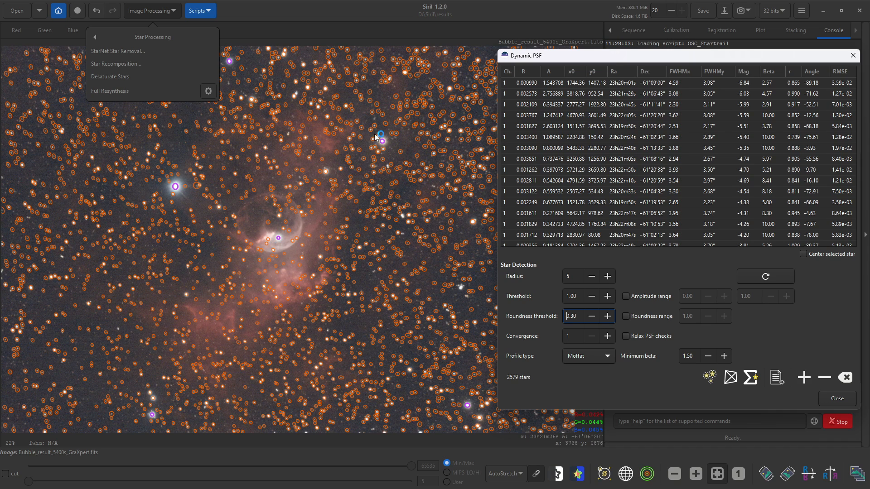
drag(581, 60, 712, 55)
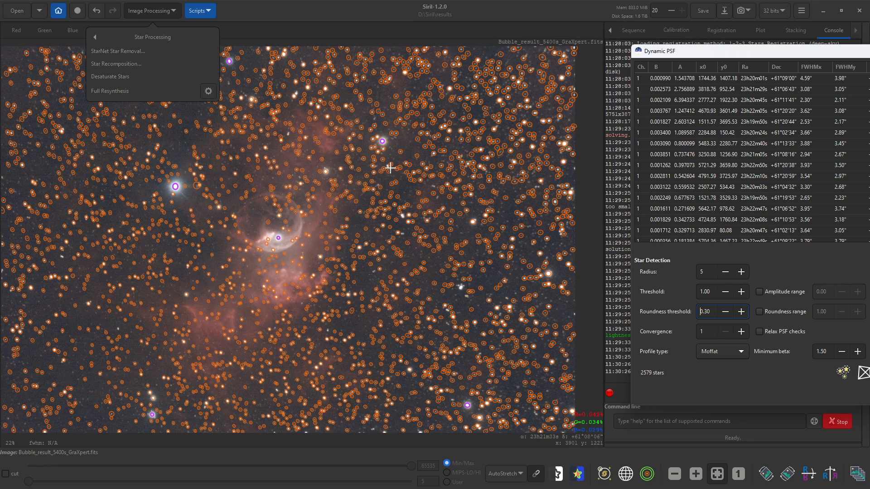
Desaturate the stars in the image
click(261, 31)
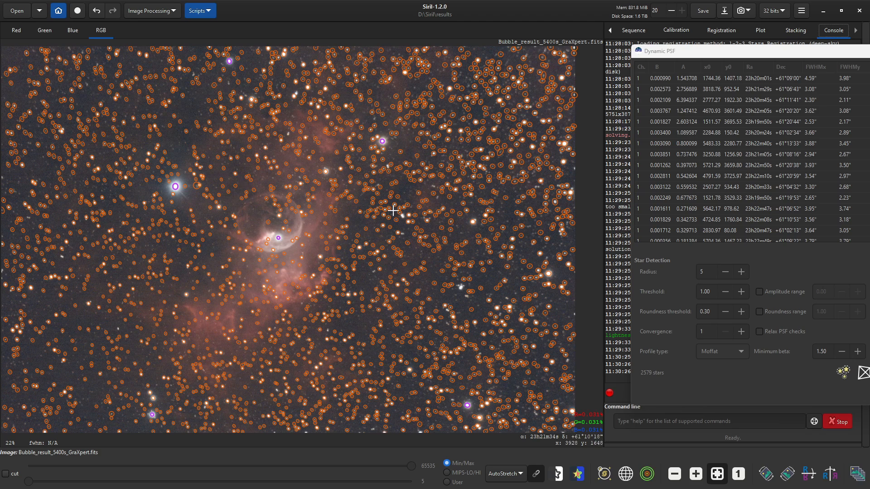
click(152, 11)
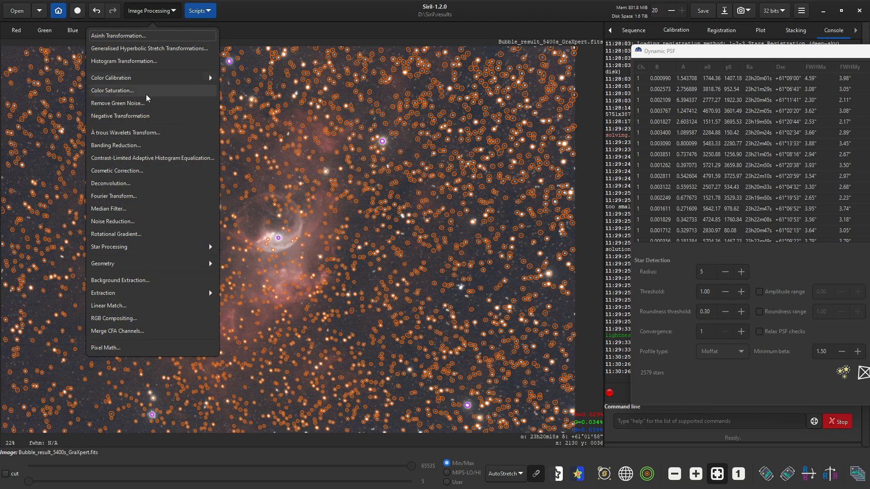
click(122, 247)
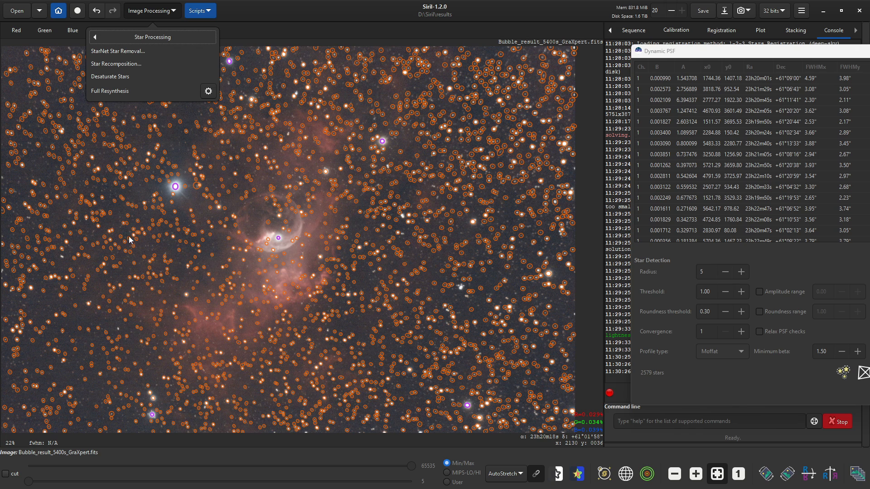
click(101, 78)
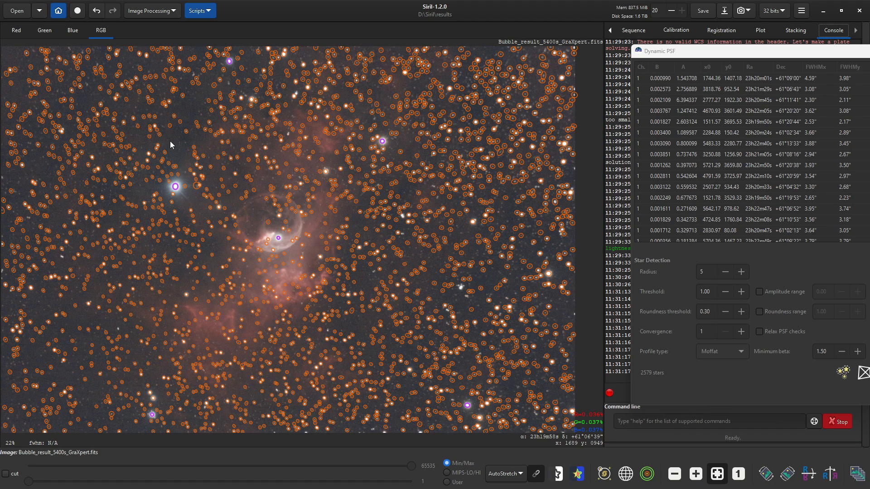
Detect the stars again with the same Dynamic PSF settings, clear the star list, and close the dialog
drag(726, 55, 547, 16)
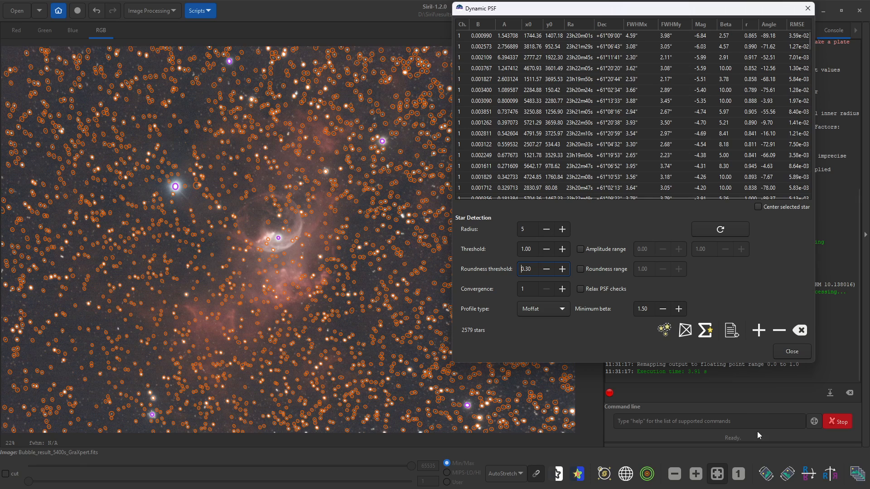
click(664, 330)
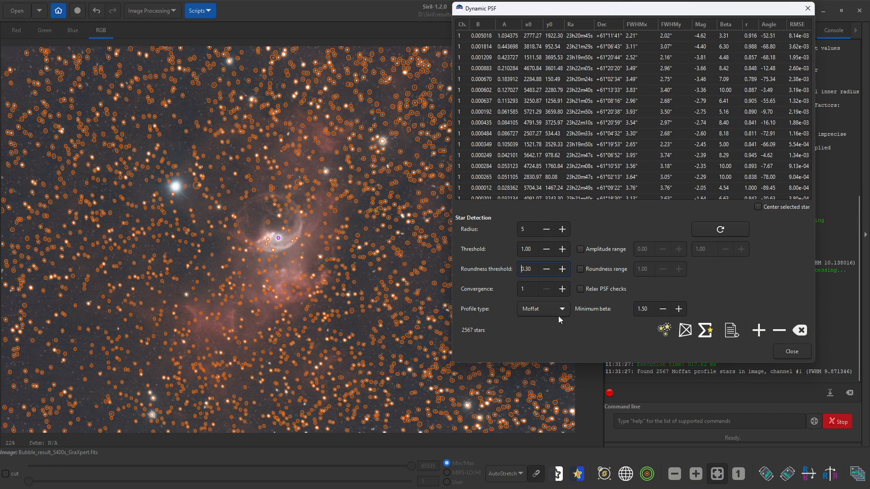
drag(536, 15, 682, 21)
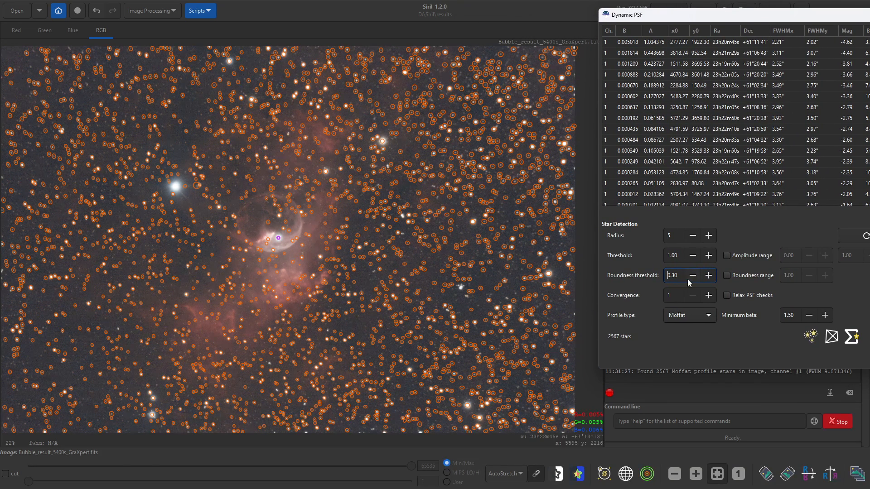
drag(799, 19, 678, 25)
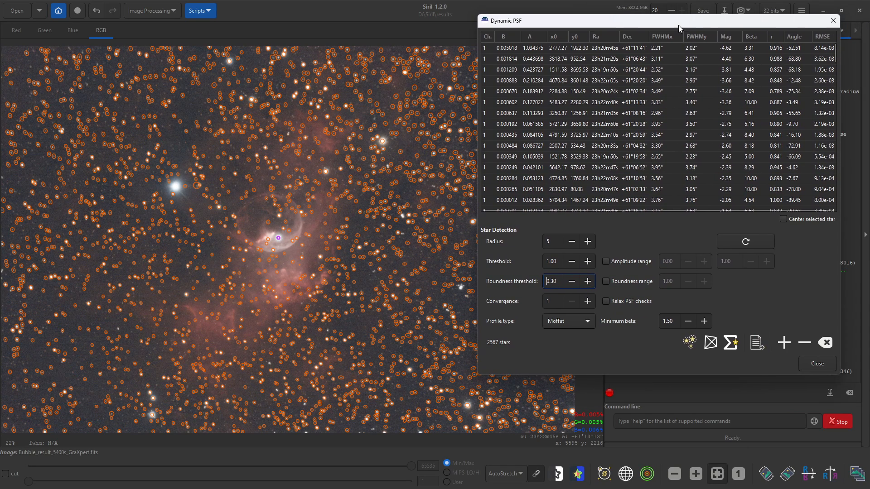
click(825, 343)
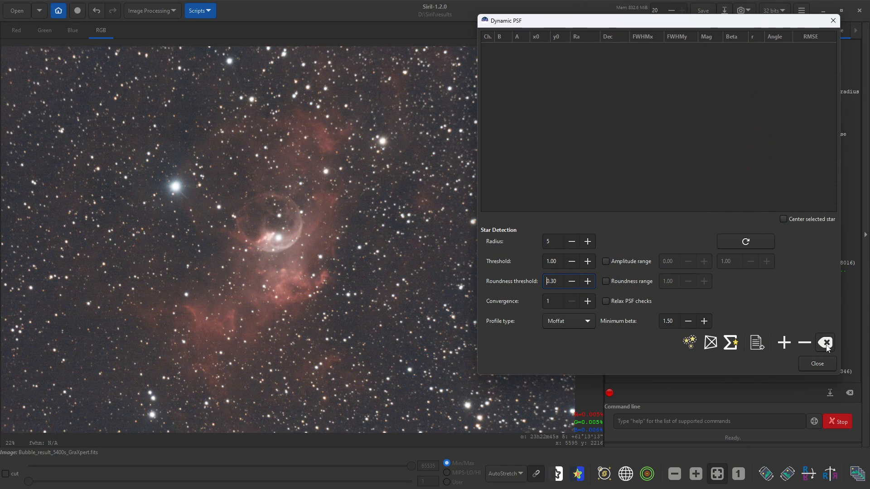
click(815, 366)
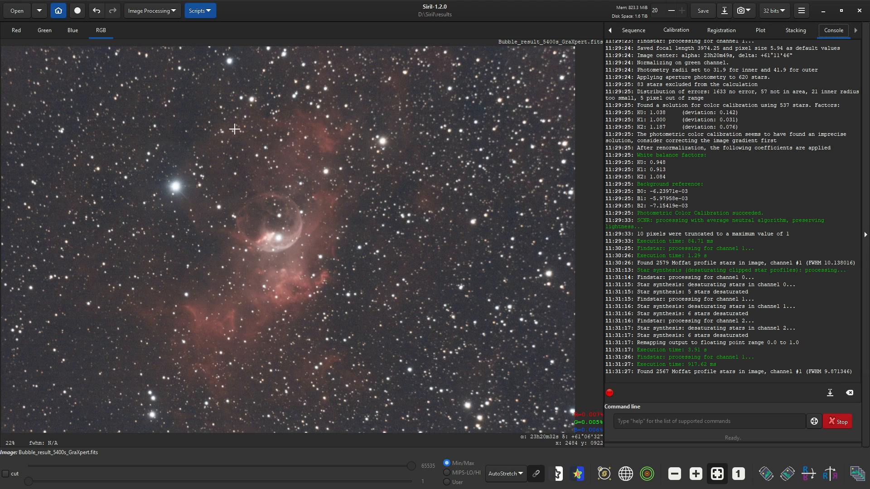
Switch the display mode to Linear and run StarNet Star Removal with Pre-stretch linear image and Generate star mask enabled
click(512, 476)
click(506, 379)
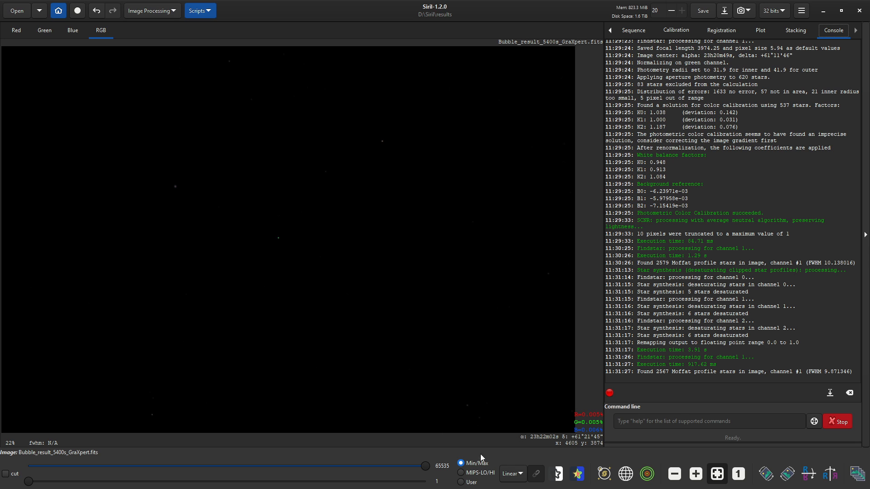
click(148, 10)
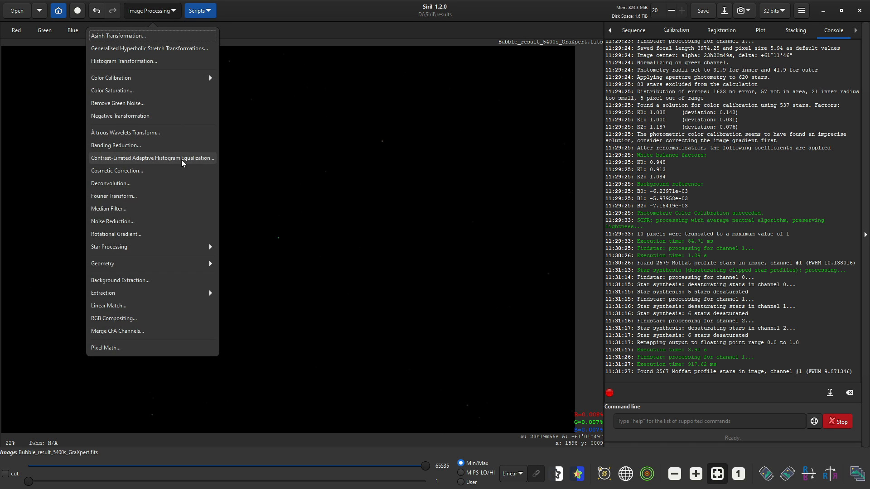
click(210, 246)
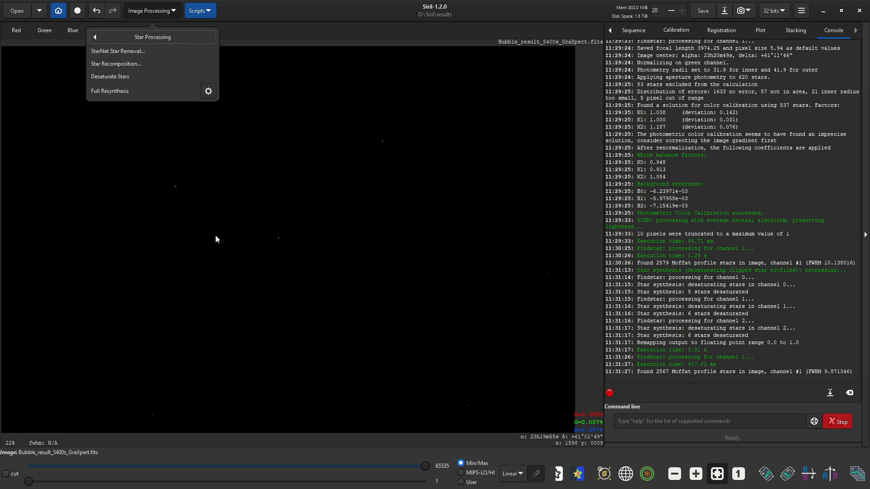
click(120, 52)
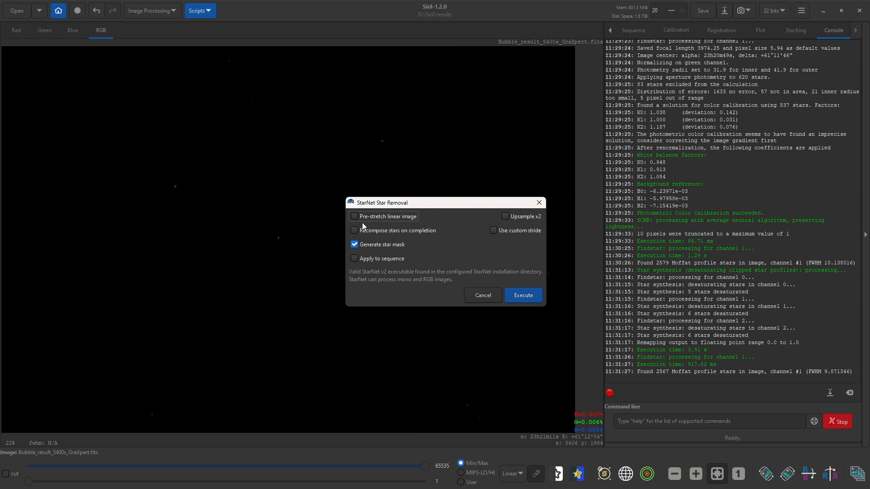
click(355, 218)
click(521, 296)
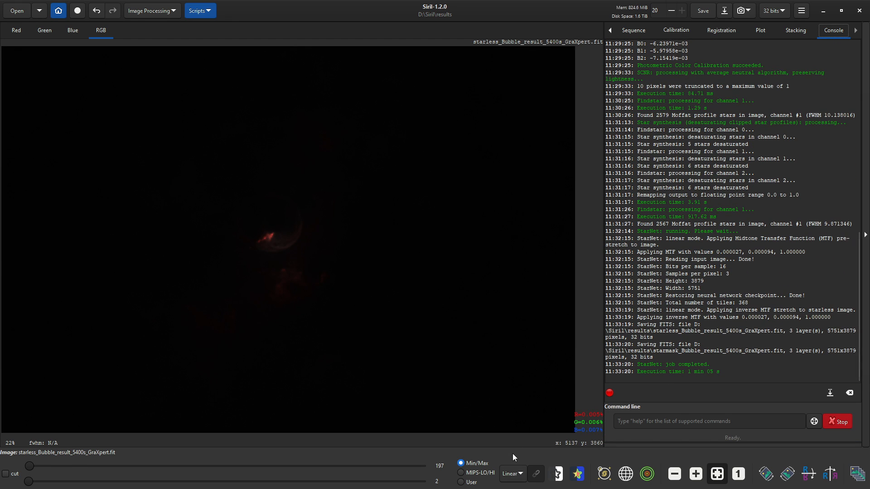
Show the starless image in Asinh mode and set up a Generalised Hyperbolic Stretch with Modified arcsinh transform and Even weighted luminance
click(519, 475)
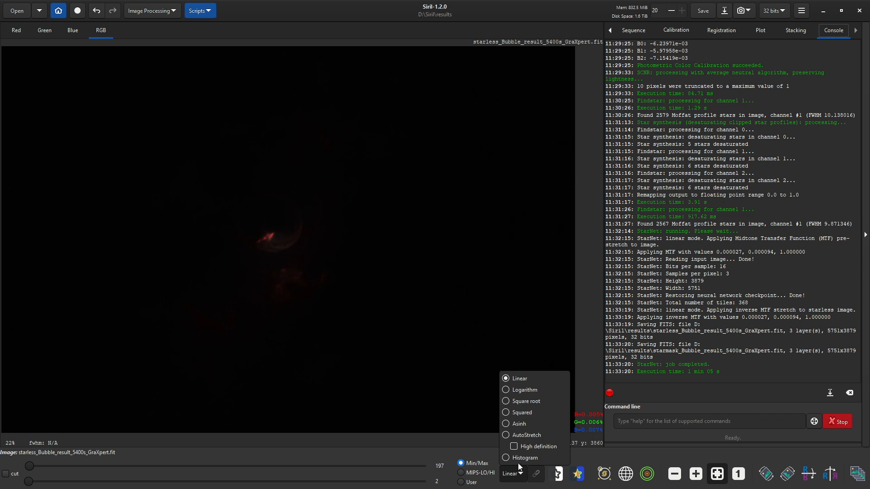
click(524, 426)
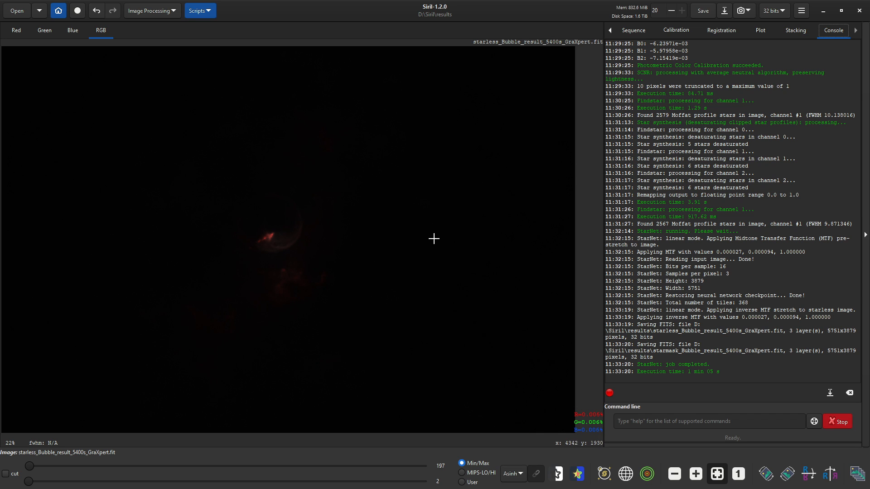
click(154, 14)
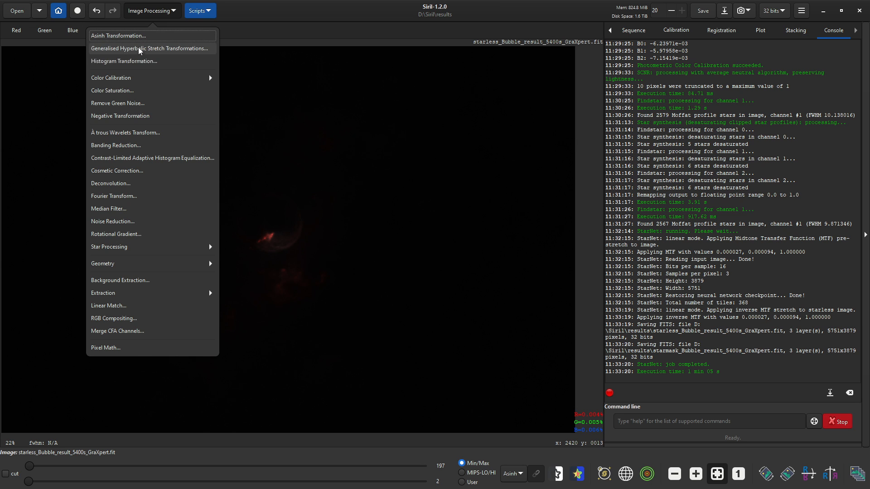
click(141, 50)
drag(341, 125, 590, 67)
click(717, 95)
click(720, 120)
click(807, 95)
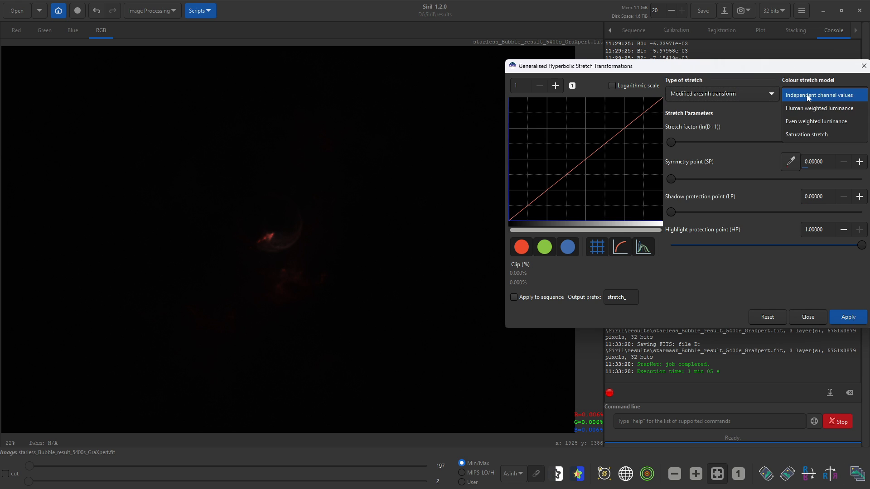
click(811, 121)
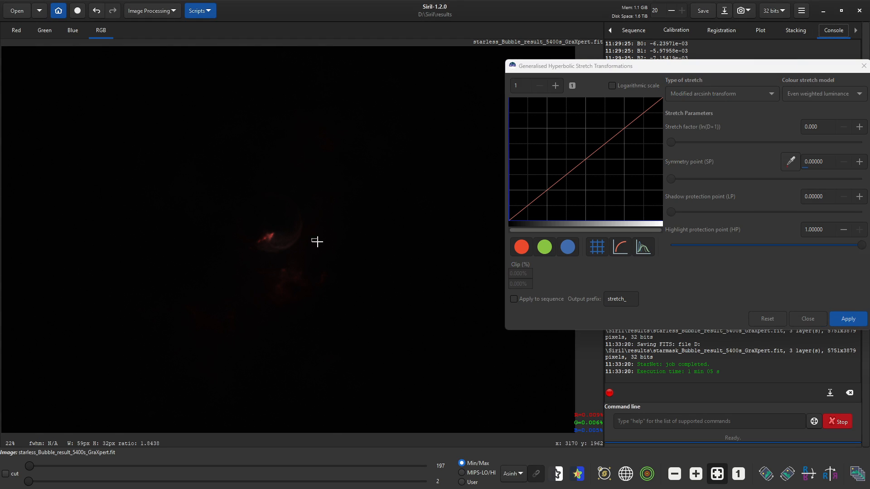
Sample the symmetry point from a small area just right of the bubble and apply the arcsinh stretch with a factor slightly above 5.44
drag(312, 239, 319, 244)
click(788, 158)
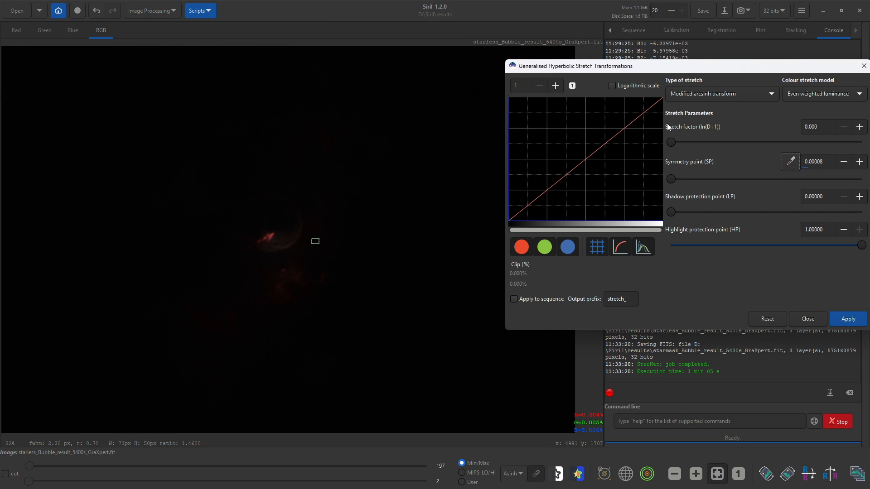
drag(670, 142, 759, 149)
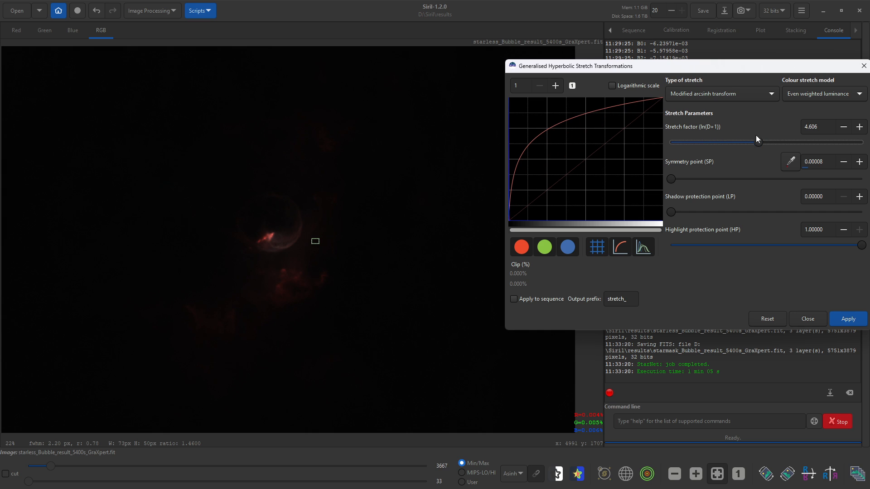
drag(758, 141, 773, 142)
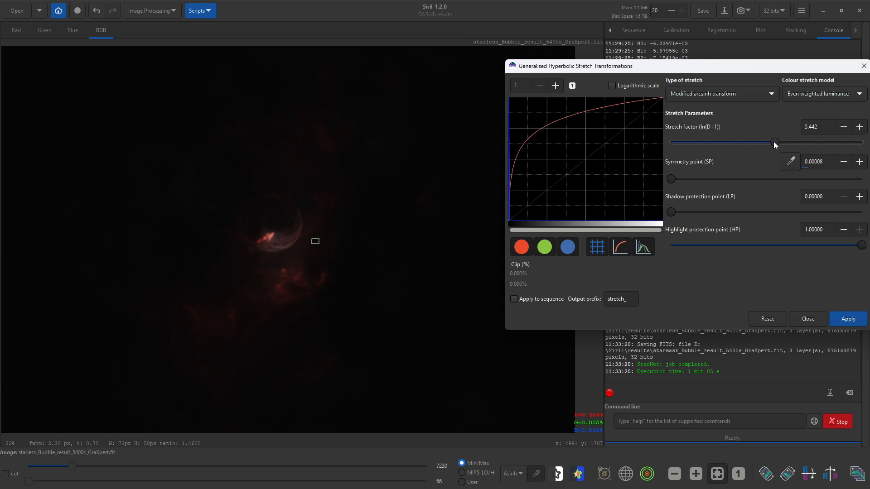
drag(774, 142, 779, 142)
click(854, 323)
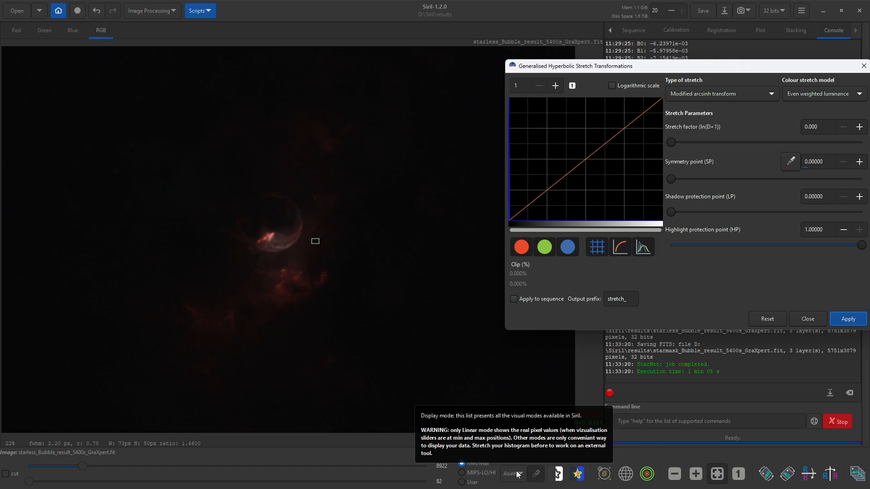
Switch the display back to Linear and set the stretch to Generalised hyperbolic transform with Independent channel values
click(518, 474)
click(520, 379)
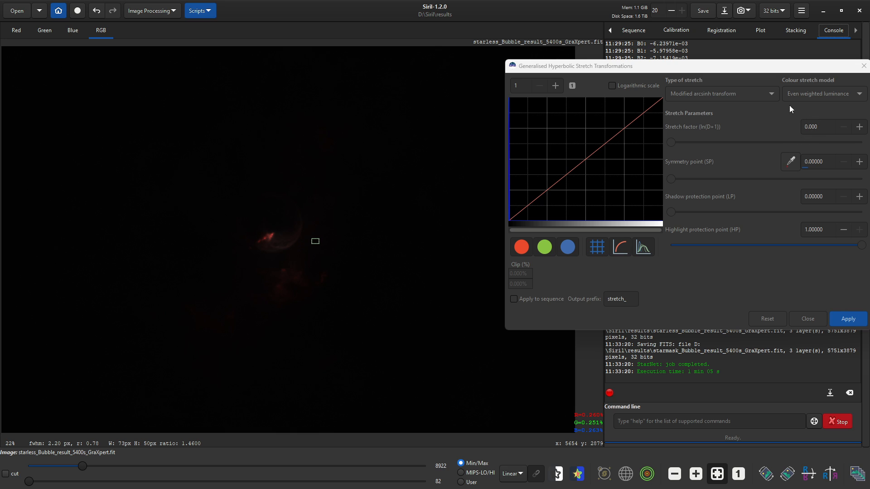
click(771, 93)
click(759, 72)
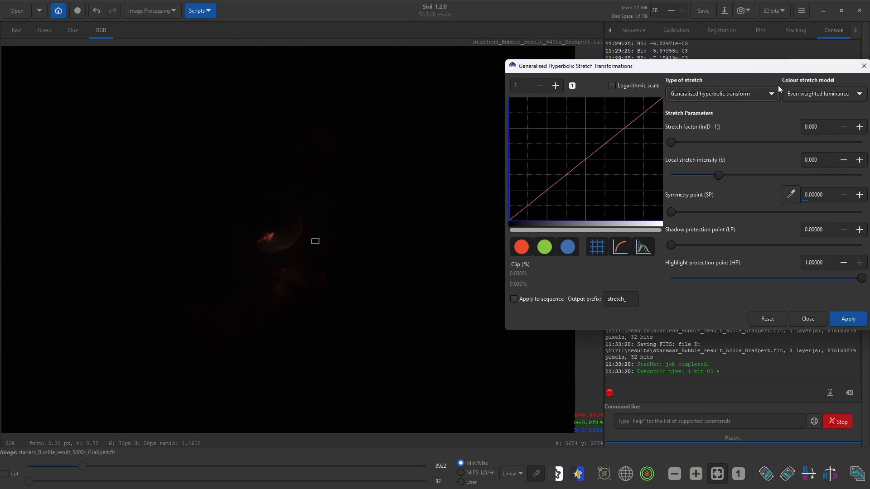
click(837, 97)
click(832, 71)
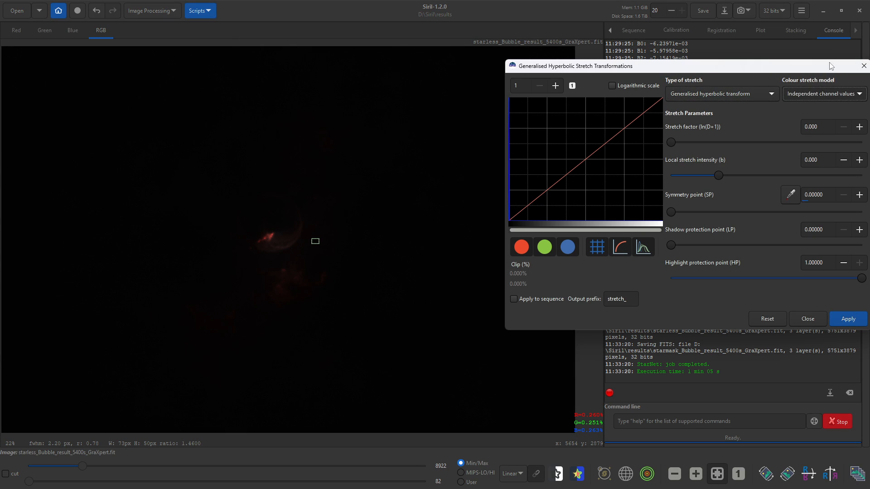
Sample the symmetry point from the red nebula below the bubble and apply the stretch with local intensity about 1.969 and factor about 3.508
click(287, 274)
drag(285, 272, 295, 284)
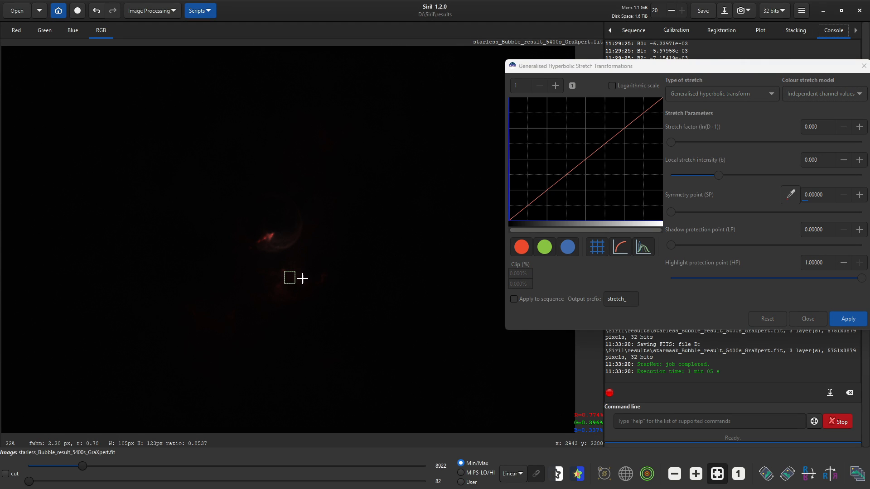
click(790, 194)
drag(718, 177, 738, 175)
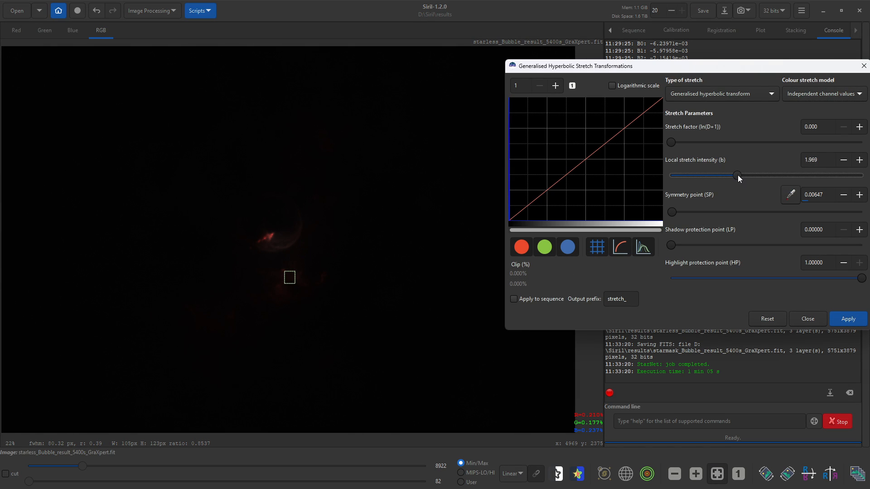
drag(671, 142, 738, 142)
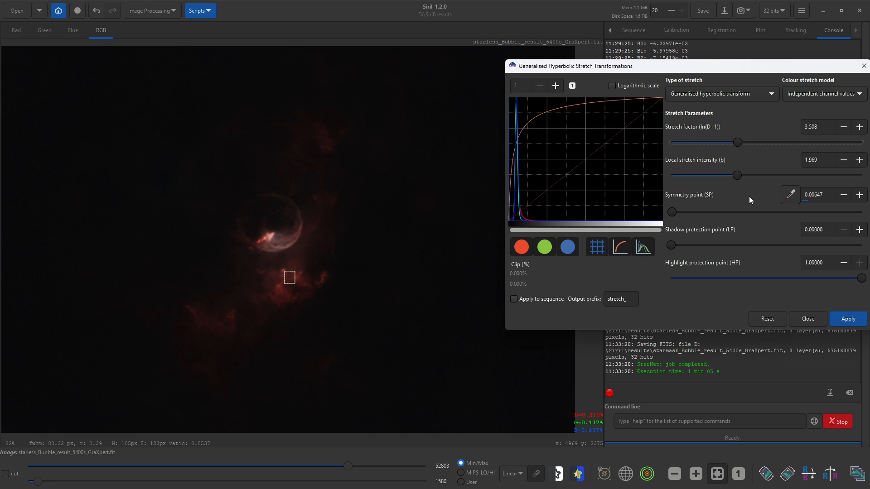
click(854, 320)
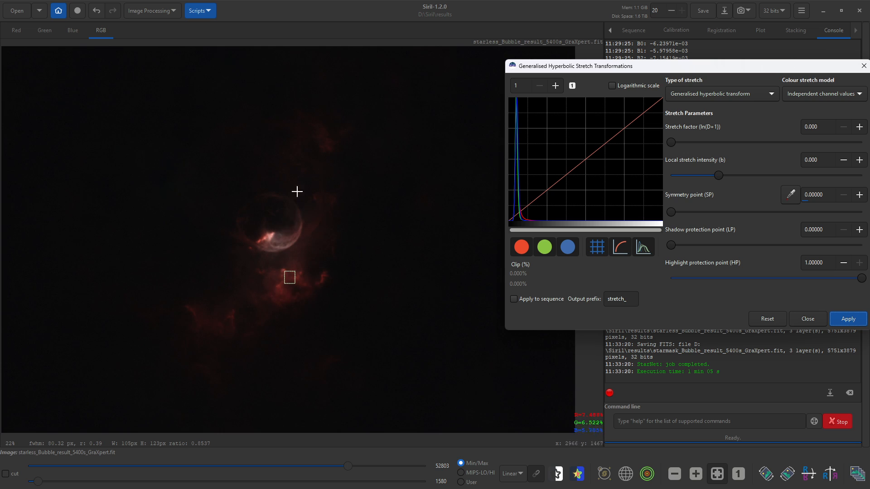
Sample the symmetry point from the red nebula above and right of the bubble and apply the stretch with local intensity 1.921 and factor 1.384
drag(316, 129, 328, 146)
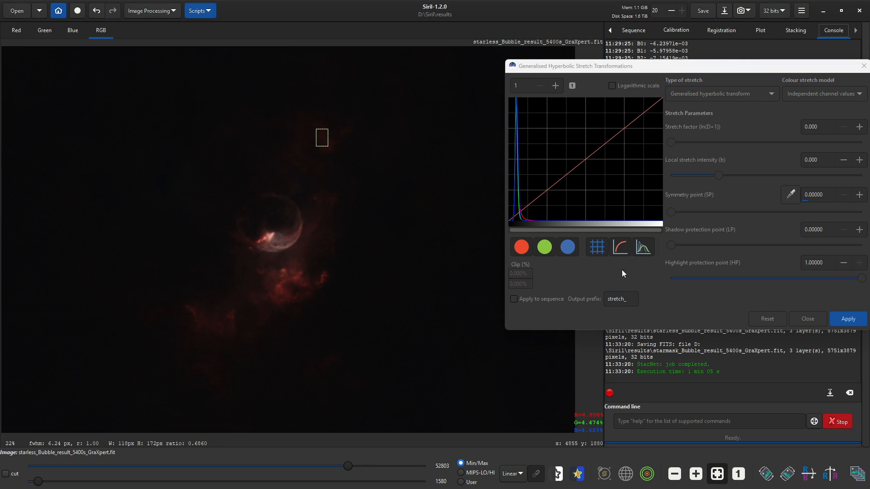
click(790, 194)
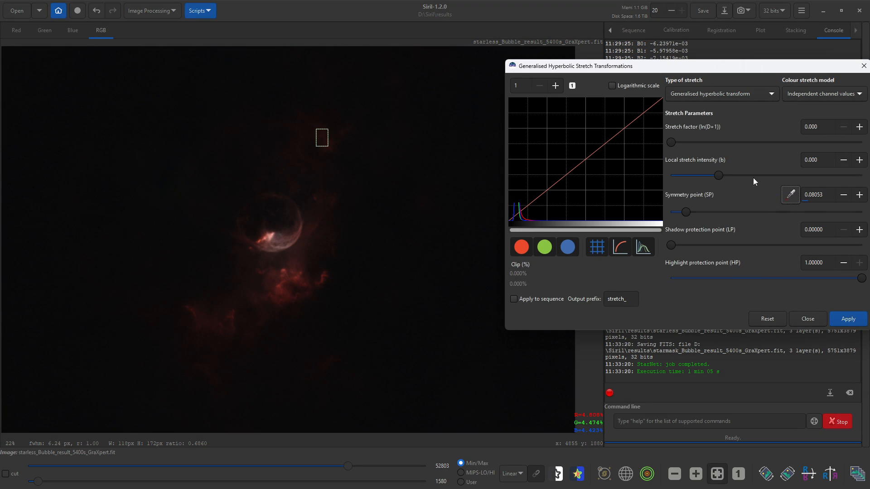
drag(720, 178, 738, 177)
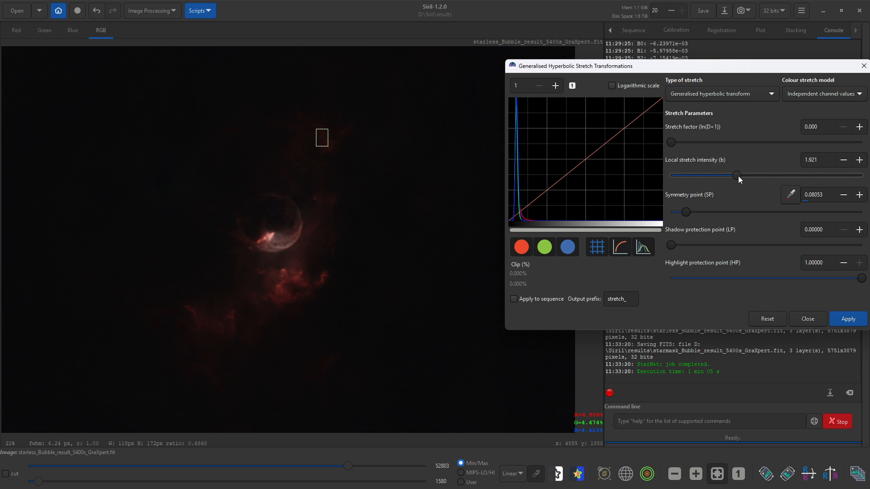
drag(673, 142, 699, 137)
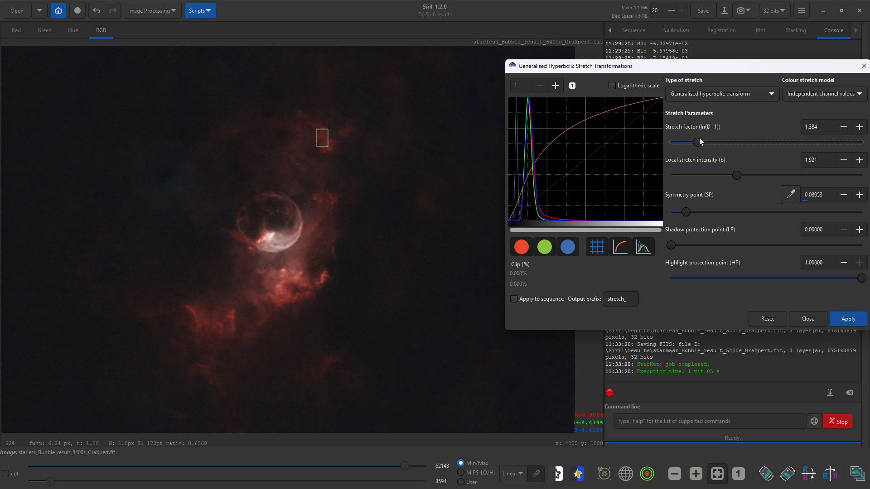
click(848, 317)
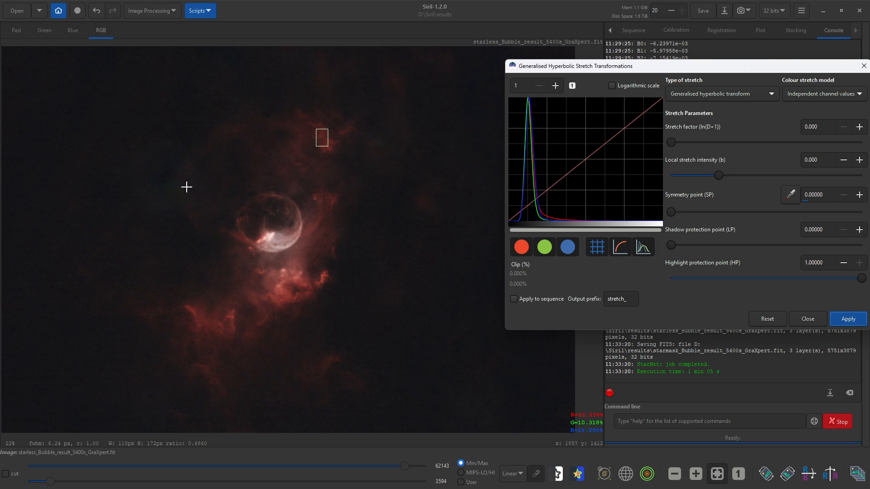
Sample the symmetry point from the dark background left of the bubble and apply the stretch with local intensity 0.967 and factor 0.501
drag(187, 195, 202, 211)
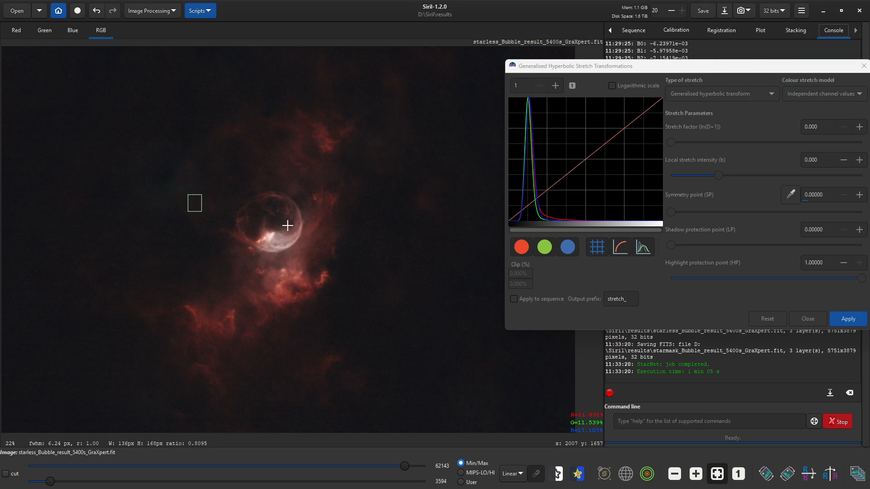
click(791, 194)
drag(718, 175, 726, 175)
drag(674, 140, 683, 140)
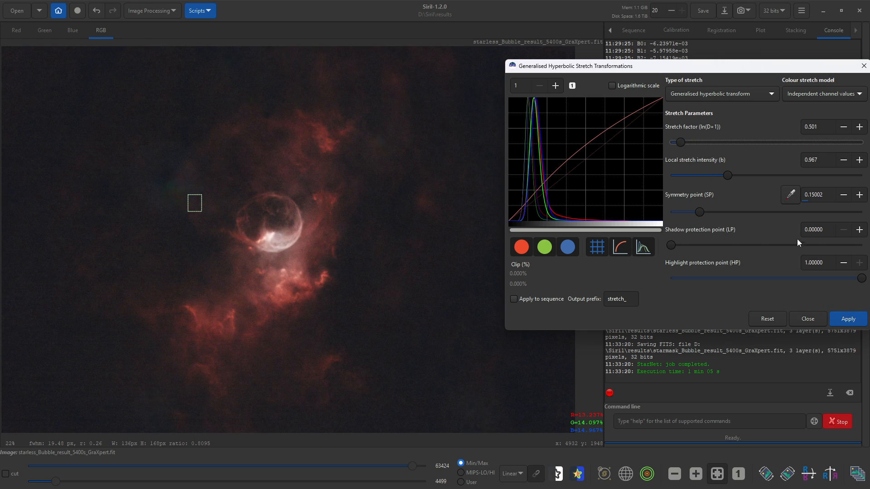
click(848, 316)
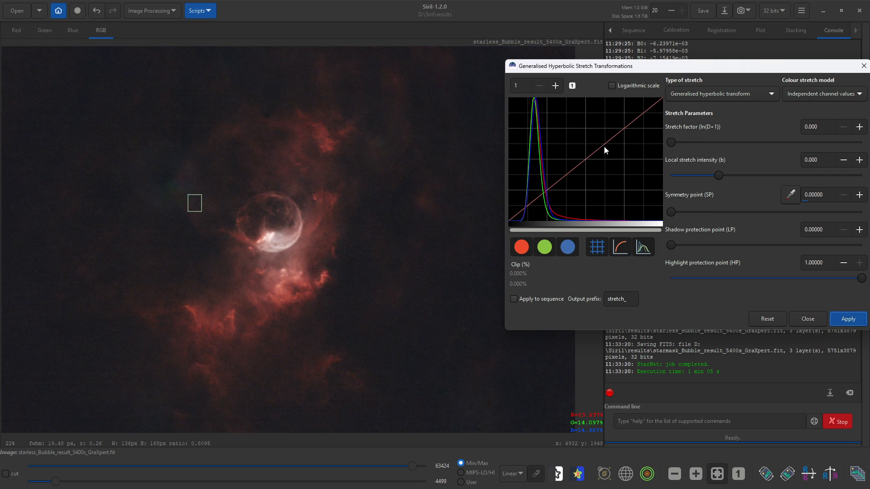
Save the stretched starless image and open starmask_Bubble_result_5400s_GraXpert.fit from the results folder
click(819, 322)
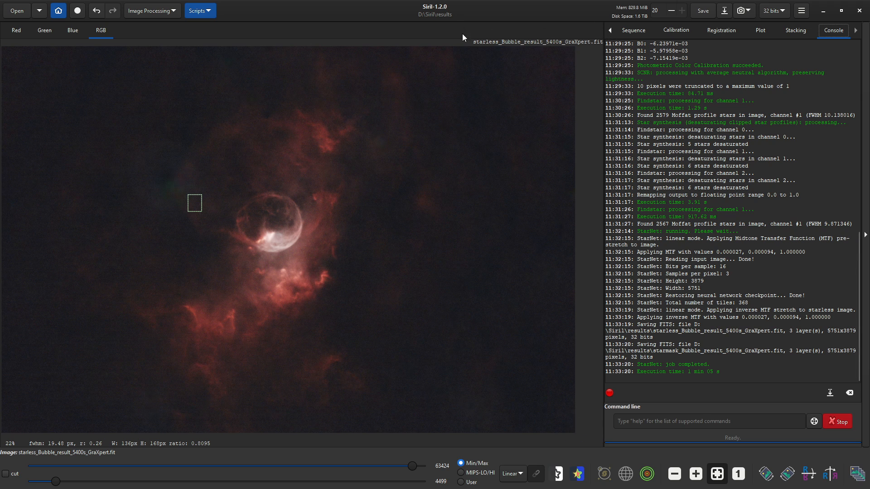
click(701, 12)
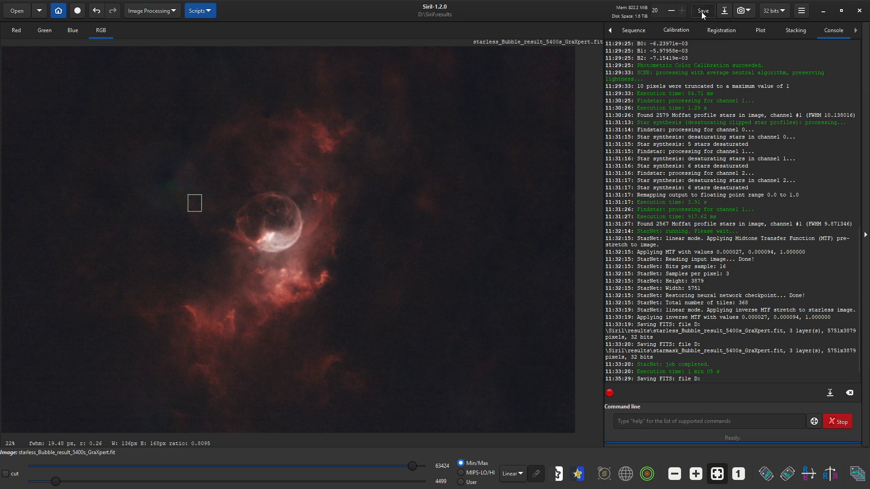
click(17, 11)
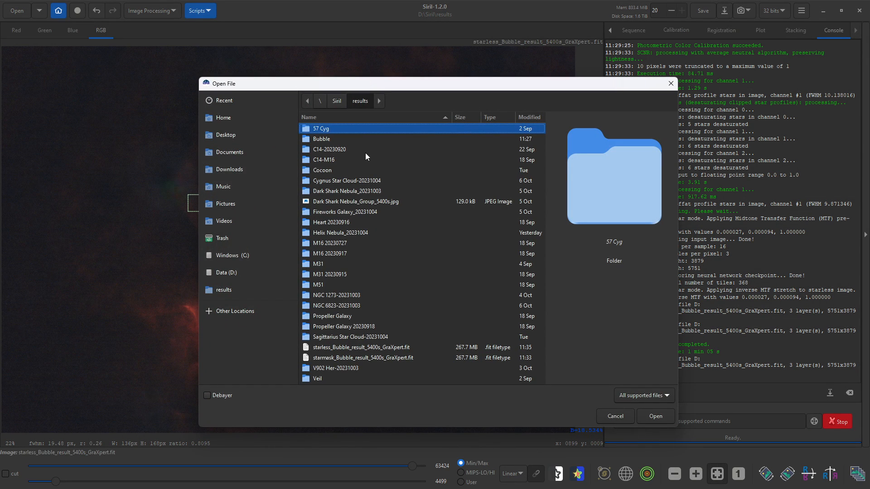
double_click(351, 138)
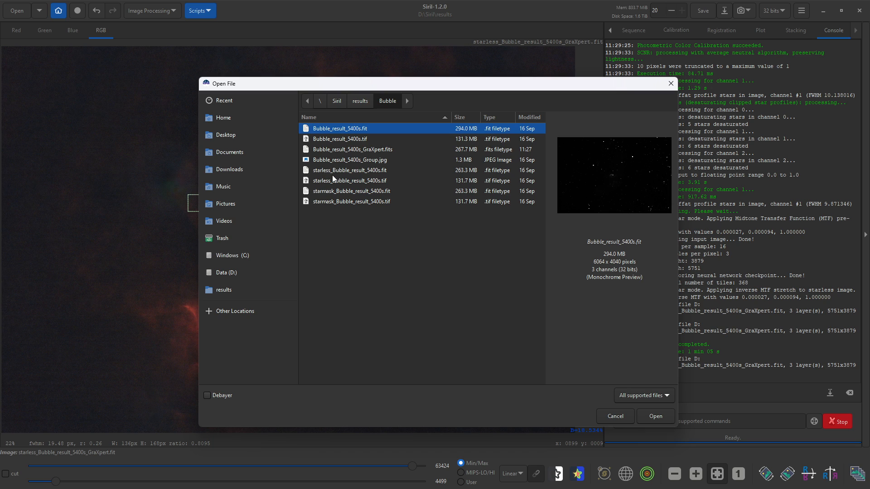
click(360, 101)
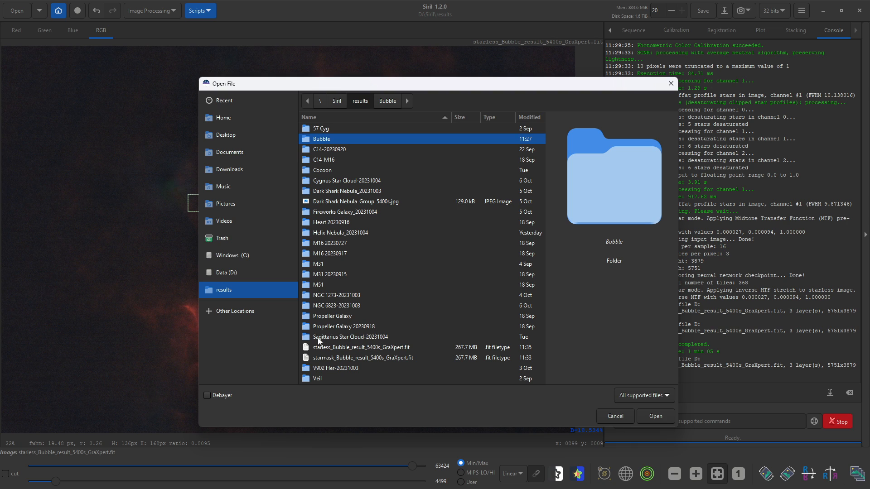
click(368, 360)
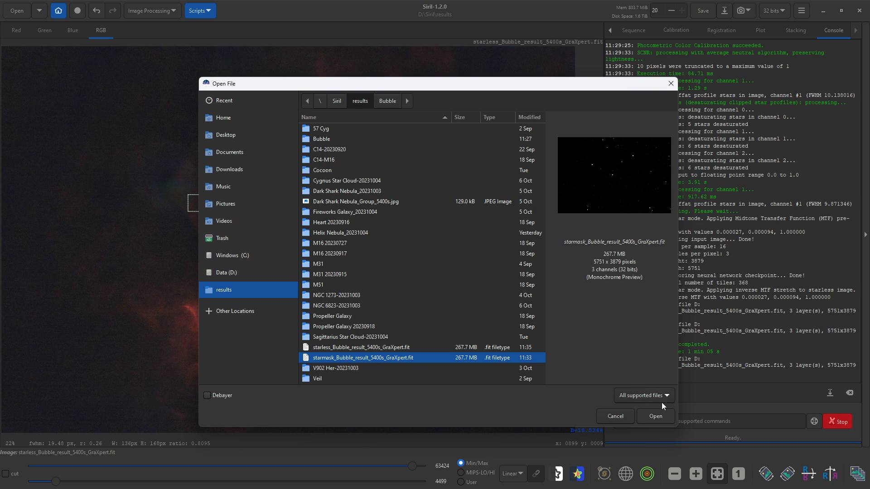
click(655, 417)
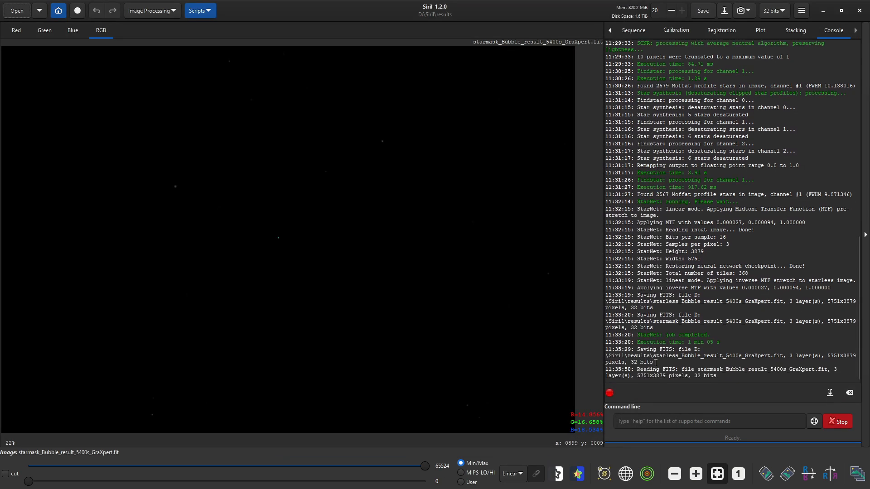
Show the star mask in Asinh mode and set up a Generalised Hyperbolic Stretch with Modified arcsinh transform and Even weighted luminance
click(519, 474)
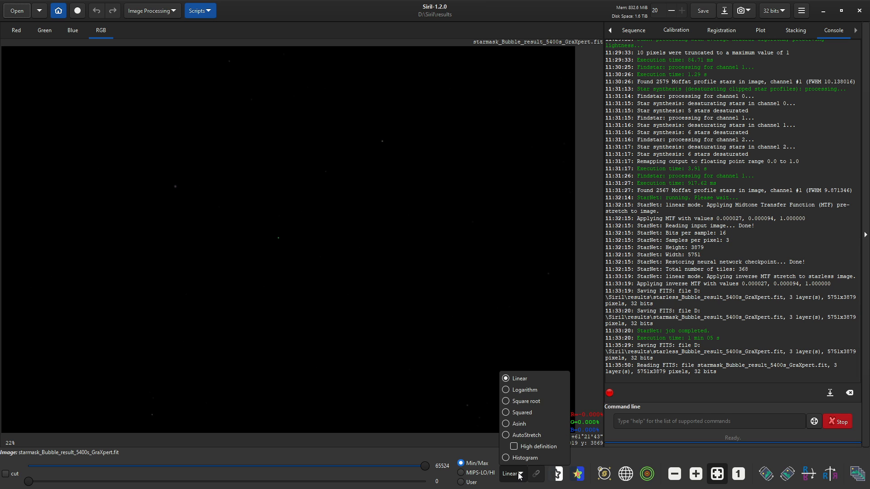
click(519, 423)
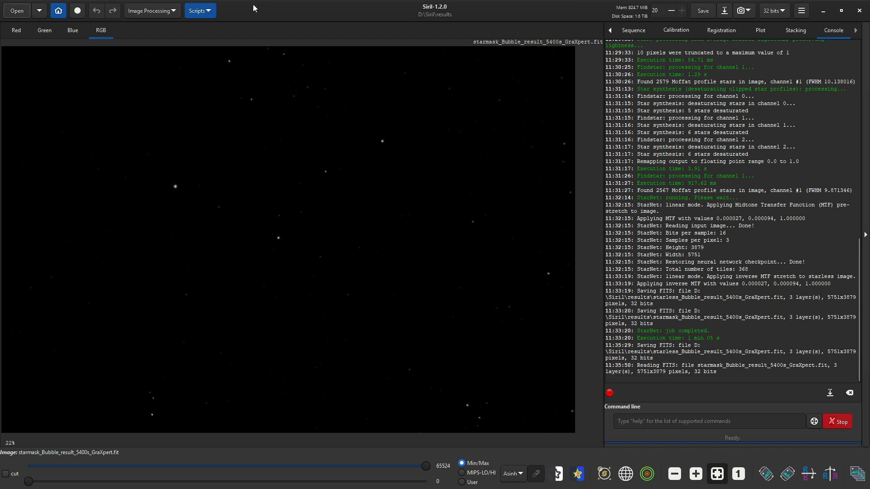
click(158, 12)
click(150, 48)
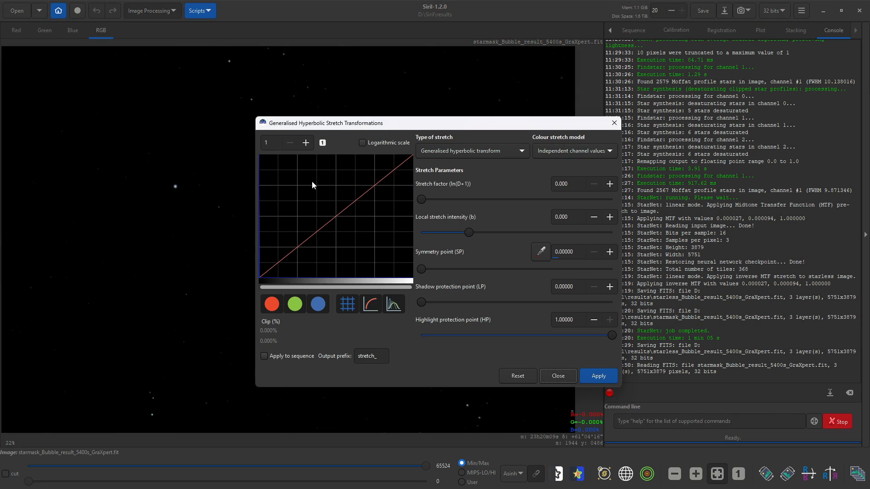
click(484, 153)
click(483, 178)
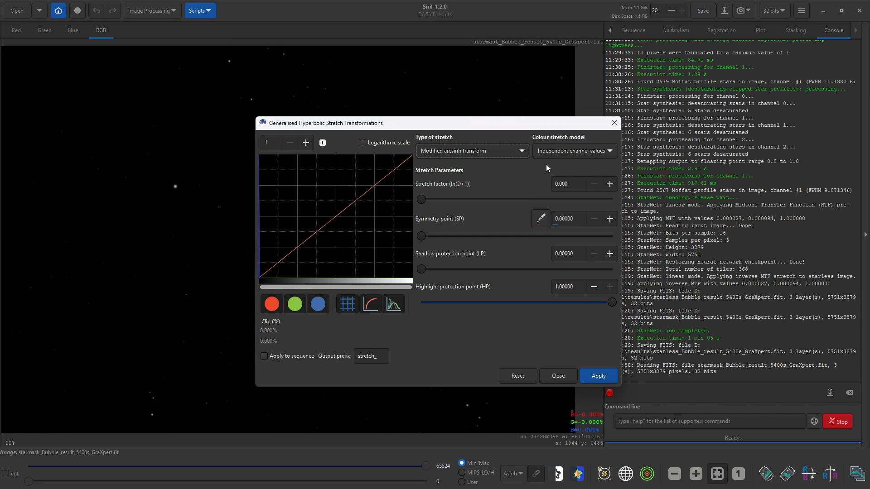
click(563, 150)
click(566, 178)
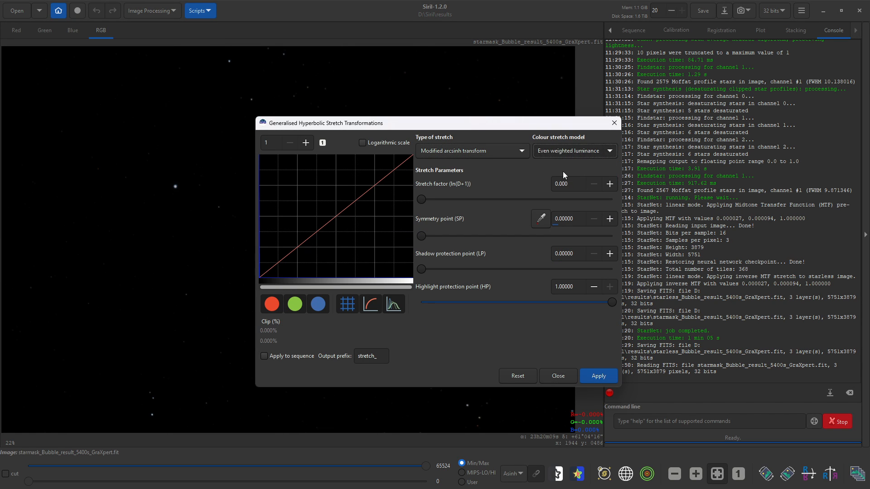
drag(365, 124, 572, 81)
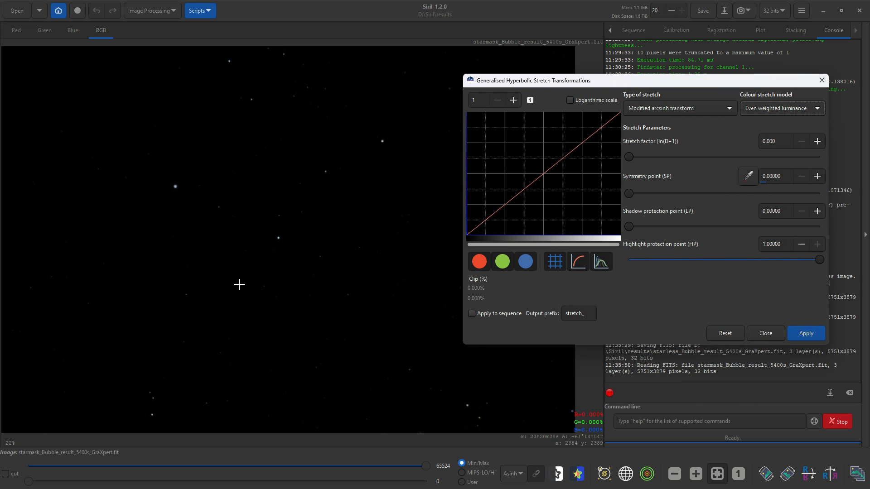
Sample the symmetry point around a faint star near the image centre and apply the arcsinh stretch with factor 4.749 and highlight protection 0.79714
drag(313, 249, 329, 265)
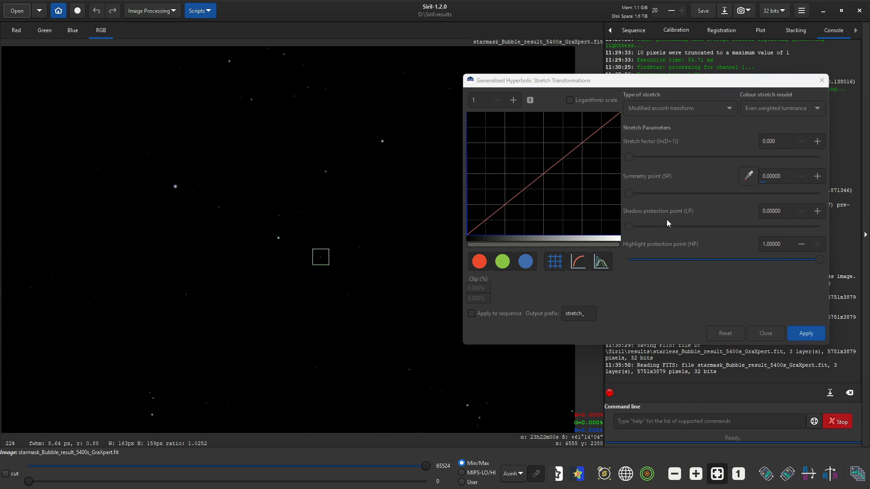
click(754, 176)
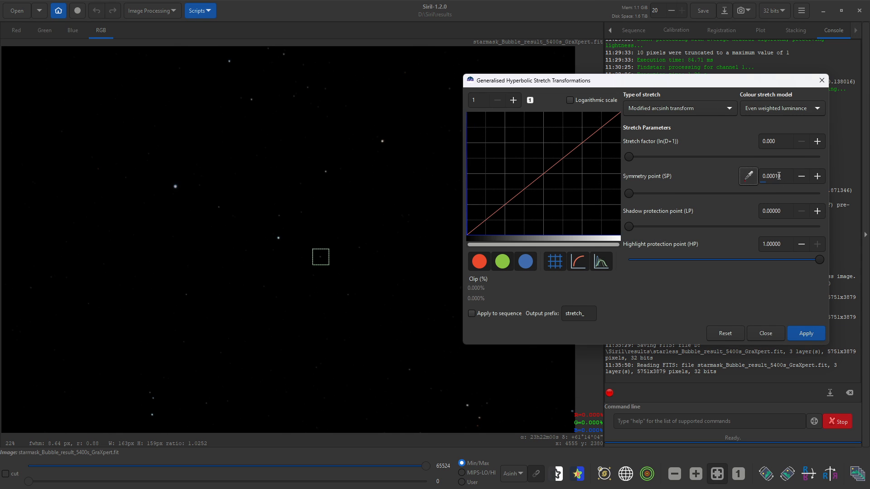
drag(633, 155, 712, 157)
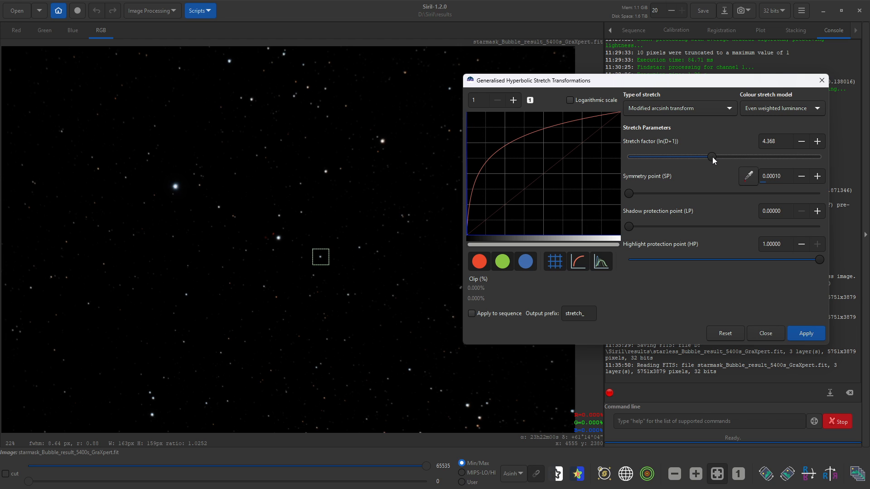
drag(713, 157, 720, 157)
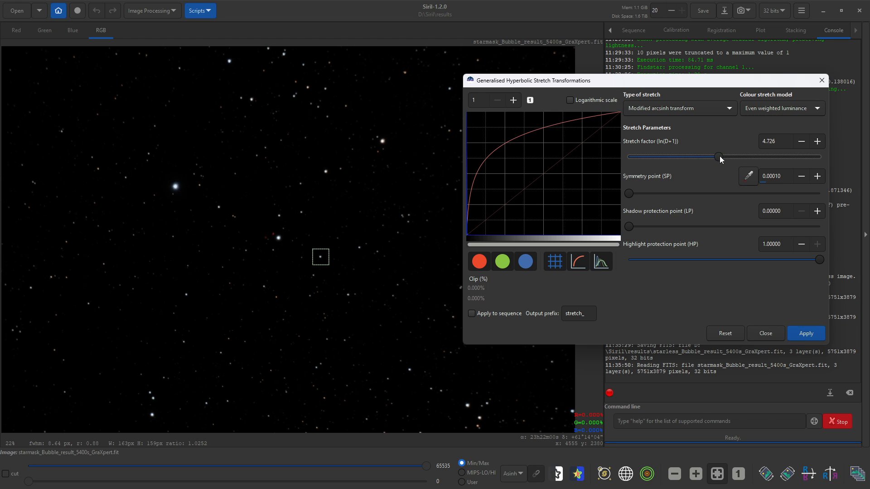
drag(720, 158, 722, 157)
drag(822, 260, 783, 265)
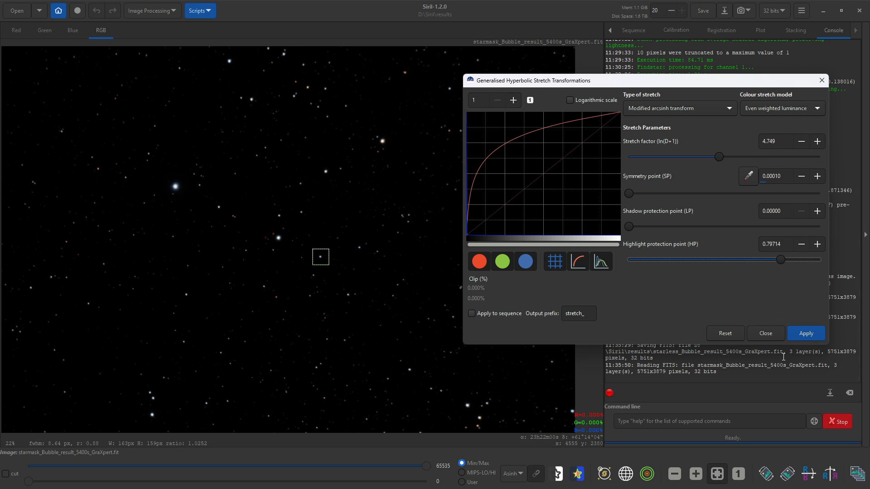
click(805, 333)
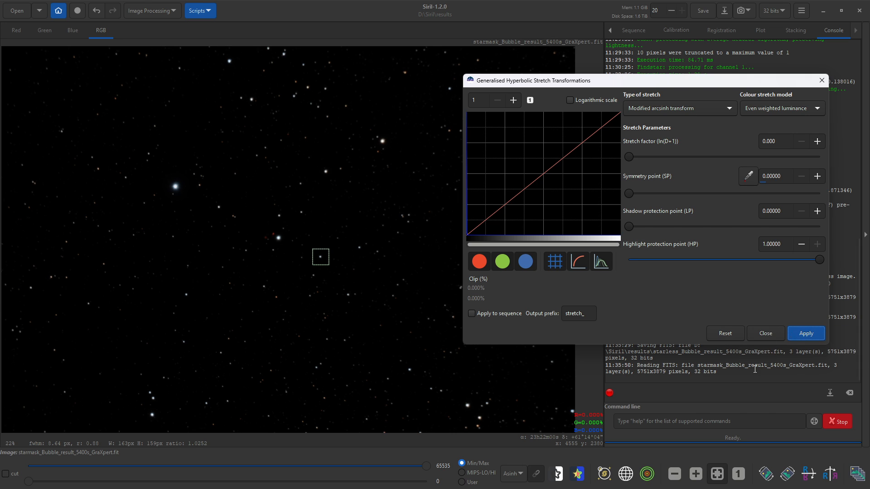
click(770, 338)
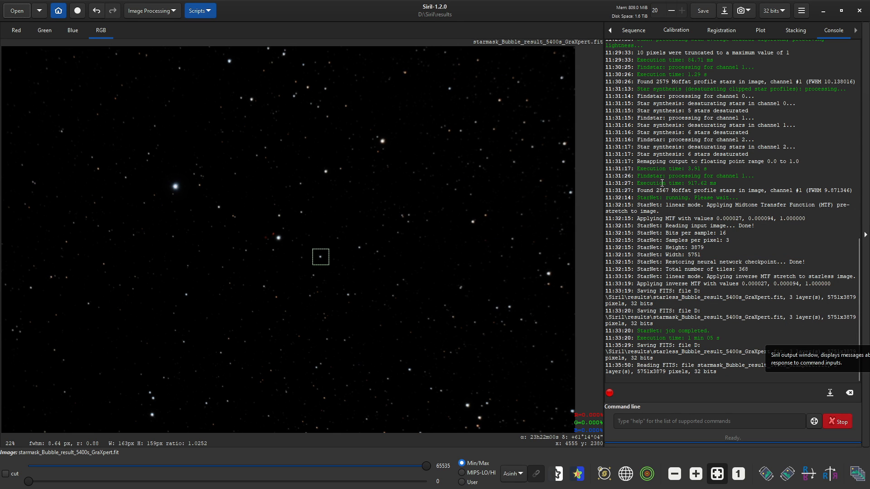
Switch the star mask display to Linear and set up another hyperbolic stretch with Generalised hyperbolic transform and Independent channel values
click(154, 10)
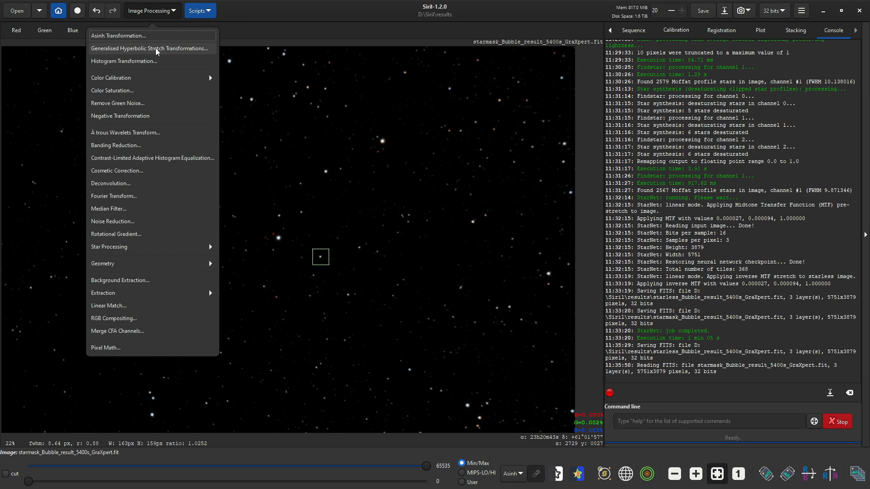
click(156, 49)
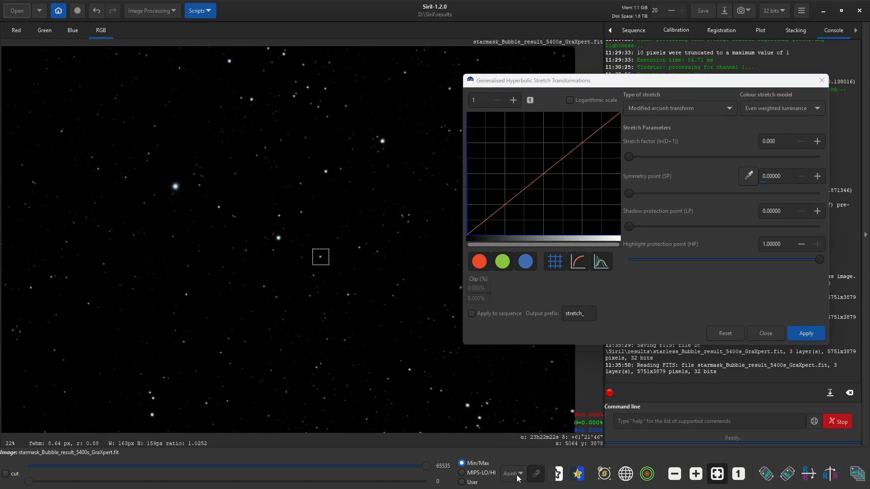
click(518, 478)
click(538, 377)
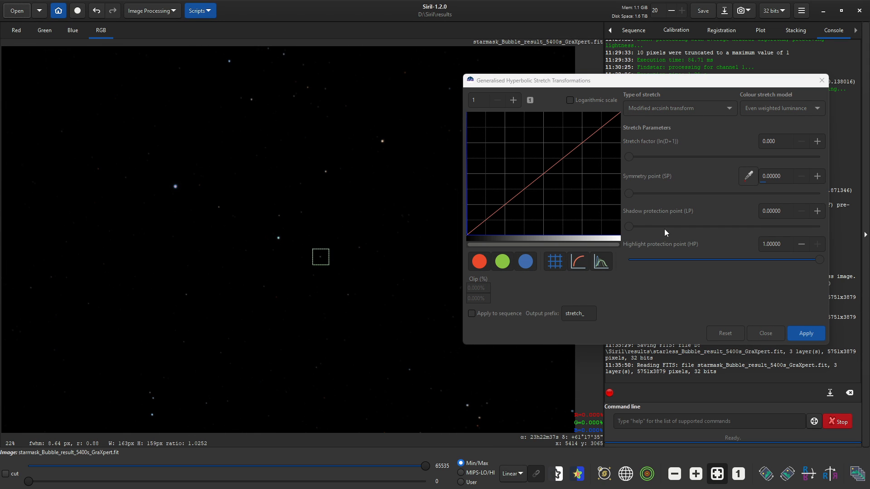
click(764, 111)
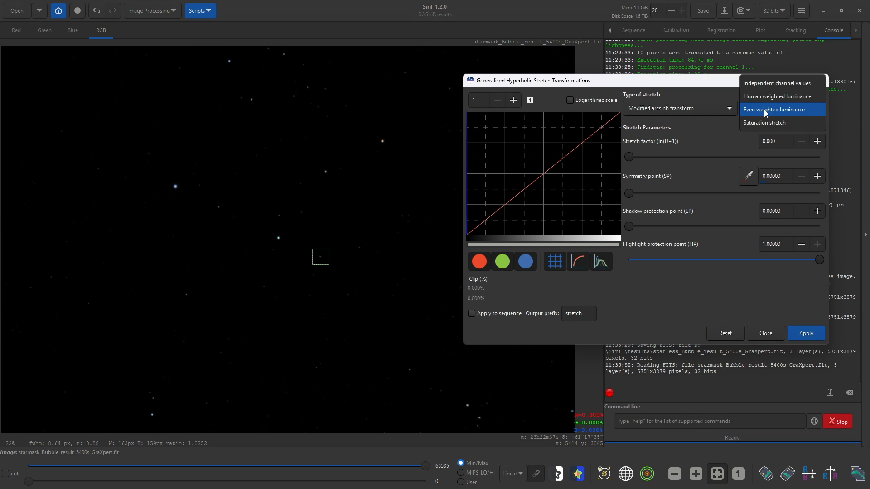
click(775, 84)
click(719, 114)
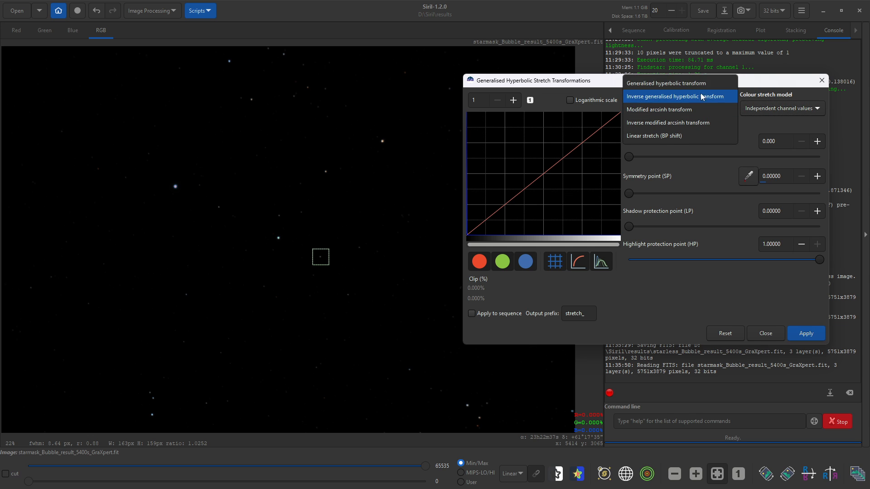
click(666, 83)
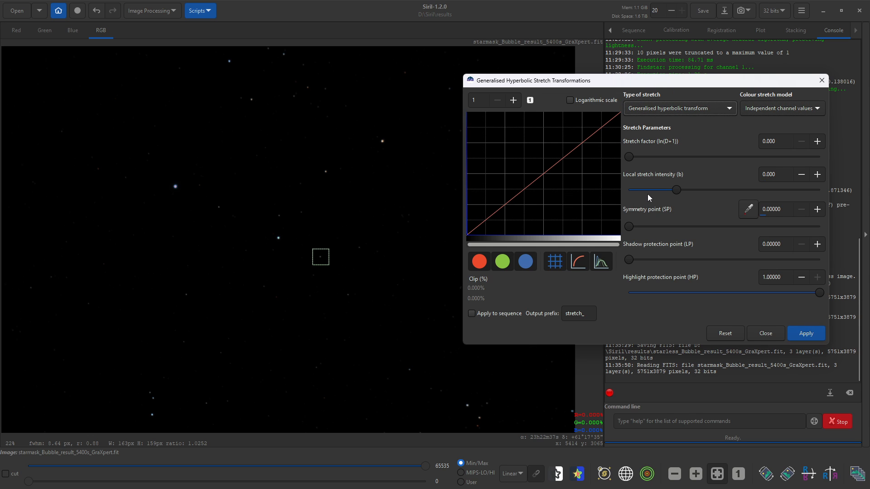
Sample the symmetry point and apply the generalised hyperbolic stretch with factor 2.243, local intensity 1.158 and highlight protection about 0.788
click(754, 212)
drag(676, 190, 687, 189)
drag(630, 156, 672, 156)
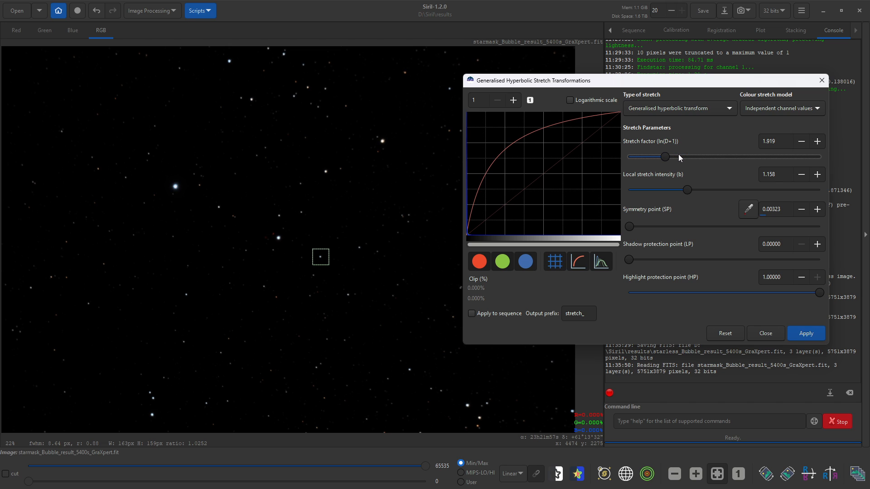
drag(667, 156, 675, 157)
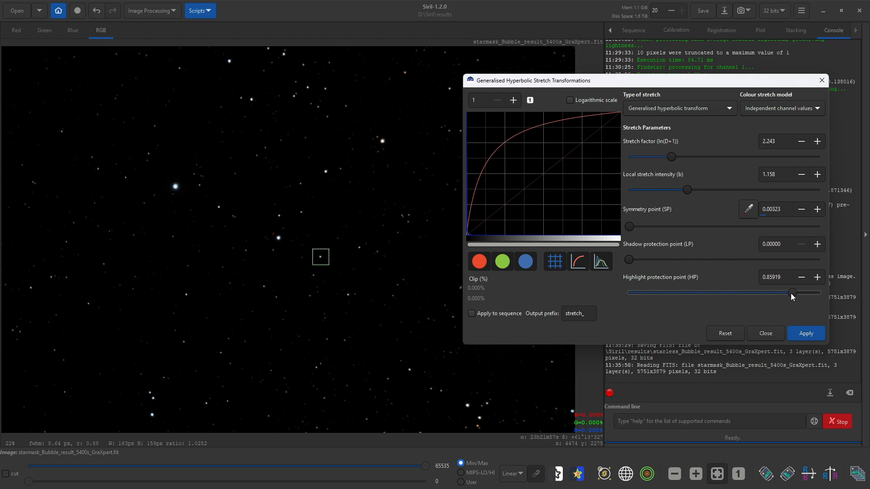
drag(782, 293, 779, 293)
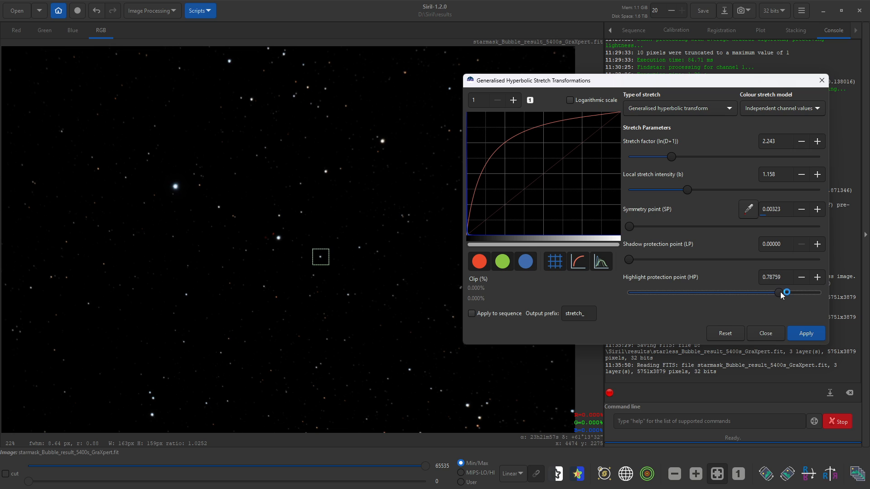
click(794, 333)
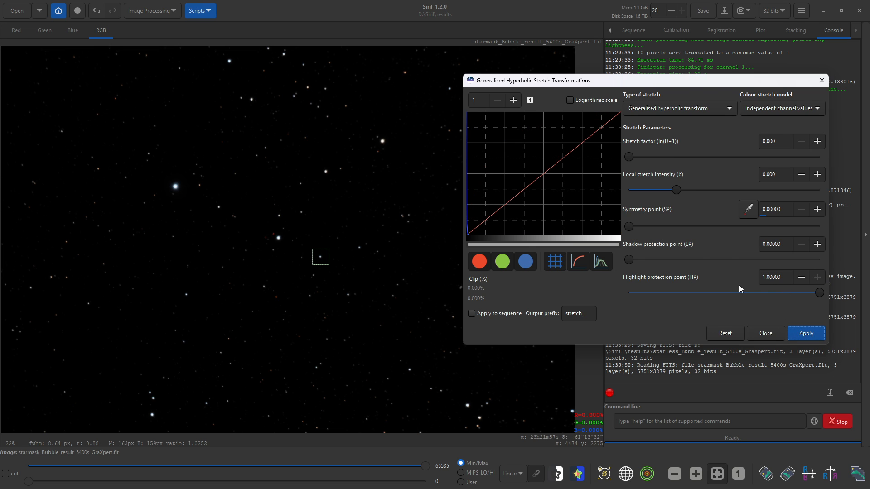
click(764, 333)
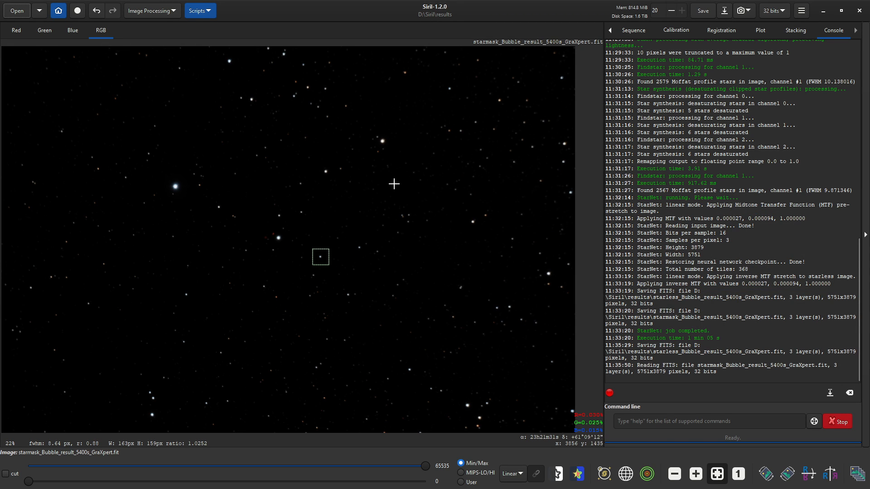
Clear the image selection and detect the star mask's stars in Dynamic PSF with the Gaussian profile type
click(363, 273)
click(167, 17)
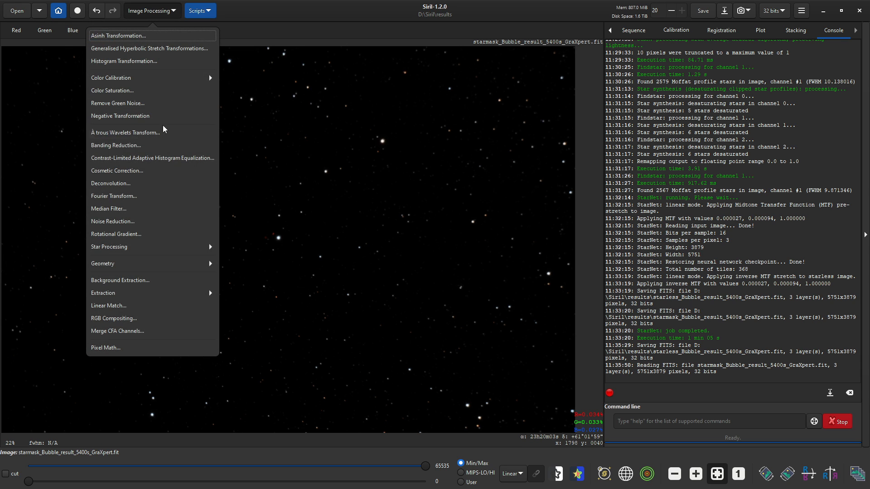
click(208, 248)
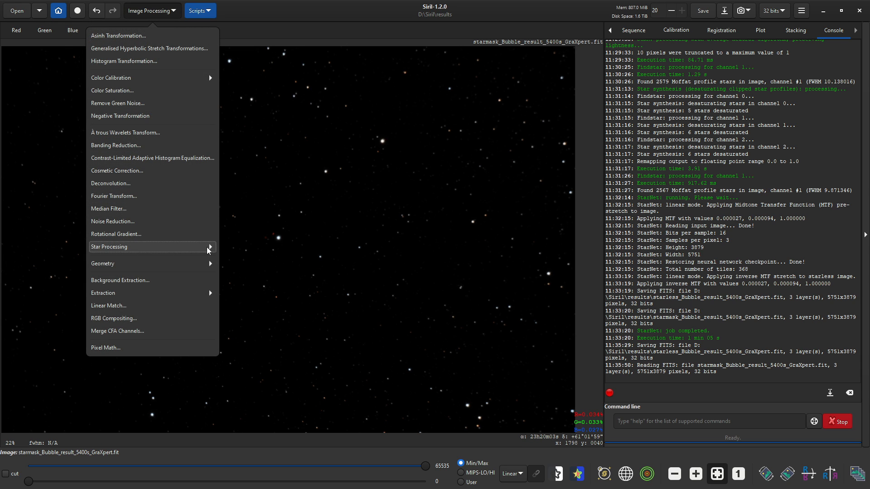
click(208, 92)
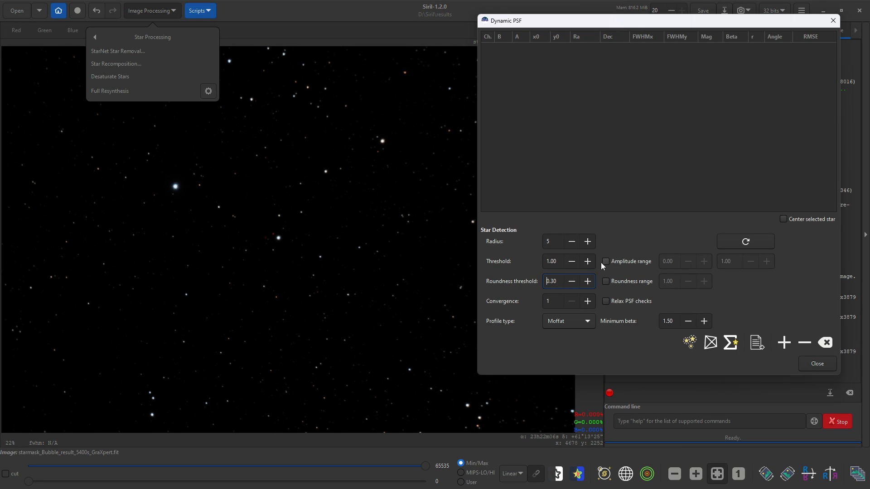
click(588, 327)
click(584, 323)
drag(558, 22, 580, 22)
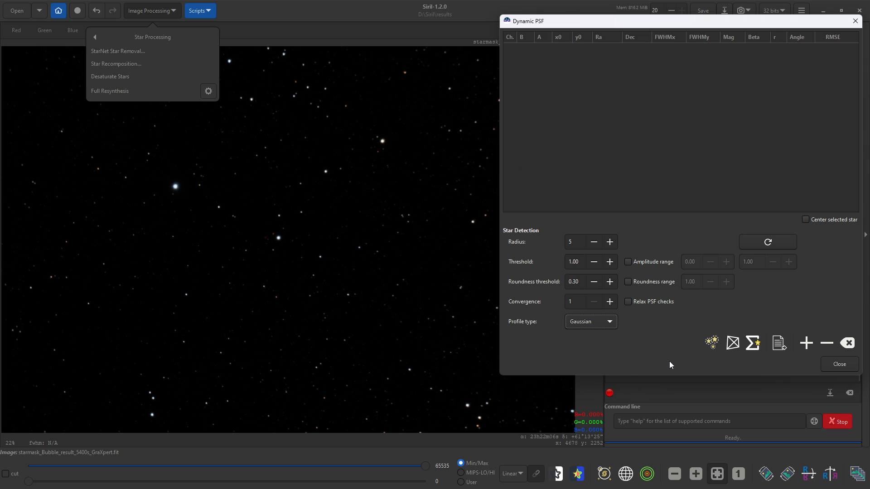
click(706, 344)
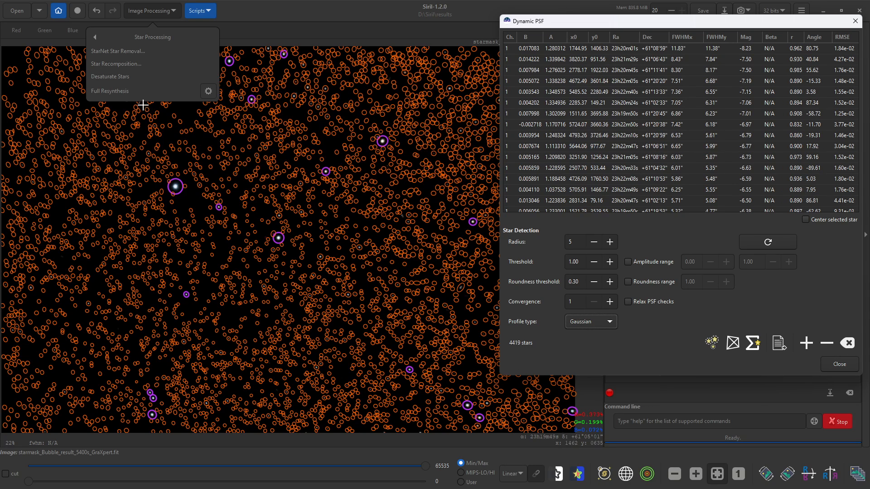
Desaturate the clipped stars in the star mask and run the star detection again
click(116, 76)
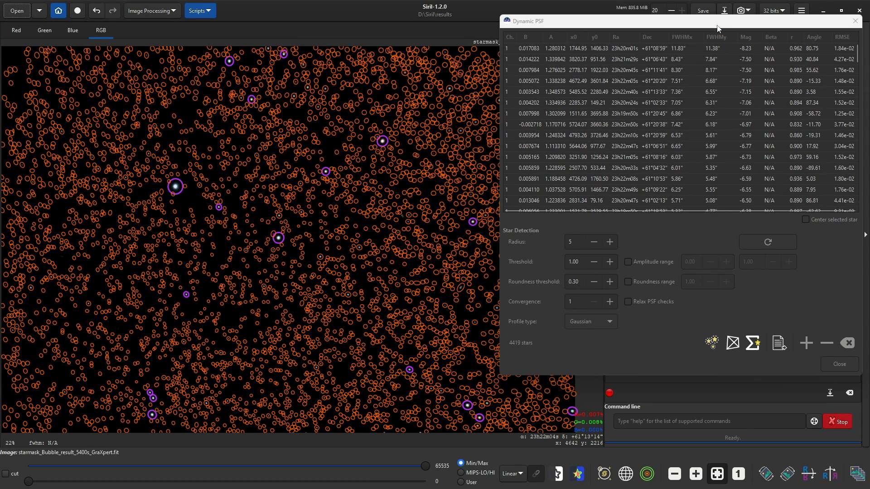
drag(716, 26, 711, 17)
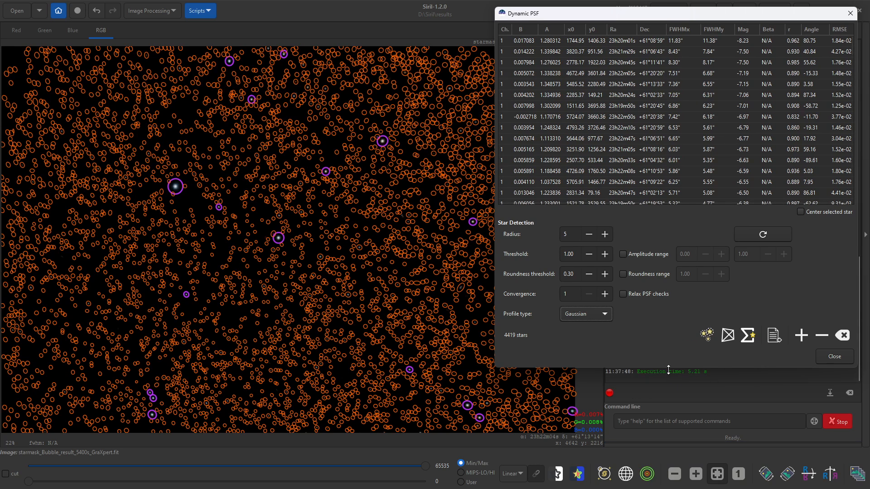
click(707, 335)
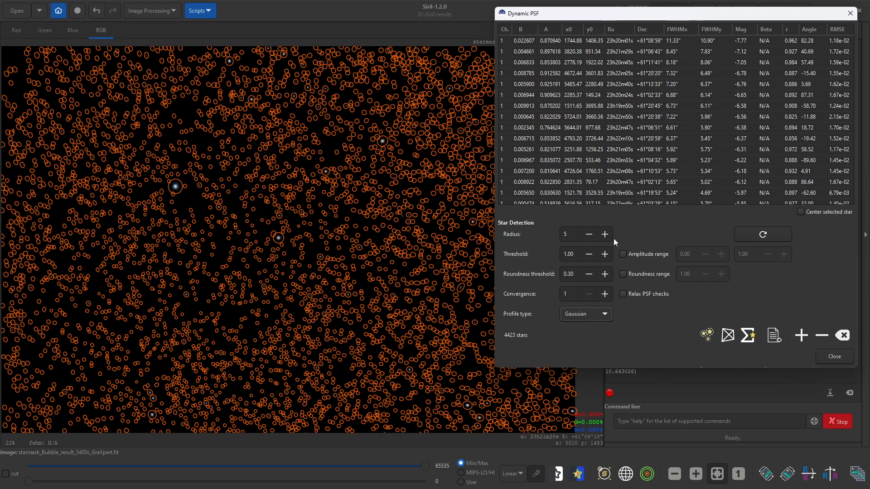
Run Full Resynthesis on the detected stars and clear the star list from Dynamic PSF
click(156, 15)
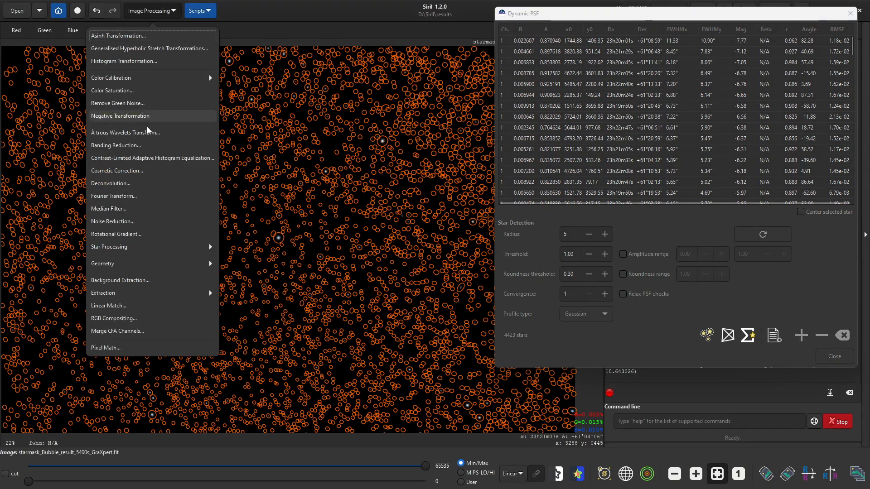
click(141, 248)
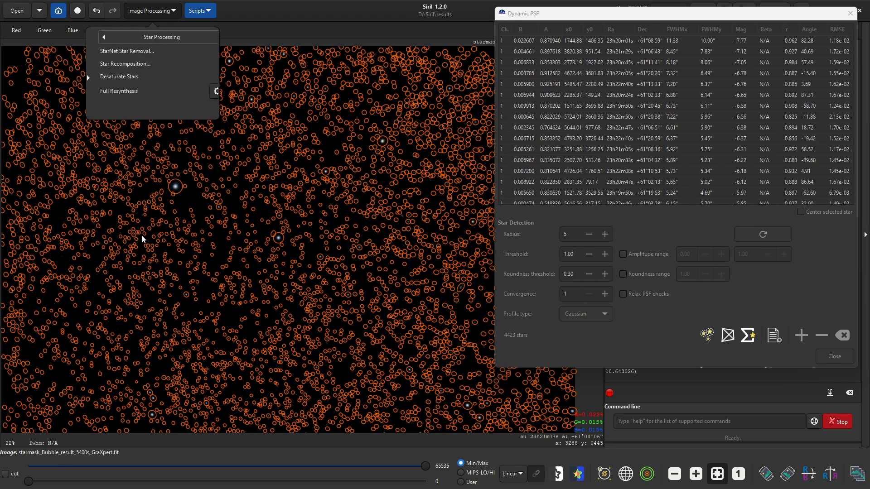
click(109, 91)
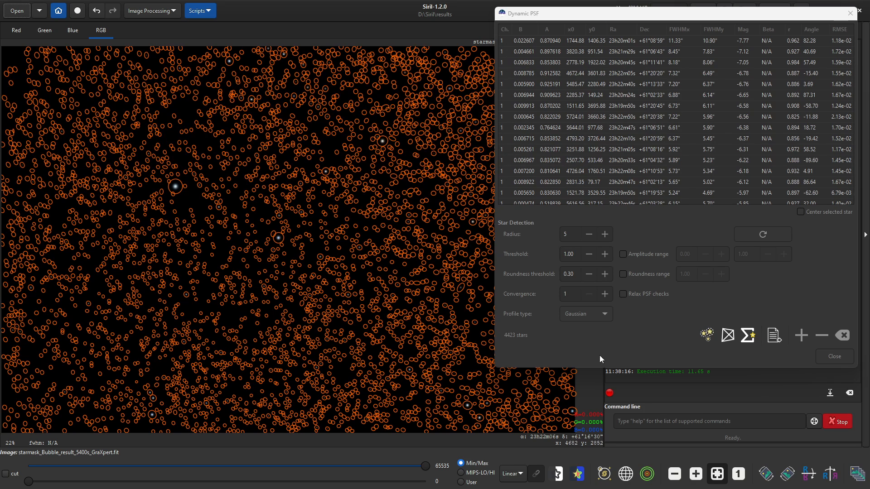
click(842, 336)
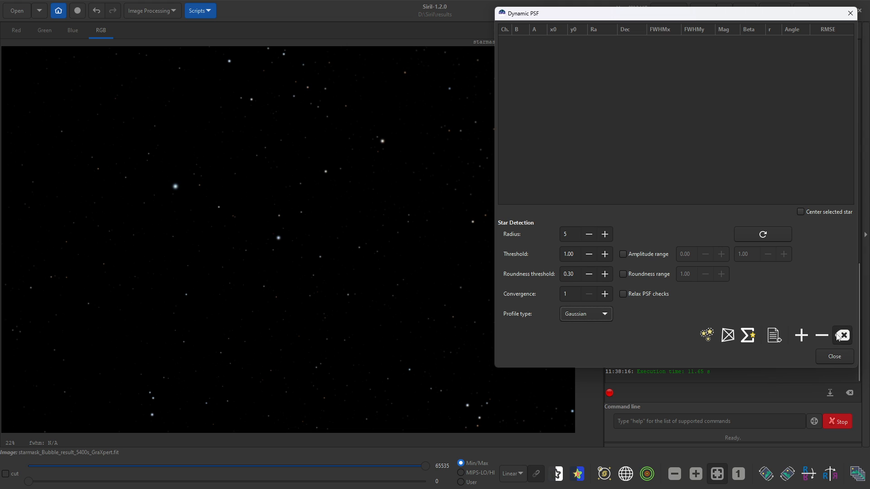
click(834, 356)
Set up another Generalised Hyperbolic Stretch with Independent channel values and select a small area around faint stars near the image centre
click(172, 12)
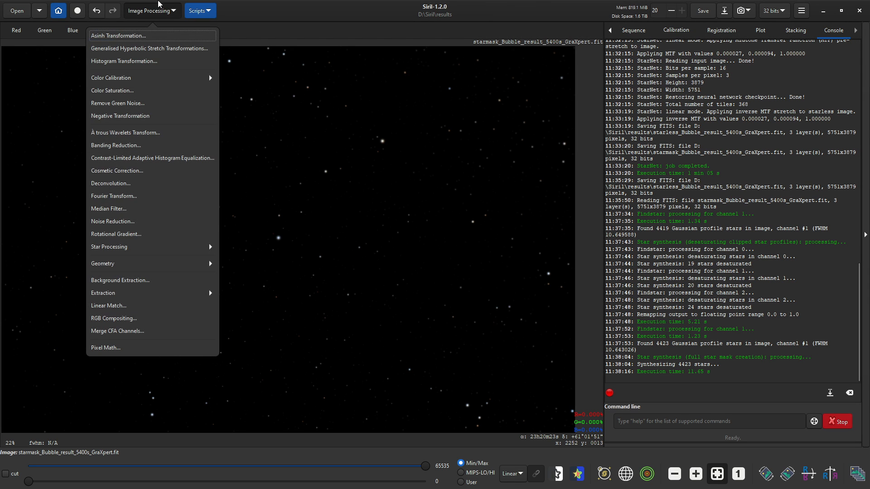
click(152, 48)
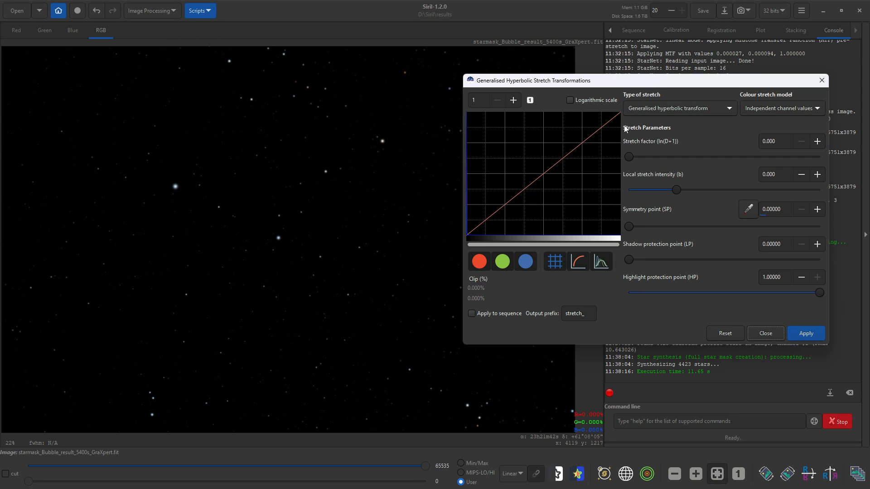
click(239, 243)
drag(239, 243, 247, 251)
drag(226, 209, 241, 221)
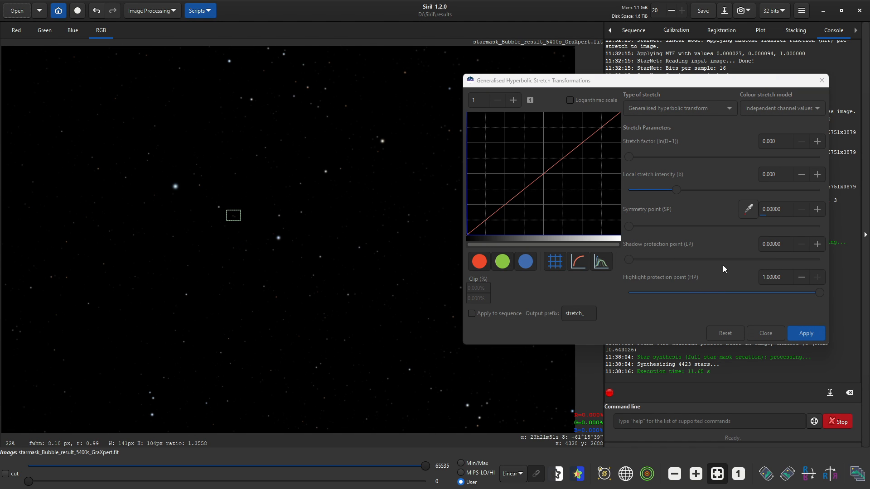
click(779, 108)
click(777, 105)
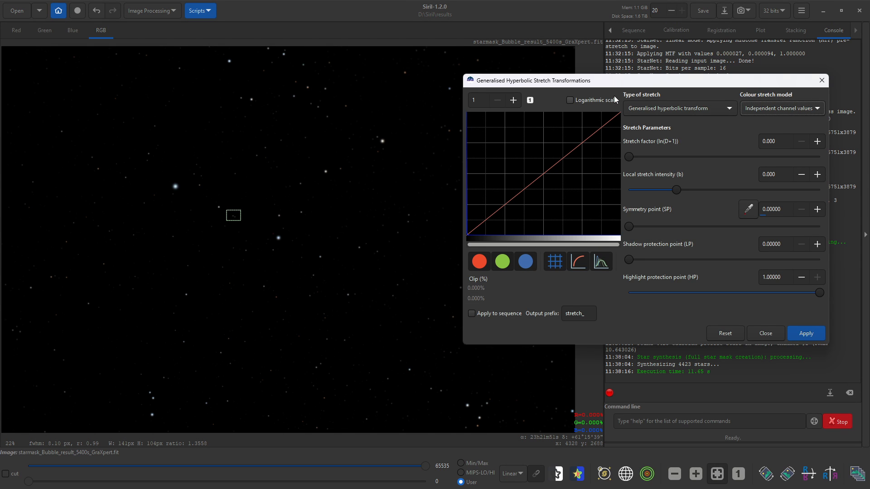
drag(623, 81, 636, 72)
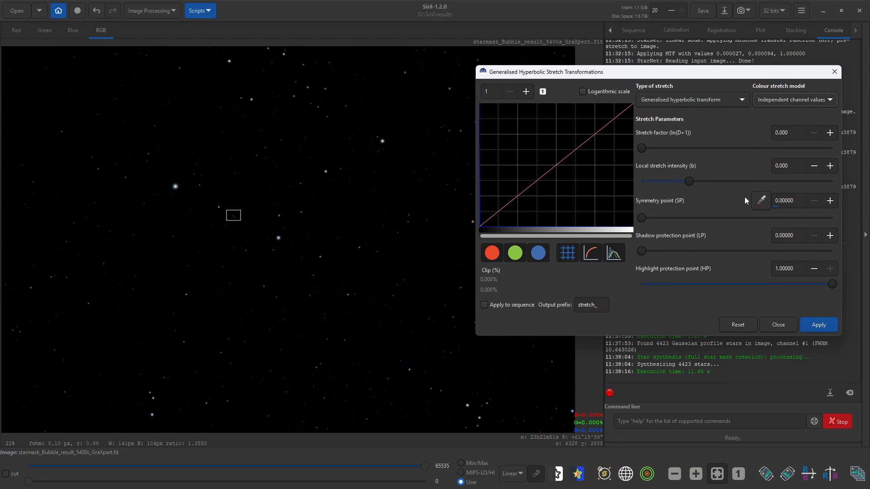
Sample the symmetry point from the selection and apply the stretch with factor 1.551, local intensity 1.348 and reduced highlight protection
click(759, 203)
drag(691, 182, 703, 182)
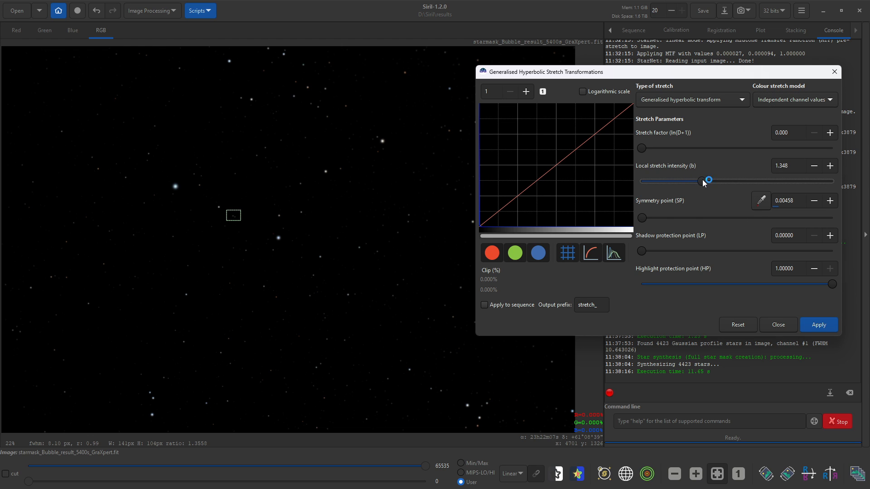
drag(643, 148, 673, 151)
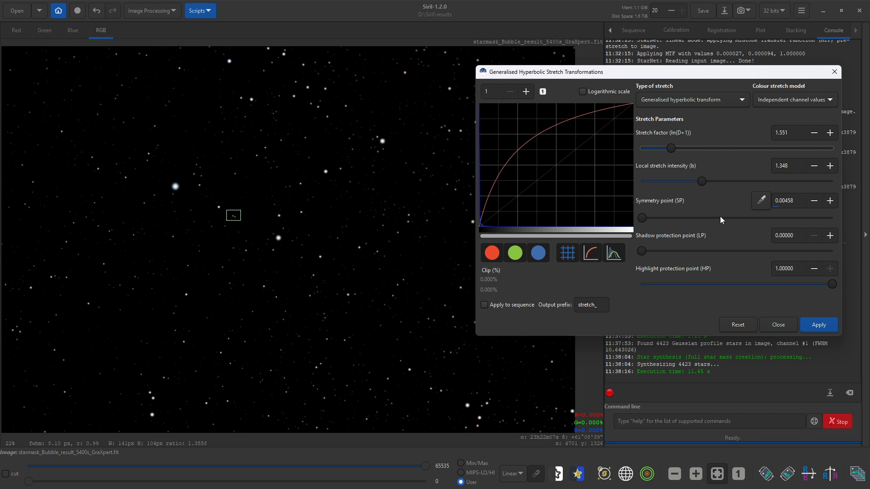
drag(832, 284, 795, 284)
click(808, 327)
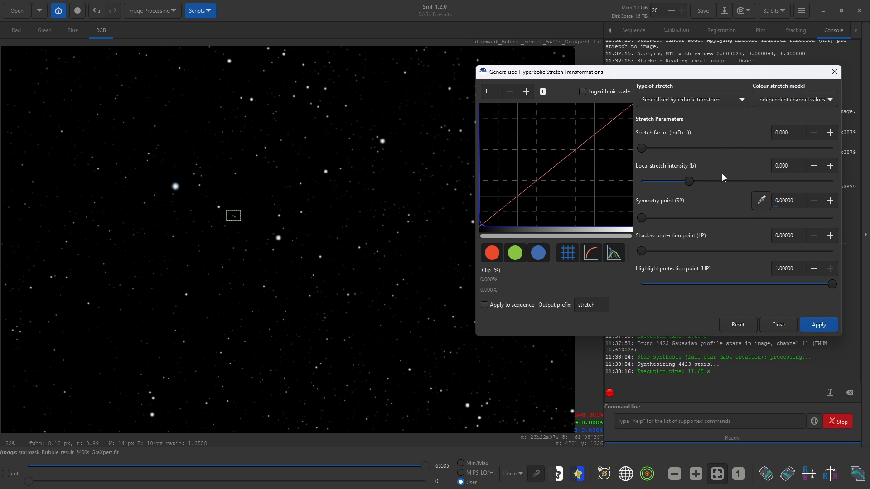
Change the colour stretch model to Saturation stretch, keeping the Generalised hyperbolic transform
click(725, 99)
click(717, 100)
click(778, 97)
key(Escape)
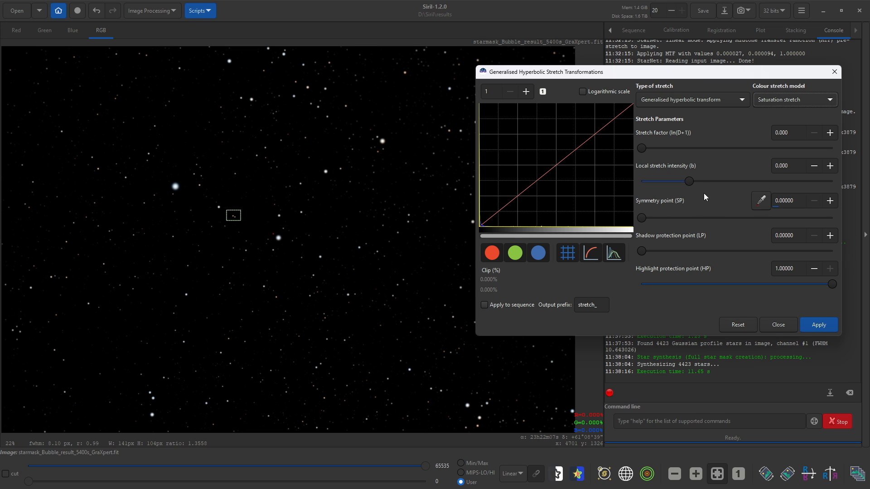
Apply the saturation stretch with sampled symmetry point, factor 2.076, local intensity 0.585 and highlight protection 0.81623, and save the star mask
click(761, 200)
drag(690, 182, 695, 182)
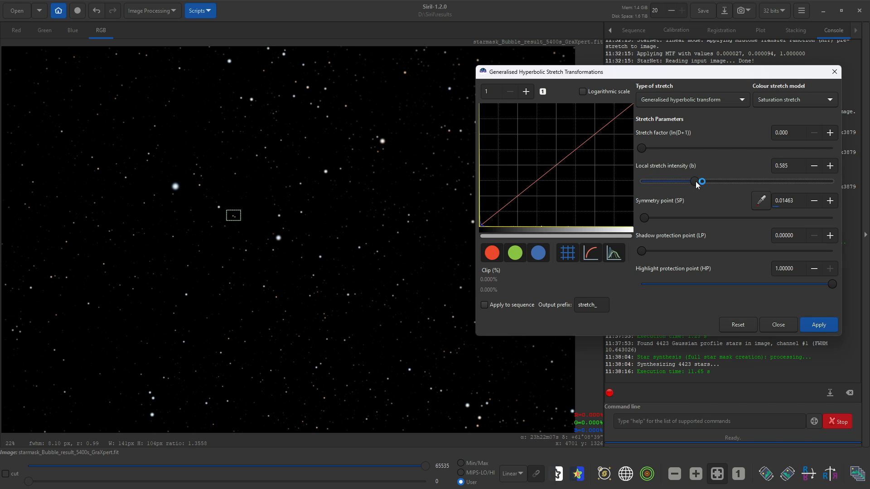
drag(641, 148, 683, 148)
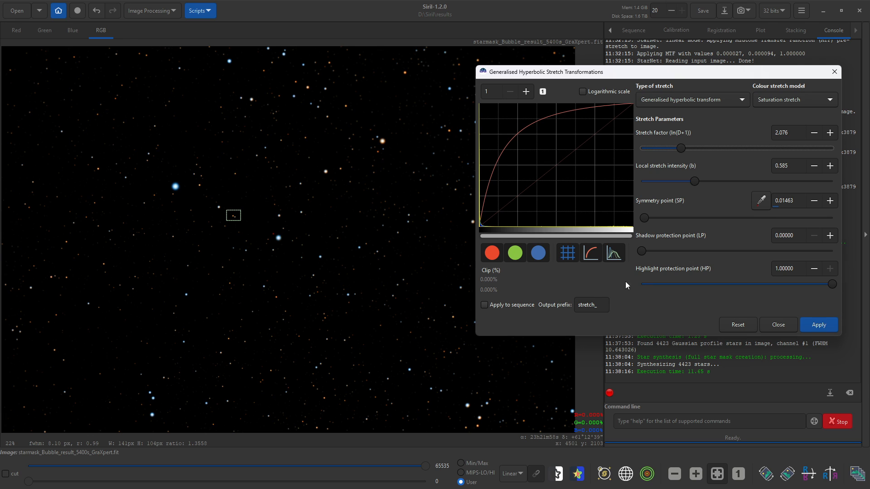
drag(832, 284, 799, 286)
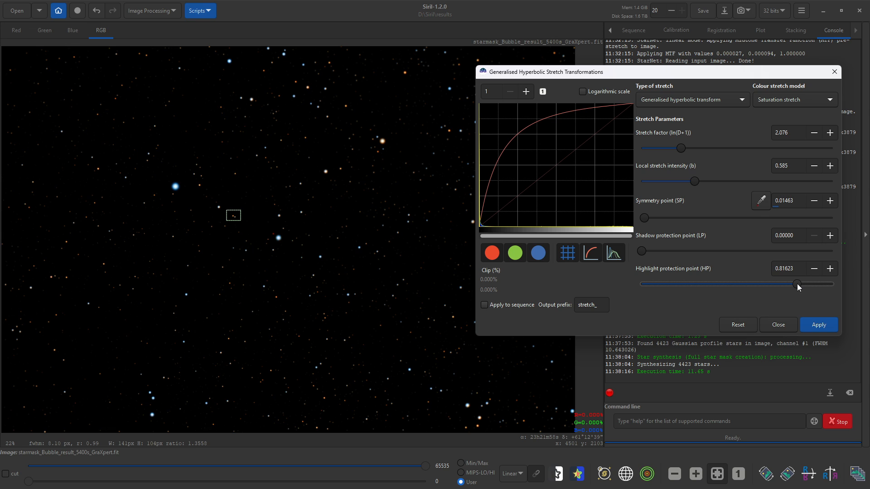
click(823, 327)
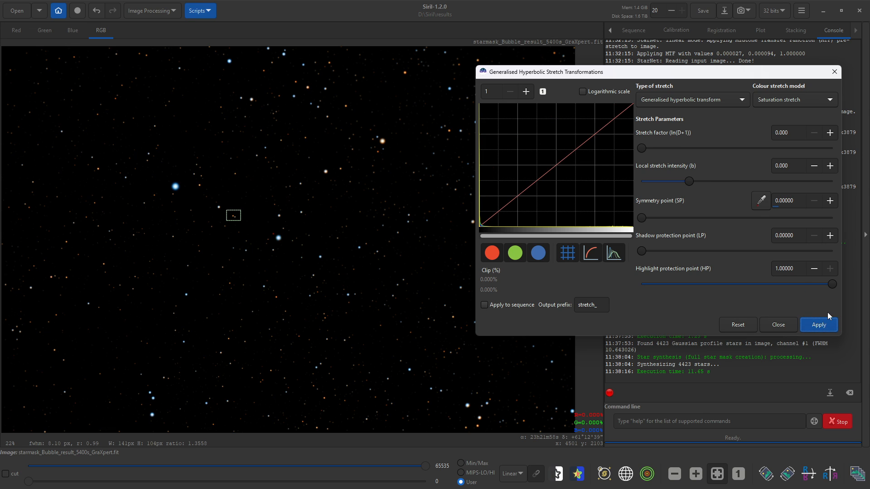
click(778, 325)
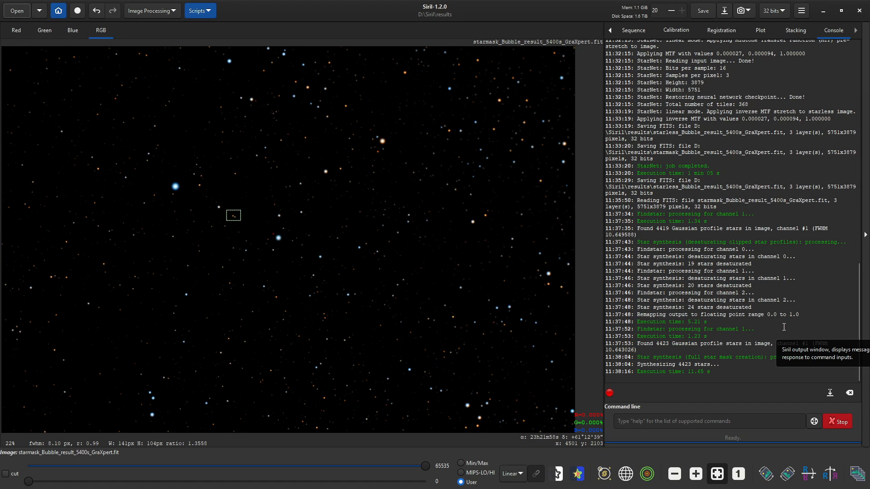
click(698, 12)
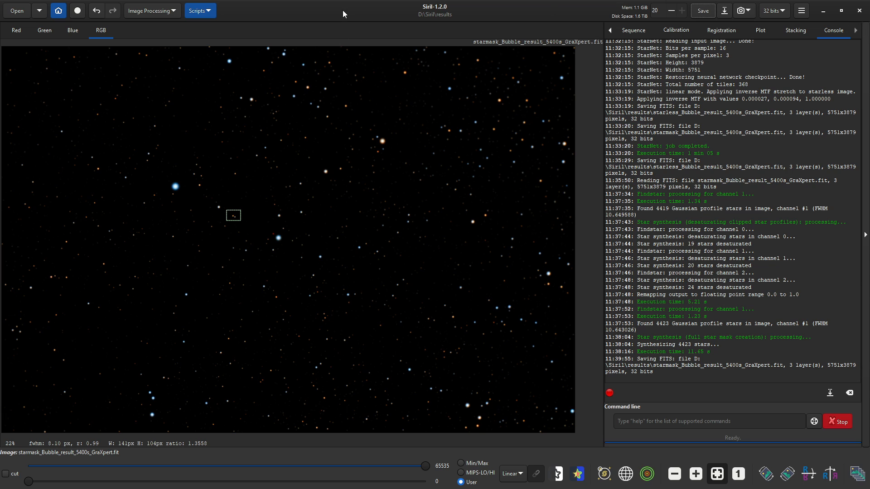
click(151, 11)
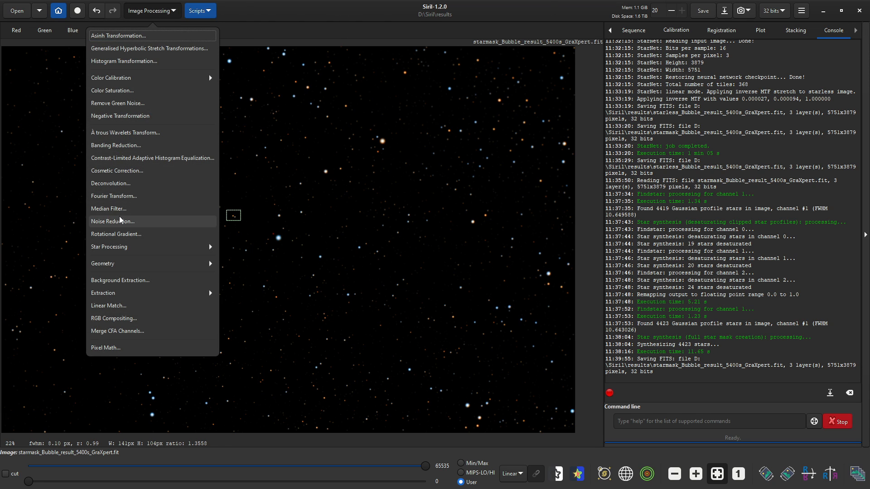
click(113, 249)
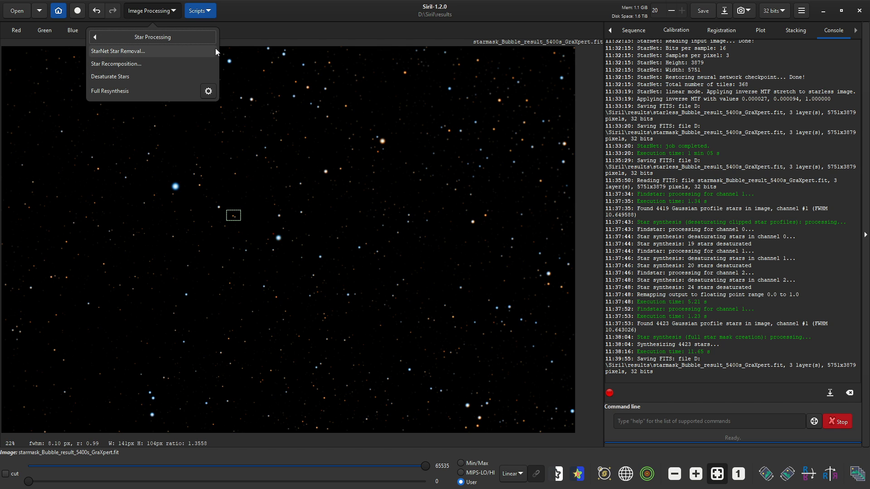
click(260, 30)
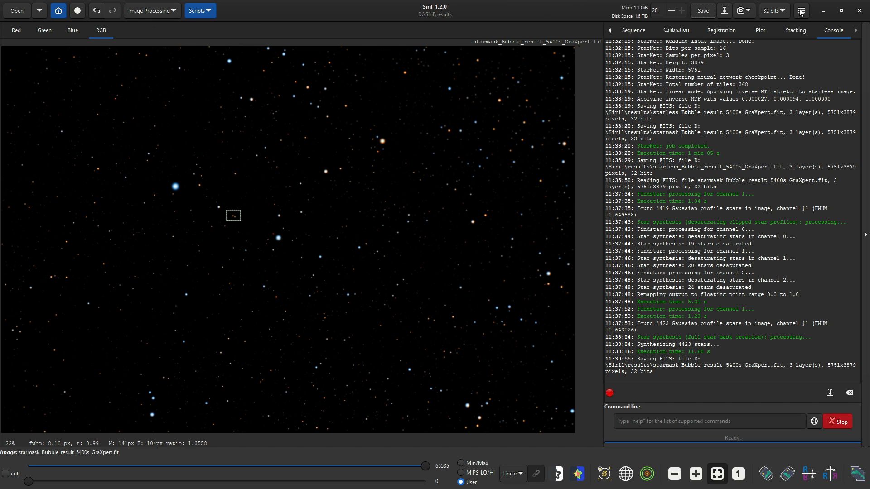
Leave Siril and launch Adobe Photoshop 2024
click(823, 13)
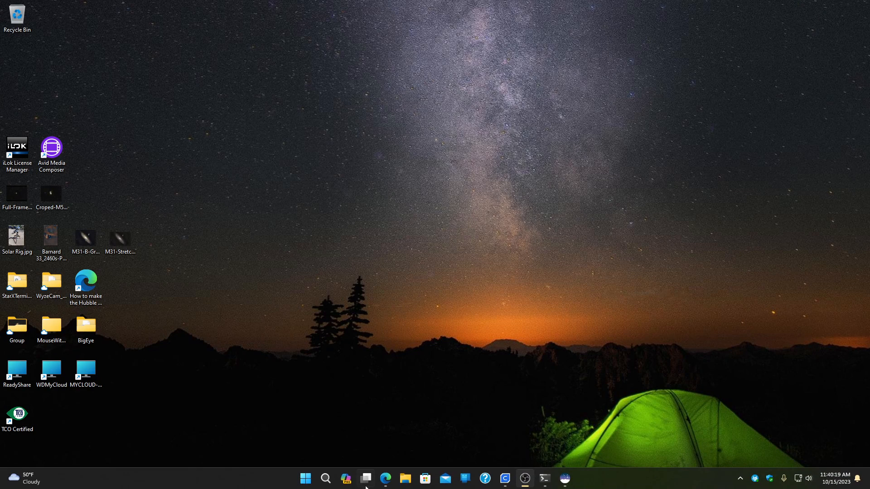
click(306, 478)
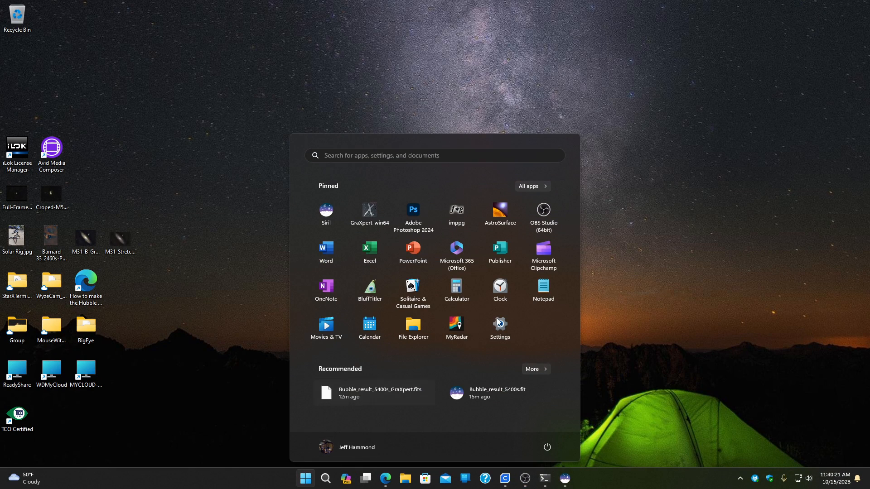
click(413, 213)
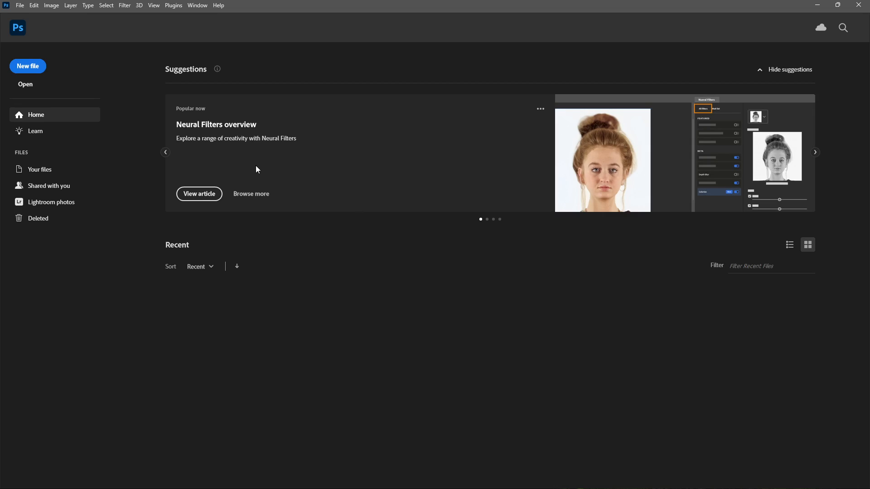
Try to open starless_Bubble_result_5400s_GraXpert.fit from the Siril results folder on the D: drive
click(31, 85)
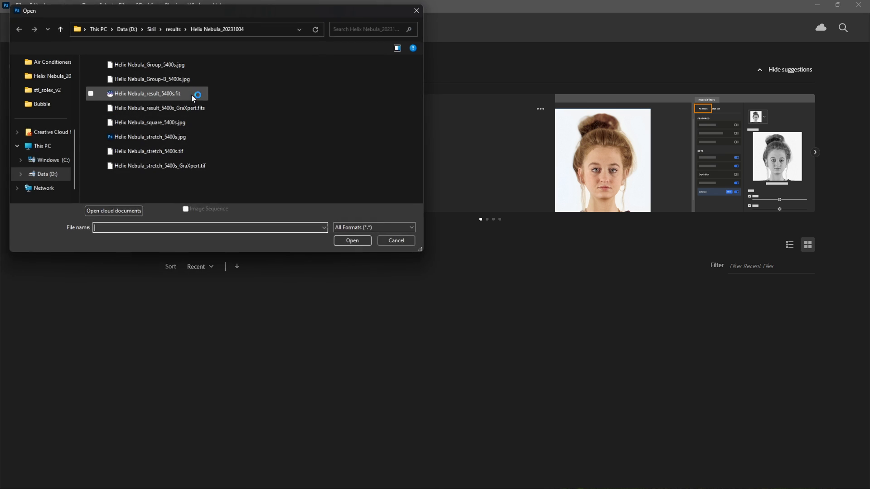
click(172, 27)
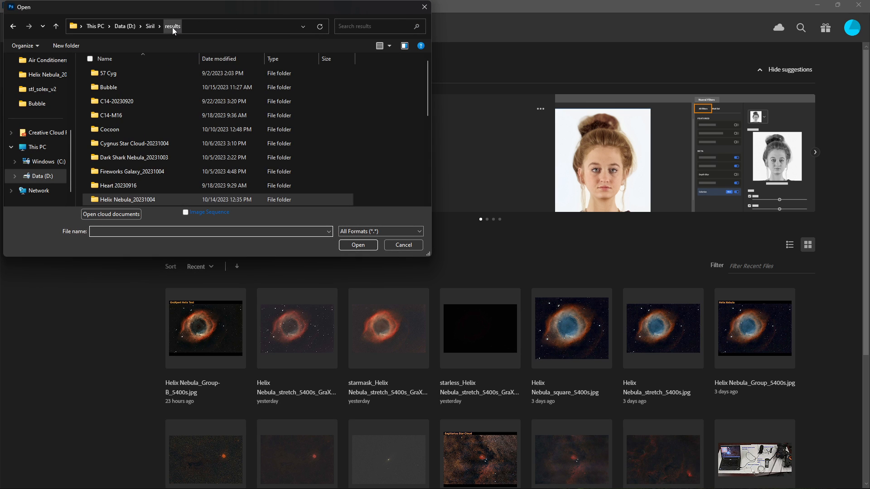
scroll(187, 77, down, 5)
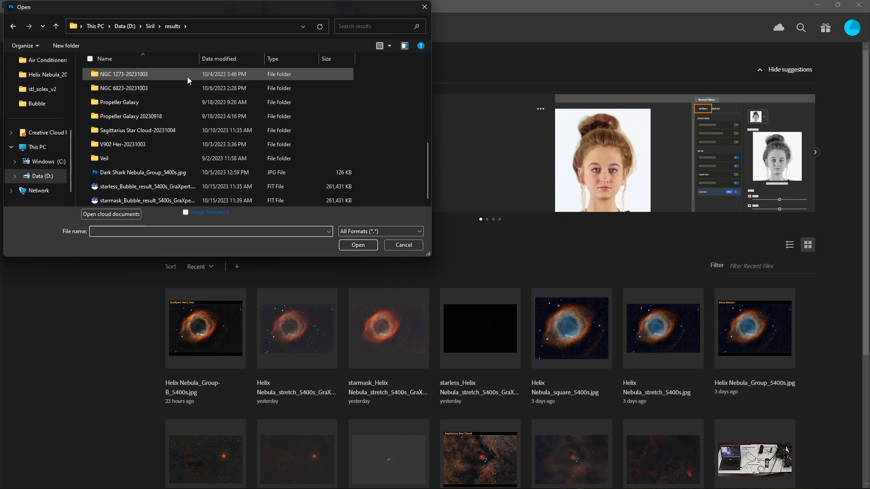
double_click(137, 186)
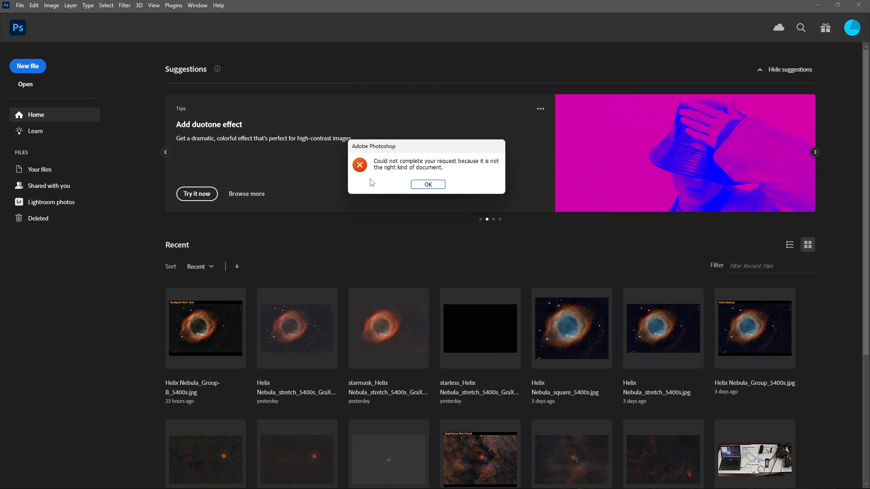
click(436, 185)
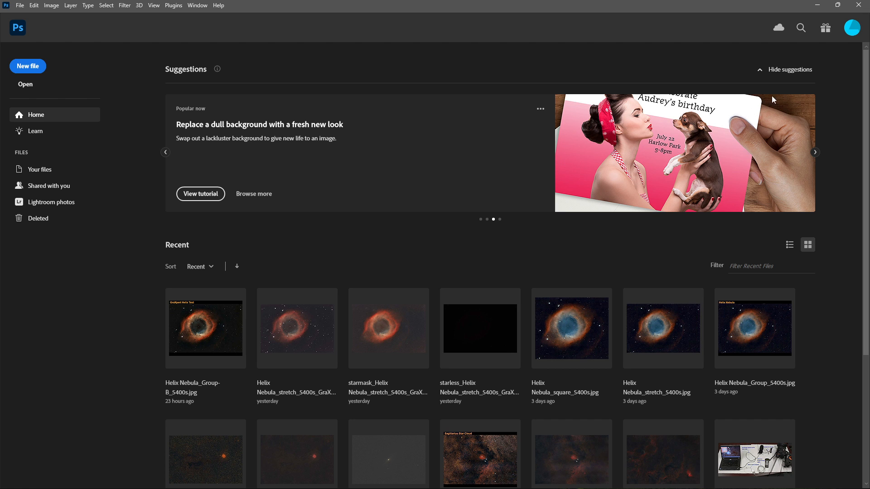
Switch back to Siril and export the star mask as a 16-bit unsigned integer TIFF named starmask_Bubble_stretch_5400s_GraXpert.tif
click(815, 5)
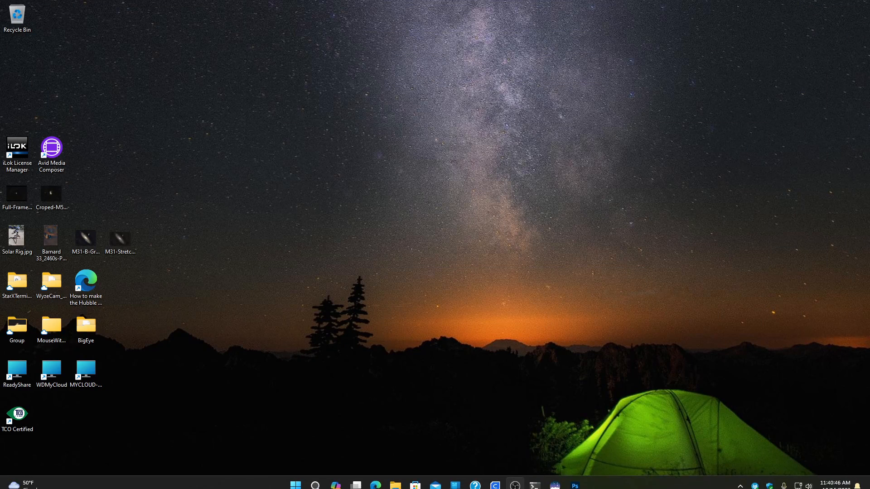
click(555, 478)
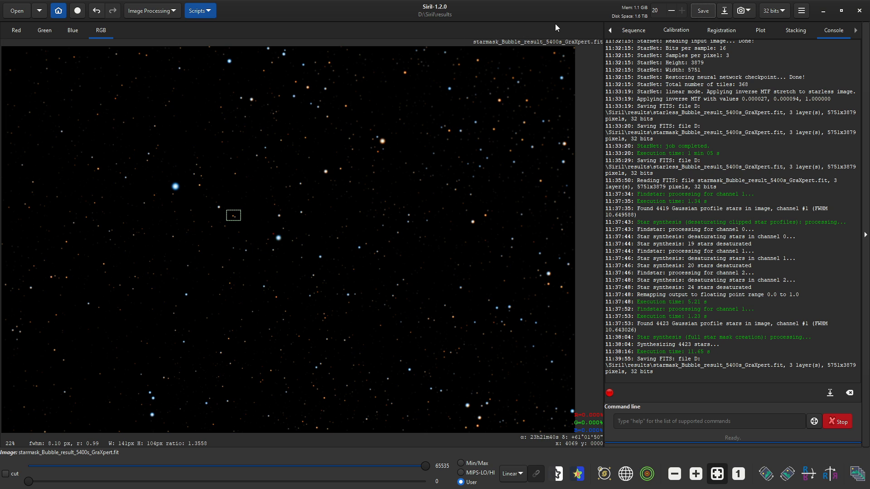
click(725, 11)
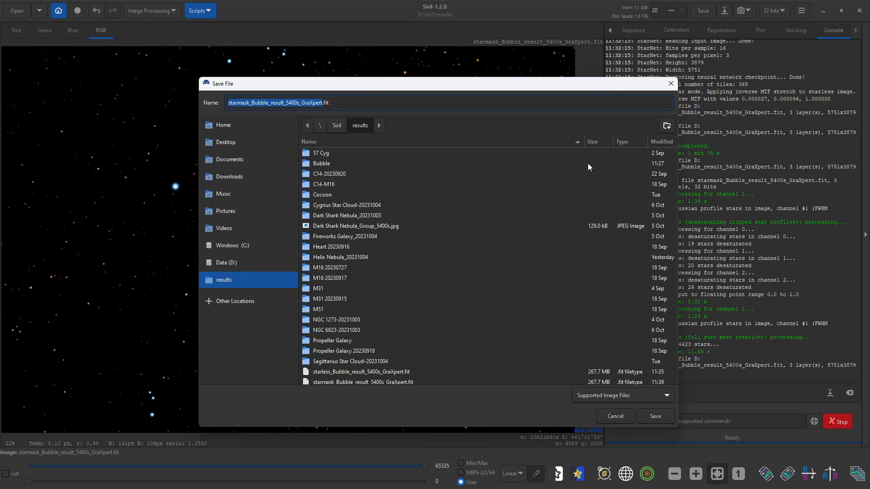
click(619, 396)
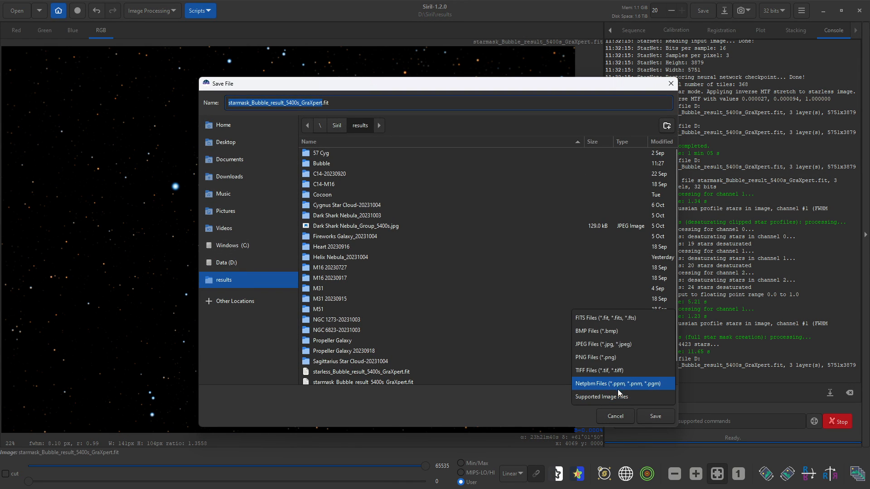
click(619, 371)
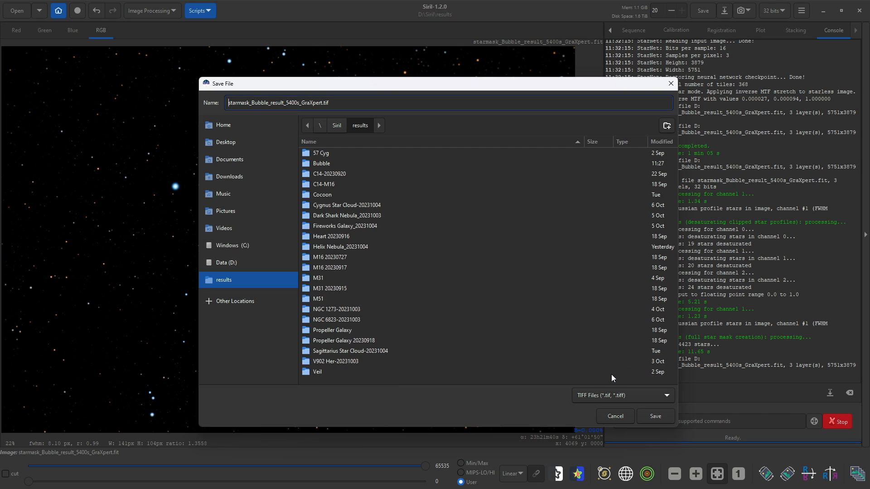
double_click(271, 103)
click(284, 104)
text(stretch)
key(Return)
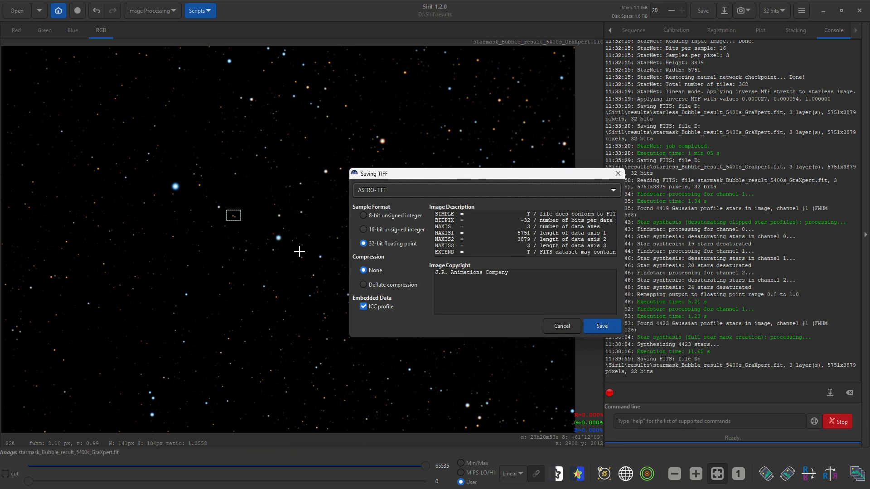
click(368, 230)
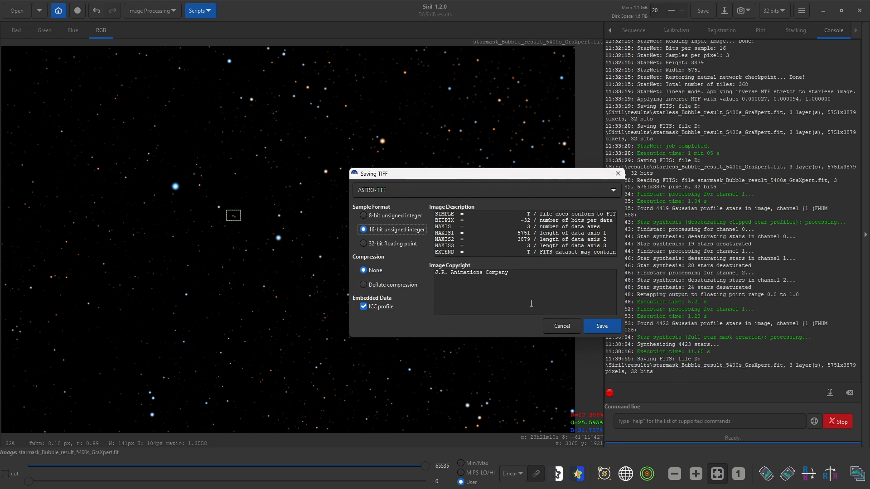
click(592, 328)
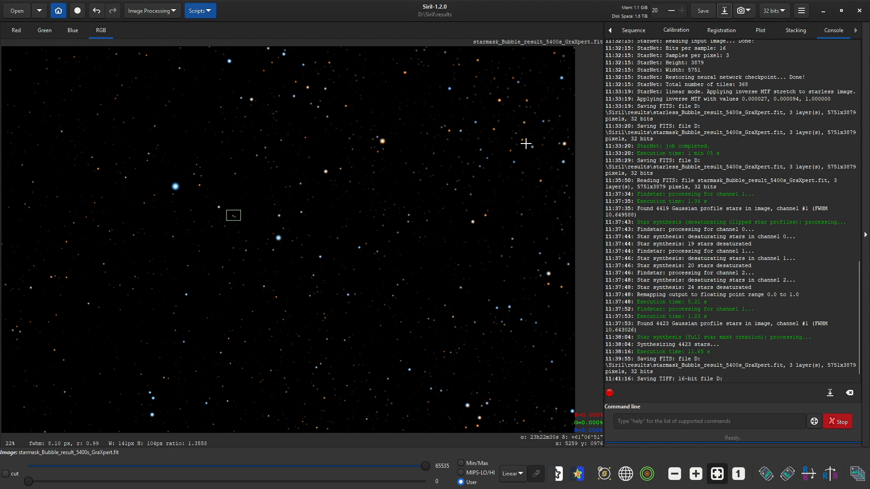
Open starless_Bubble_result_5400s_GraXpert.fit from the results folder
click(26, 17)
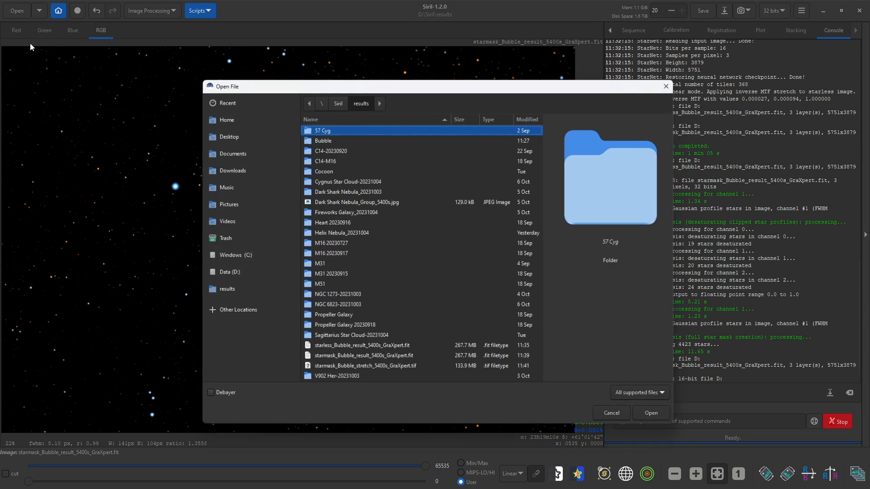
scroll(392, 252, down, 1)
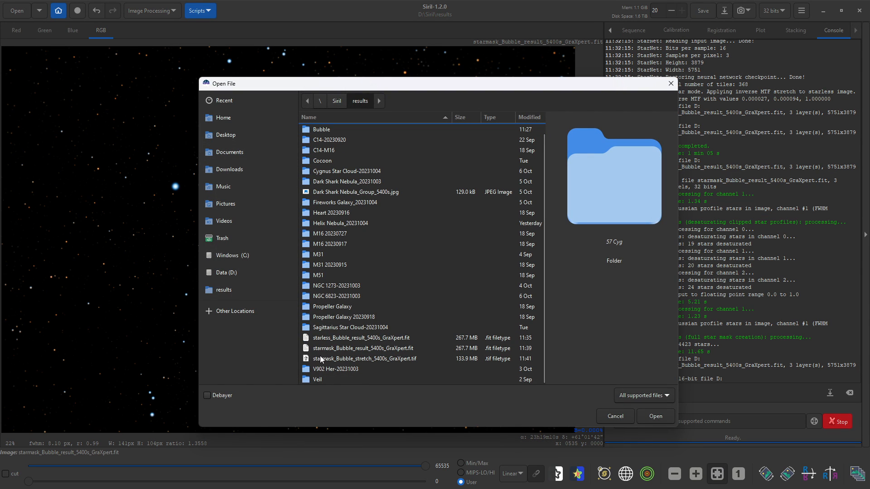
click(345, 338)
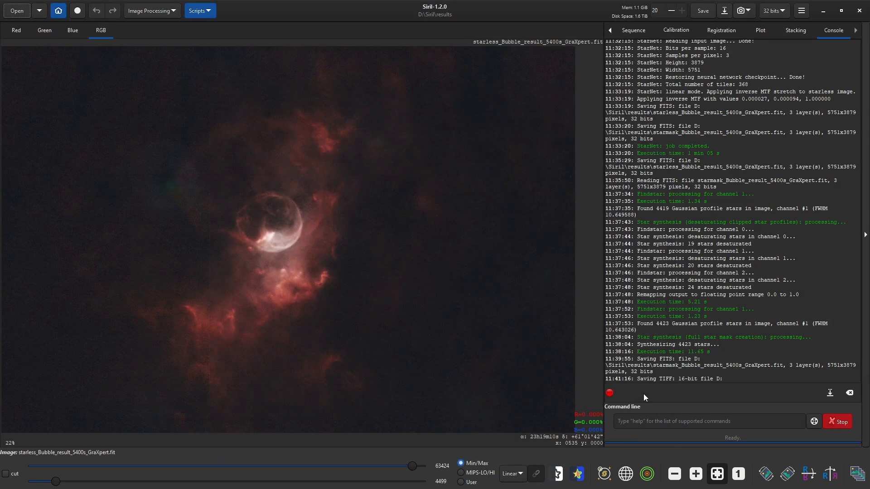
Export the starless image as a 16-bit unsigned integer TIFF named starless_Bubble_stretch_5400s_GraXpert.tif
click(725, 10)
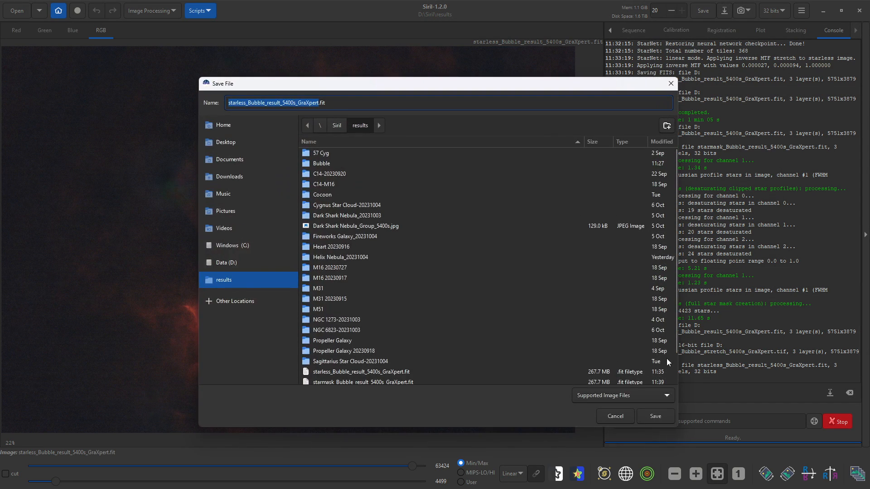
click(652, 397)
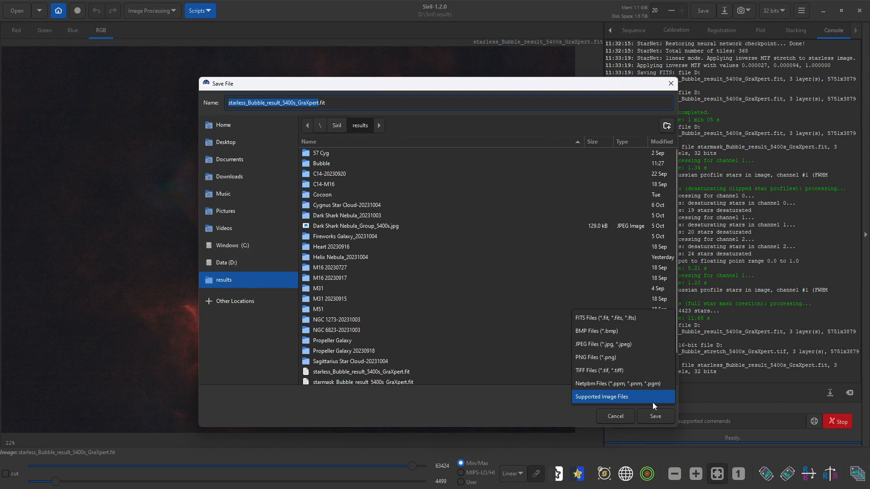
click(643, 369)
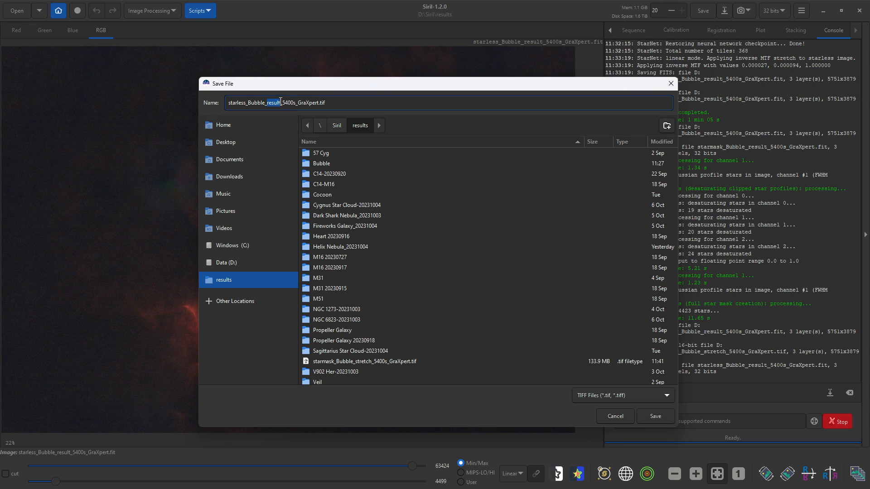
text(stretch)
key(Return)
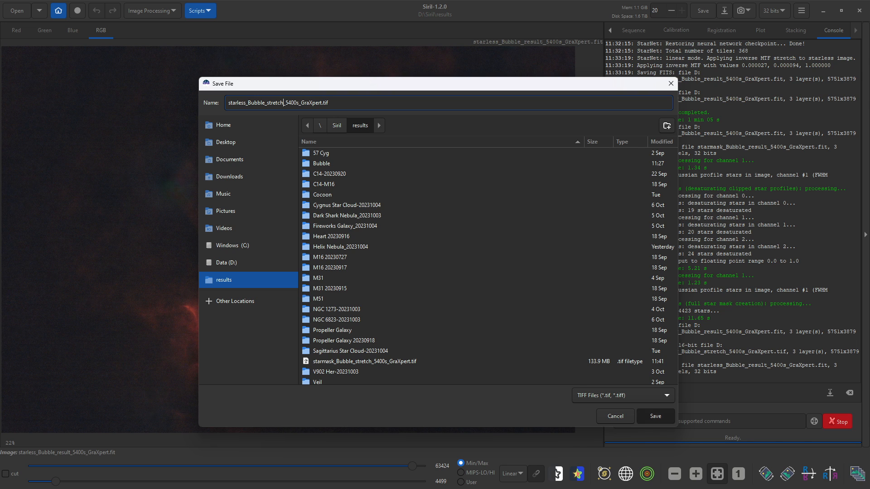
click(312, 227)
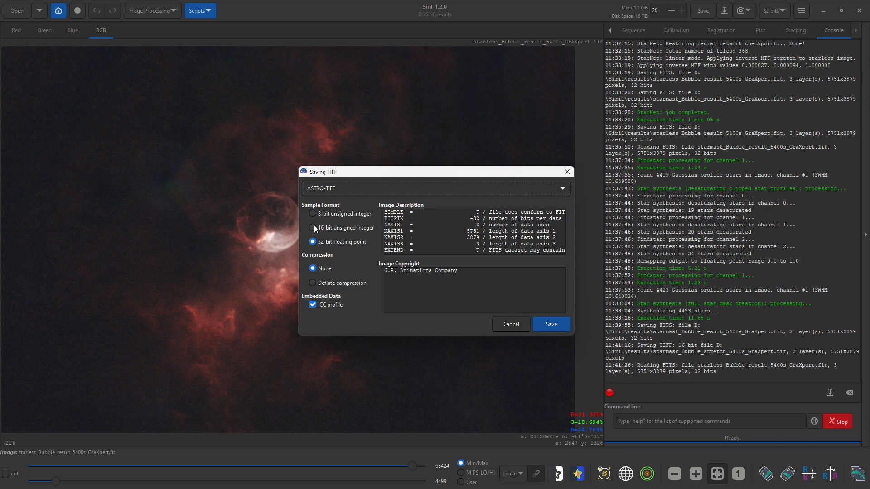
click(549, 327)
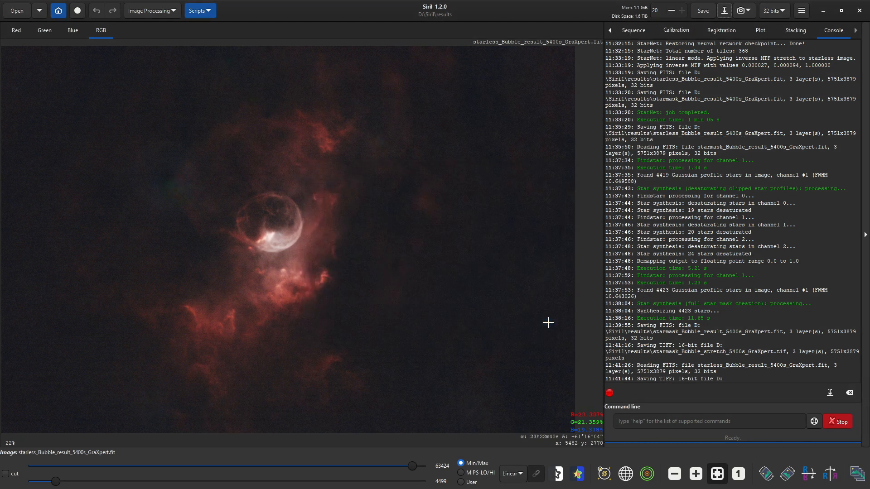
Switch to Photoshop and open starless_Bubble_stretch_5400s_GraXpert.tif from the Siril results folder
click(823, 12)
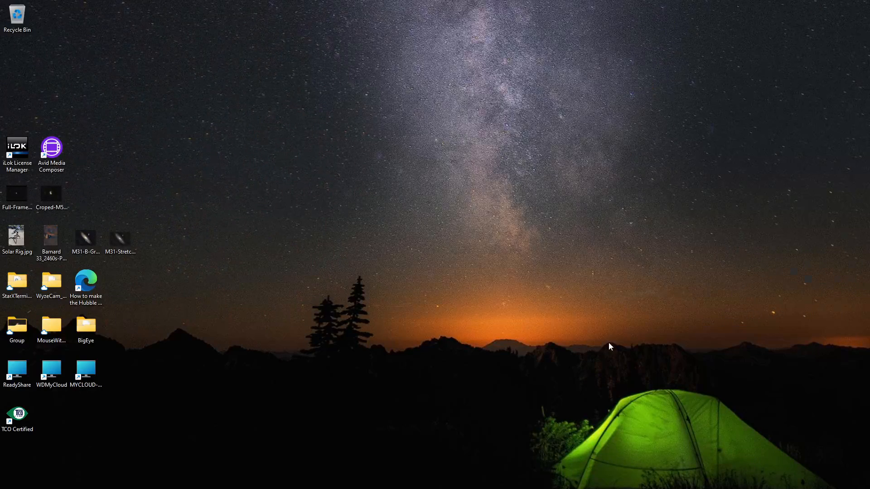
click(575, 480)
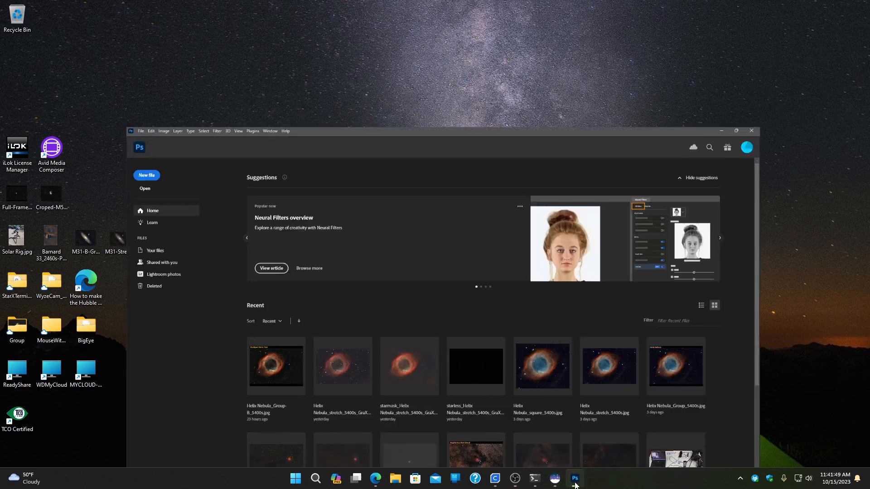
click(26, 85)
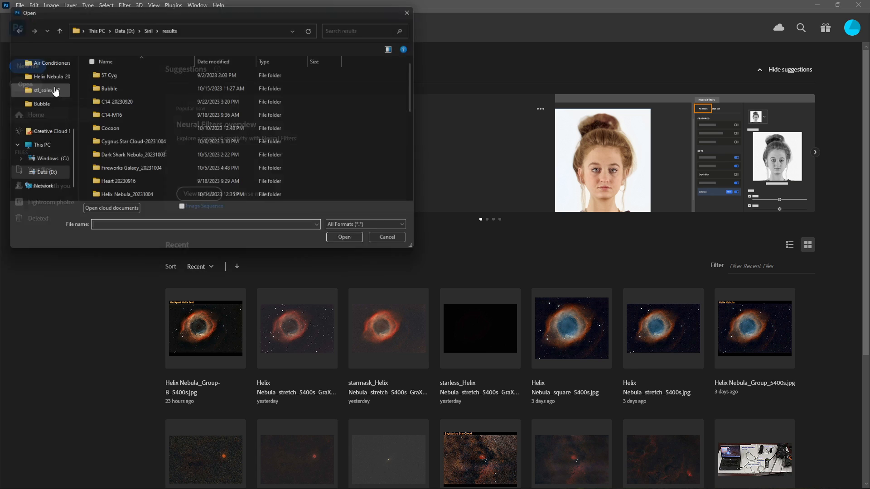
scroll(258, 125, down, 1)
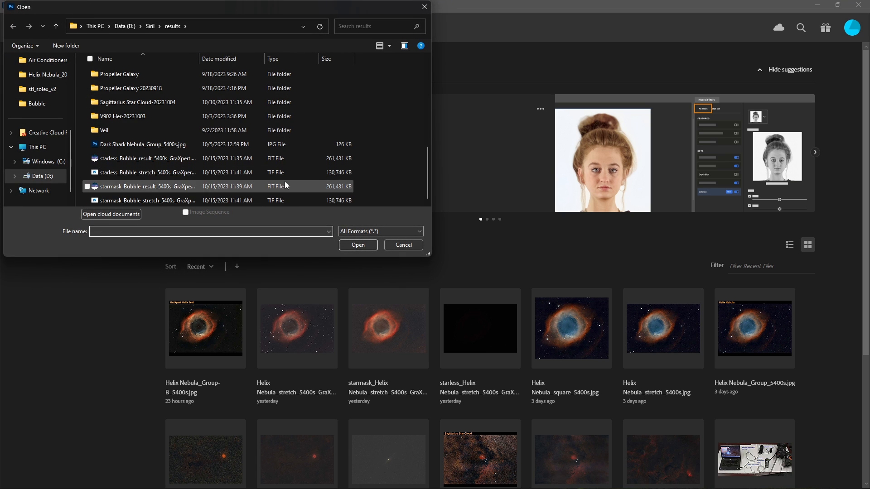
drag(202, 58, 235, 57)
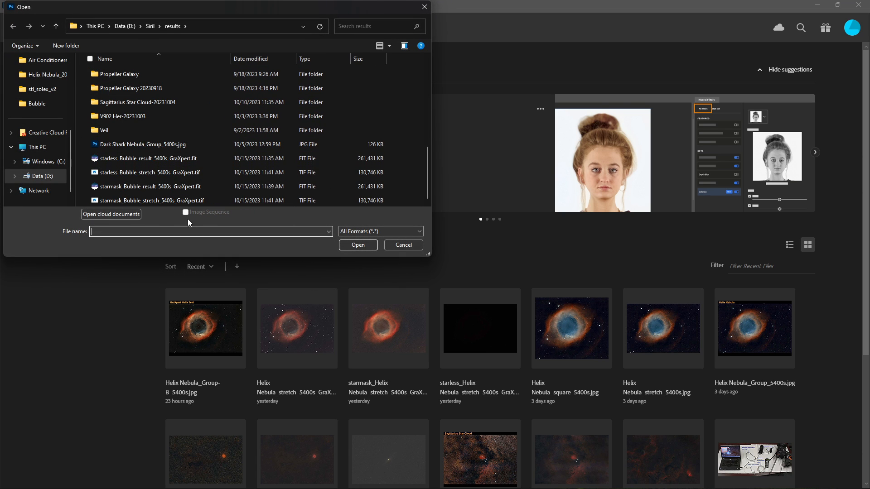
click(150, 173)
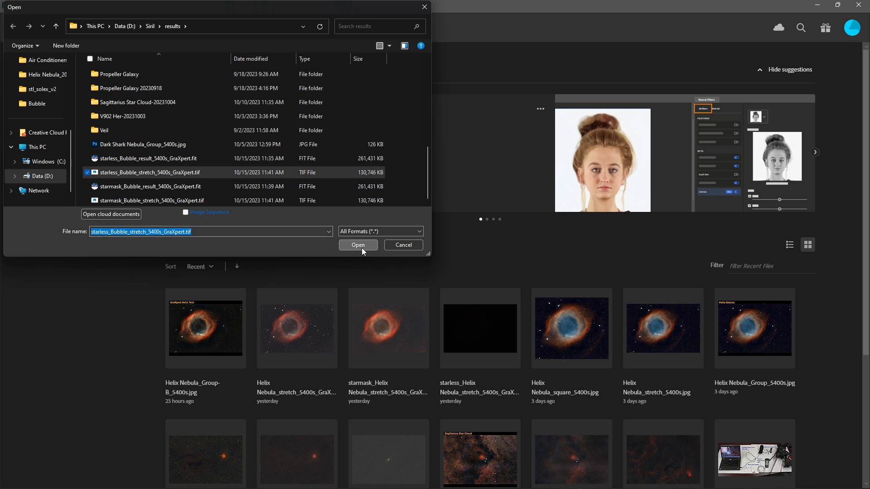
click(362, 247)
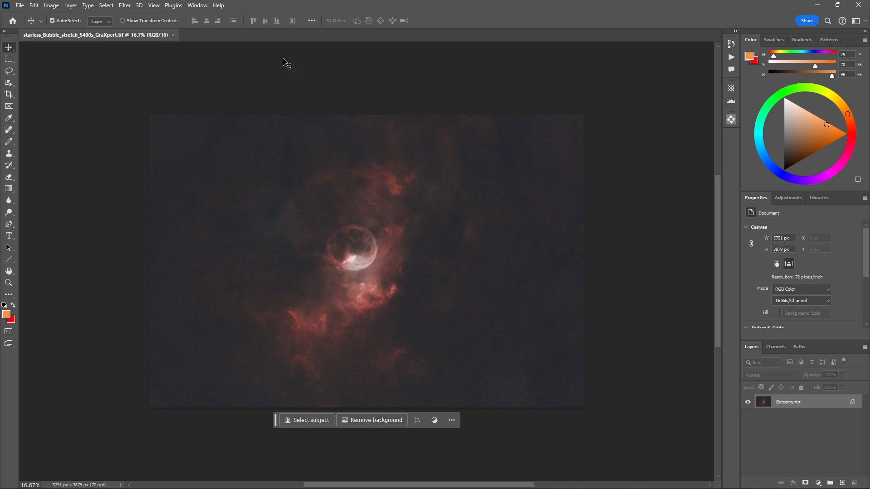
Apply the AstroFlat Pro filter to the starless image with its Initial Settings
click(109, 7)
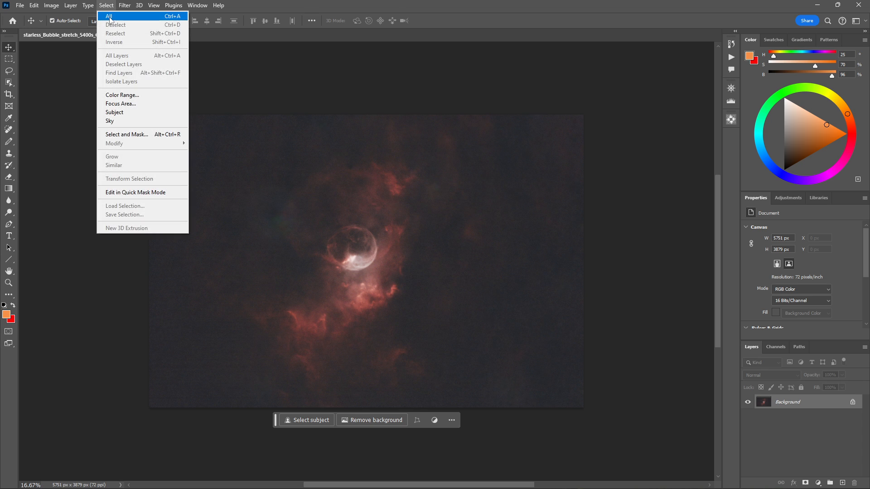
mouse_move(124, 6)
mouse_move(180, 223)
click(256, 221)
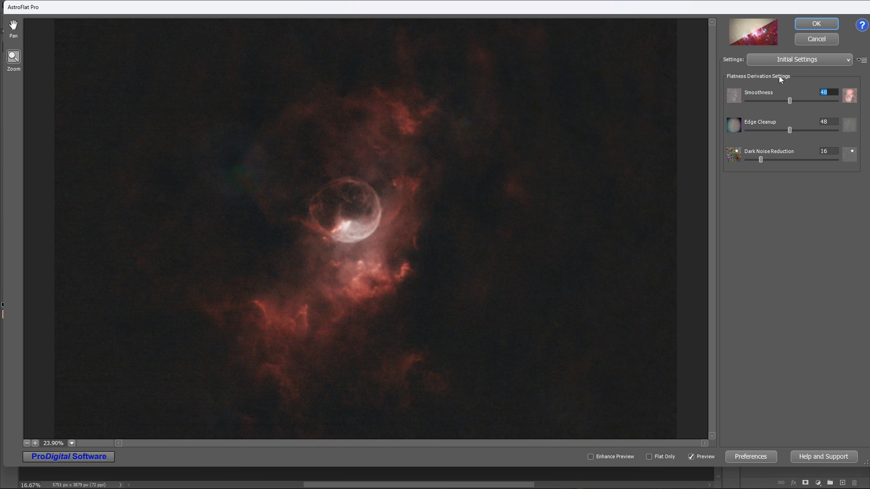
click(797, 23)
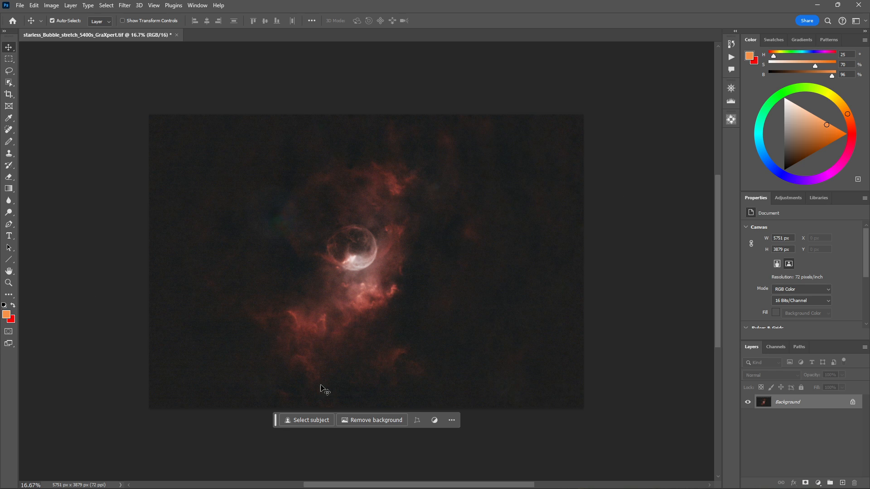
Denoise the starless image with RC-Astro NoiseXTerminator at 80% Denoise and 10 Detail
click(124, 6)
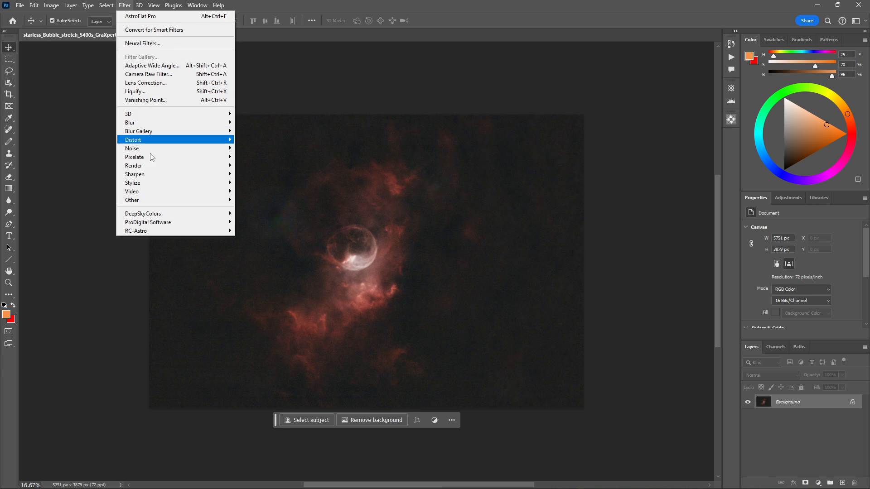
mouse_move(144, 225)
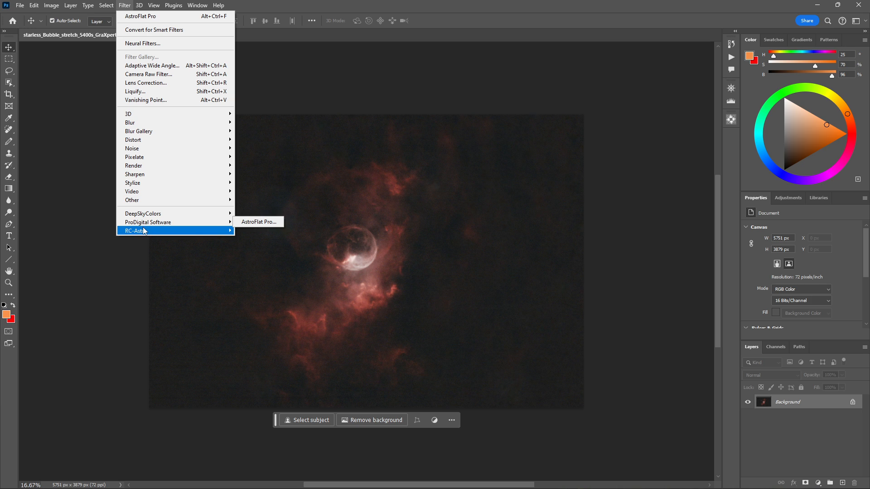
click(254, 240)
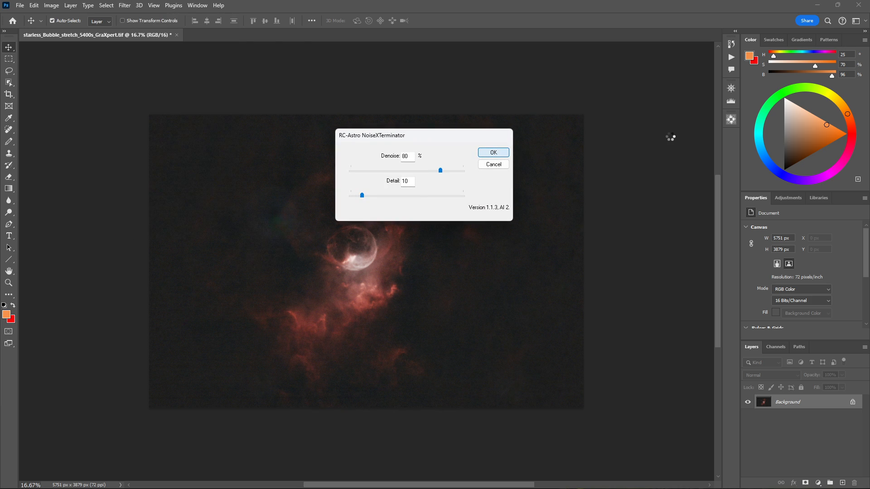
key(Return)
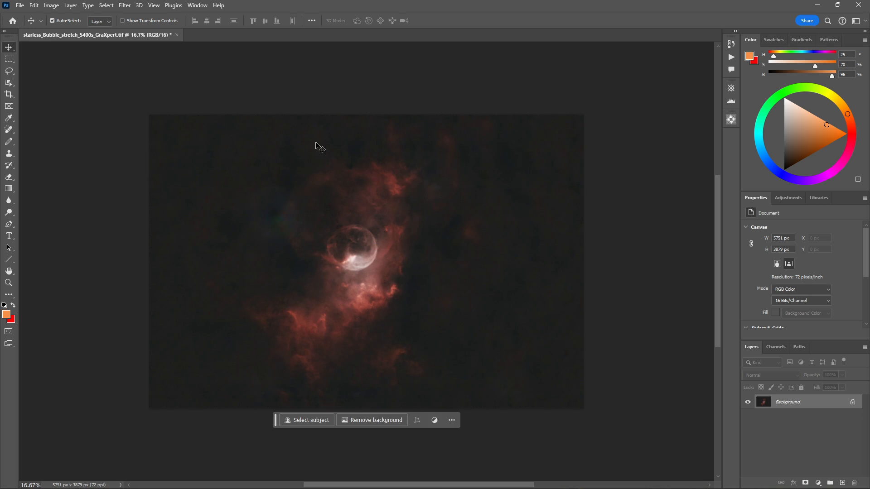
Start the Camera Raw Filter on the starless image and apply its Auto adjustments
click(129, 7)
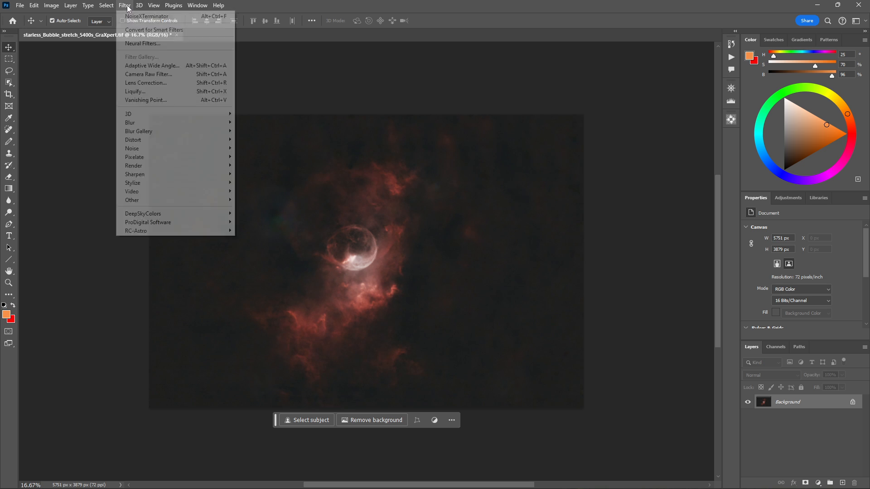
click(127, 75)
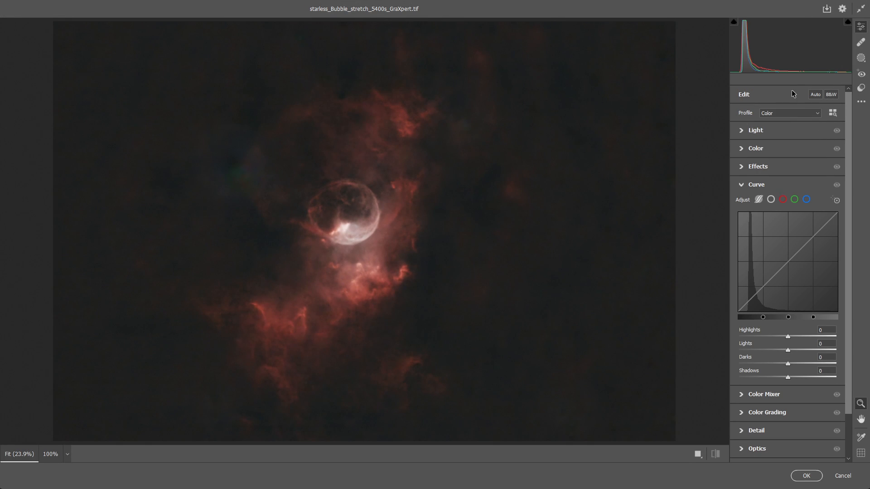
click(815, 94)
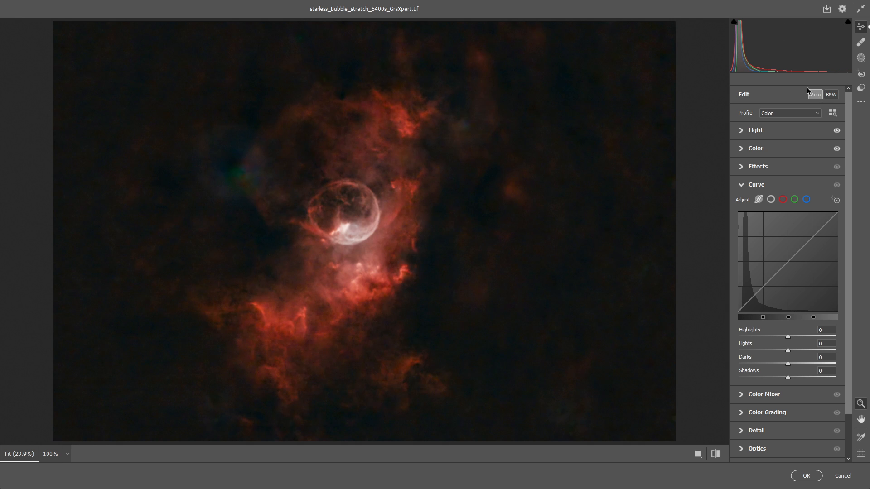
Fine-tune the Light settings to Exposure +0.90, Contrast +8, Highlights -56, Shadows +88, Whites -8 and Blacks -60
click(770, 129)
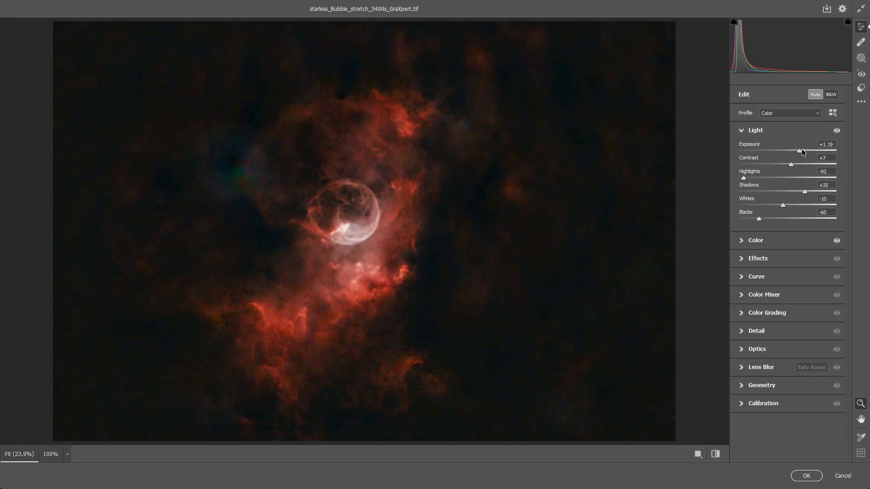
drag(799, 154, 796, 155)
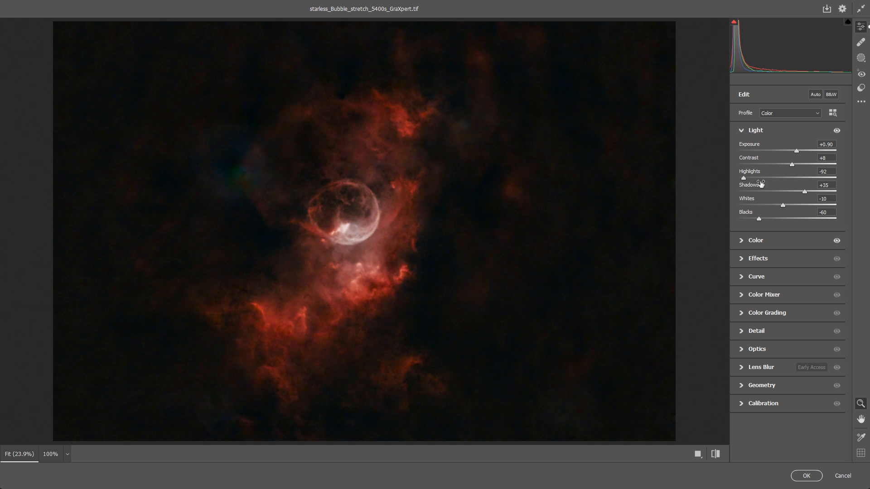
drag(747, 177, 770, 177)
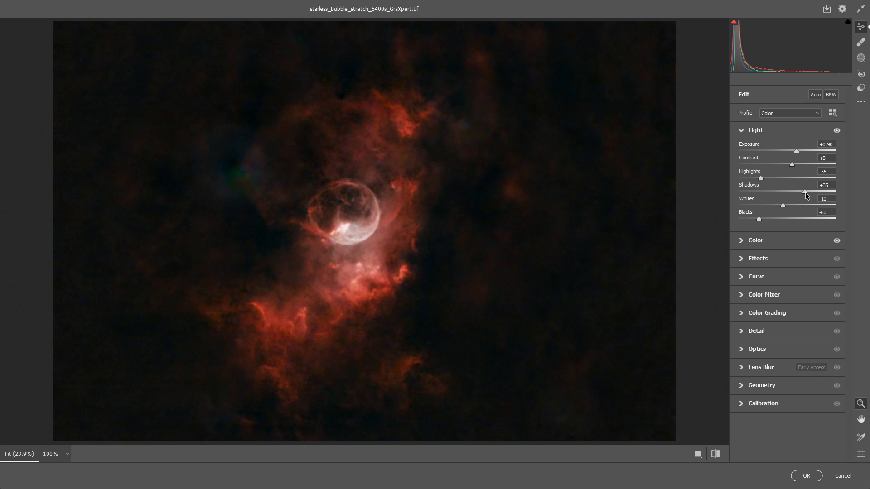
drag(804, 191, 836, 191)
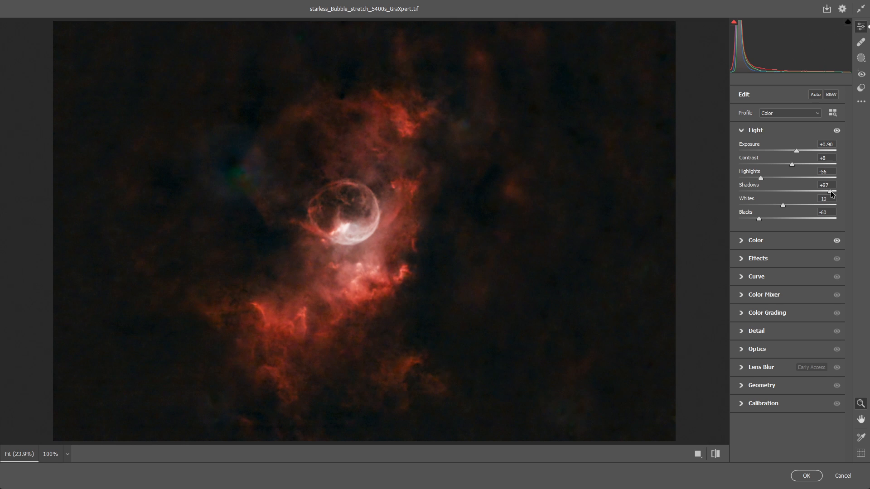
drag(830, 191, 832, 192)
mouse_move(783, 206)
mouse_down()
mouse_move(807, 203)
mouse_move(787, 203)
mouse_up()
drag(759, 219, 759, 220)
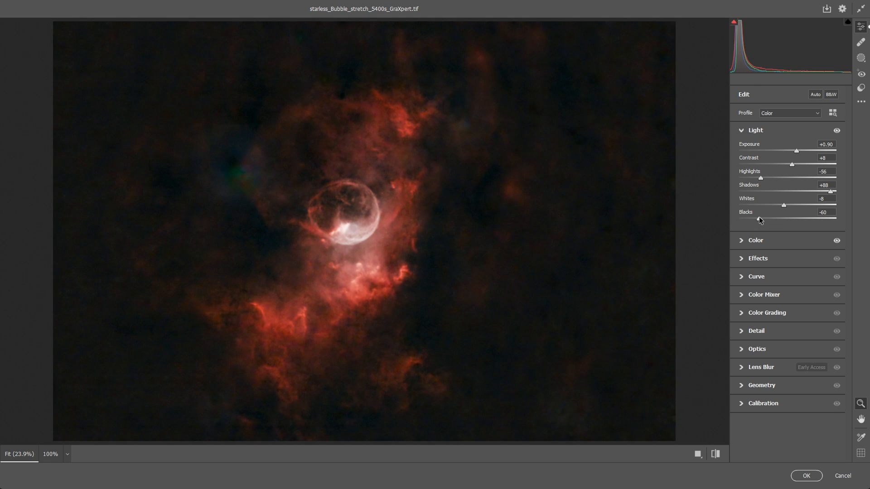
In the Camera Raw effects, set Texture to +16 and Clarity to about +23, and adjust Dehaze slightly
click(778, 264)
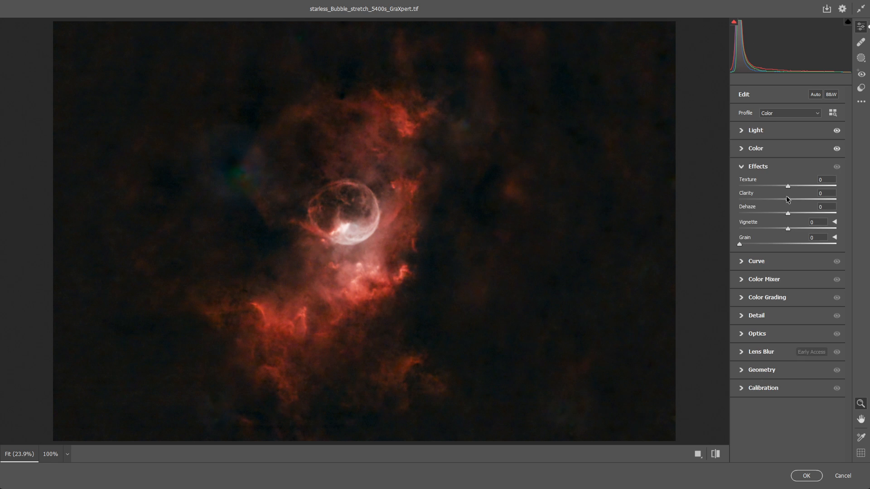
drag(789, 189, 792, 190)
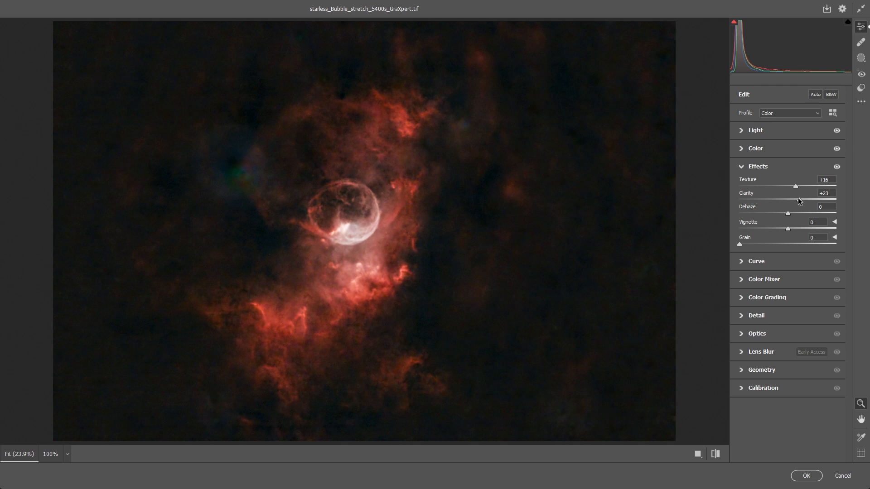
drag(799, 199, 800, 198)
drag(787, 213, 788, 216)
Set Sharpening, Noise Reduction and Color Noise Reduction to 32 each and apply the Camera Raw edits
click(780, 262)
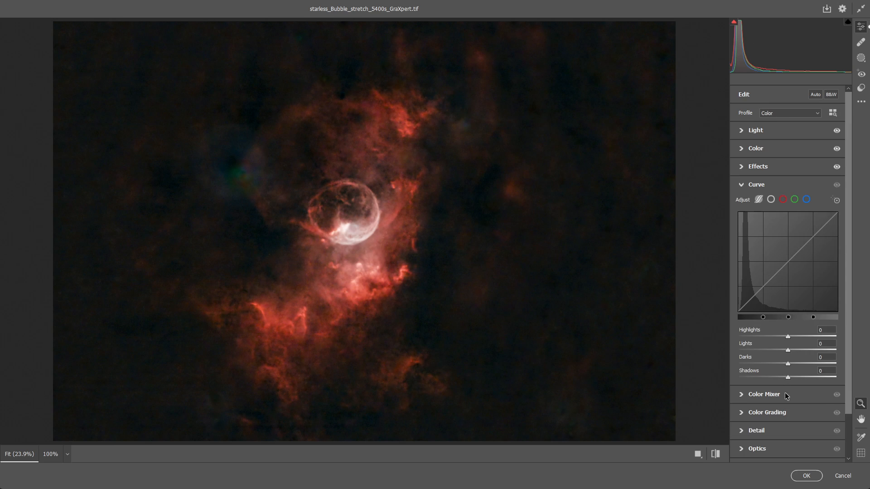
click(784, 432)
drag(739, 262, 761, 261)
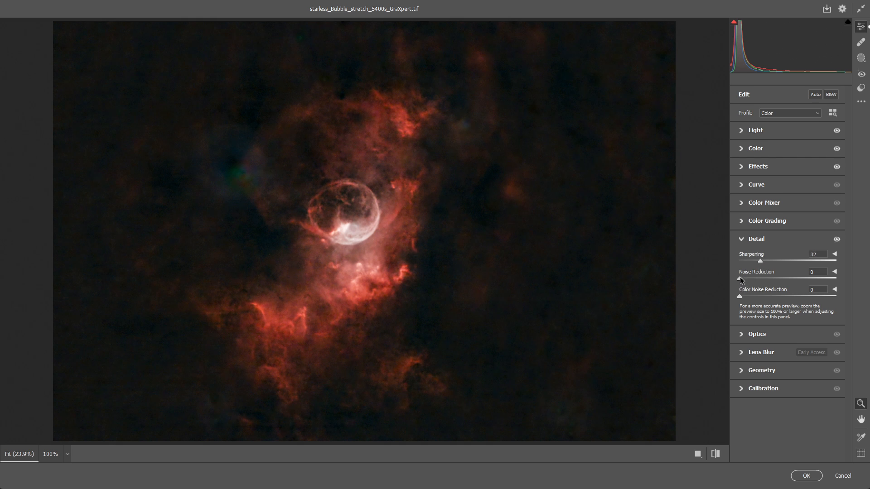
drag(740, 279, 770, 271)
drag(739, 296, 768, 293)
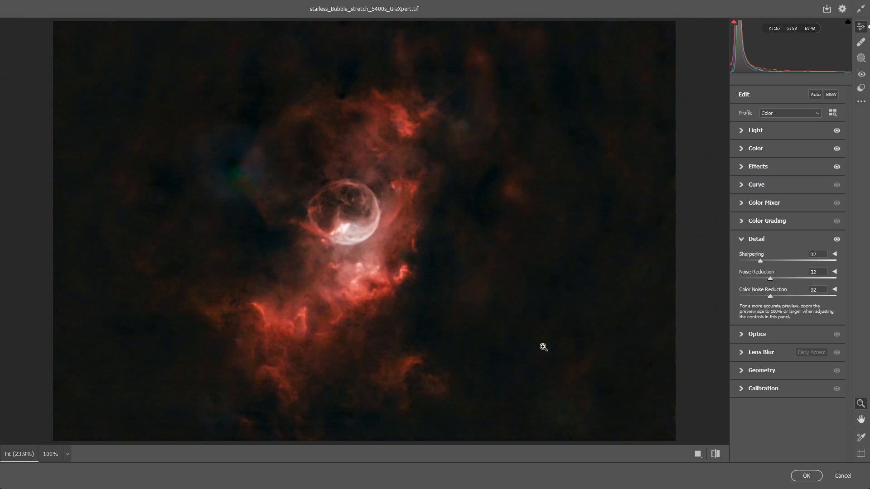
click(811, 477)
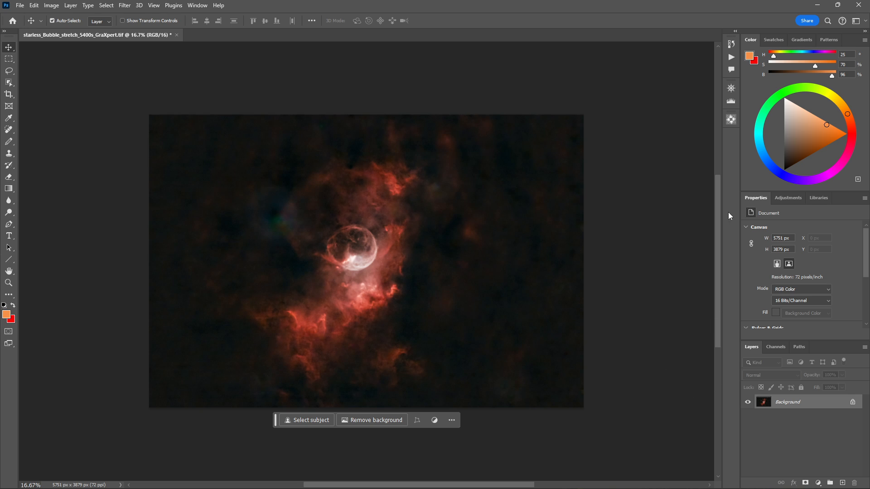
Sharpen the image with APF-R at radius 1.2 and the Fine factor, choosing result 7
click(734, 122)
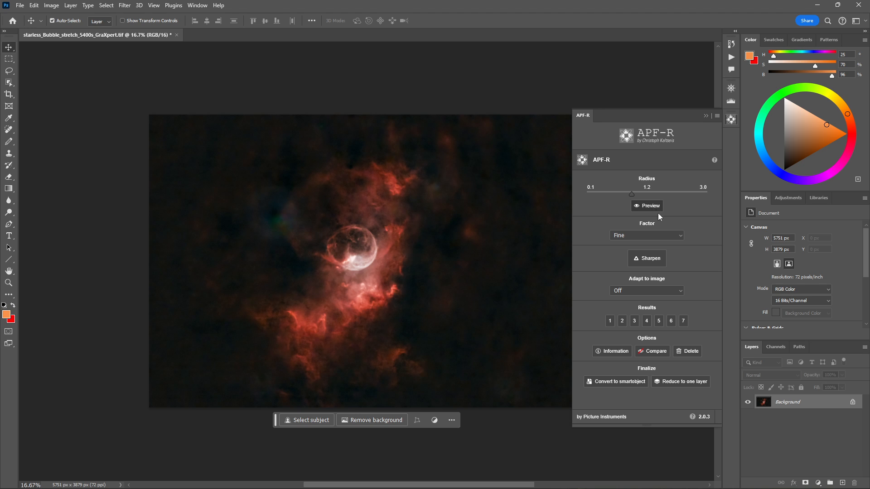
click(647, 259)
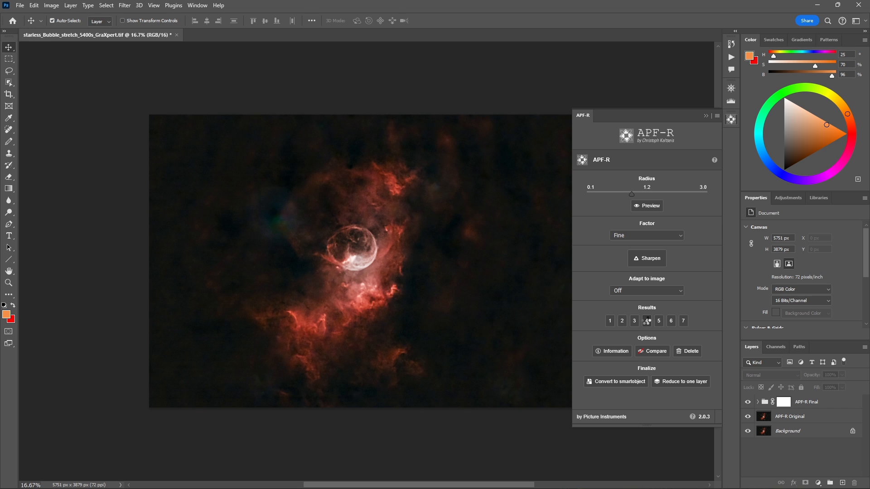
click(673, 321)
click(684, 321)
click(704, 115)
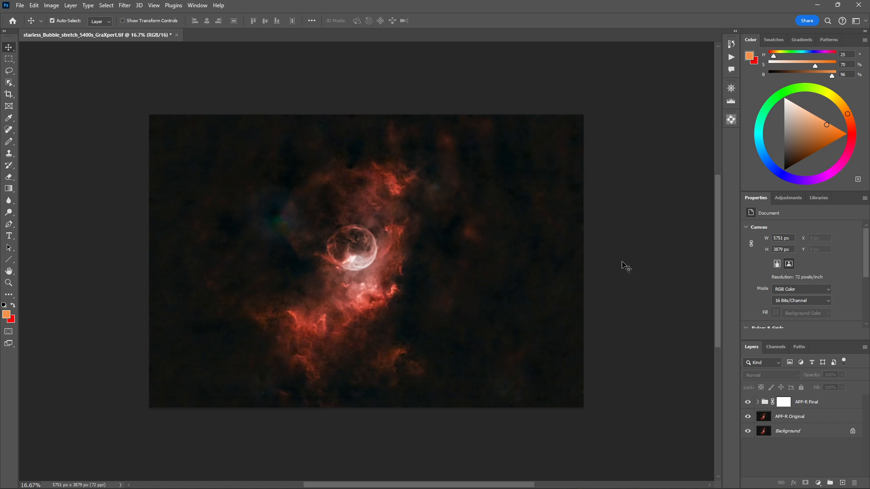
Switch to File Explorer, open the D:\Siril\results folder and widen the name column to show the full file names
key(alt+Tab)
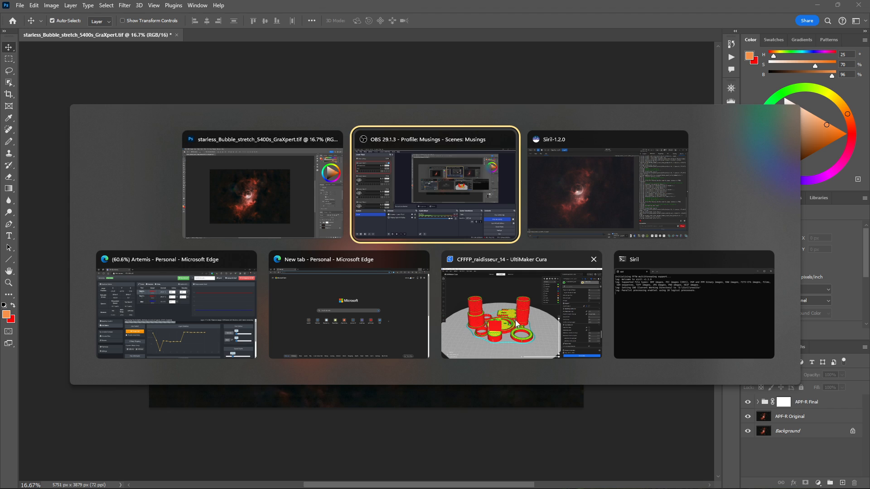
key(Escape)
click(392, 481)
click(583, 165)
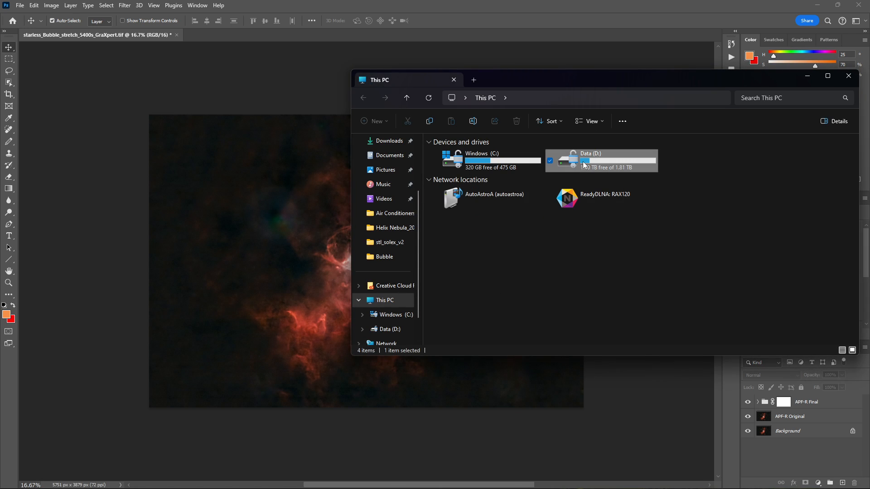
double_click(584, 165)
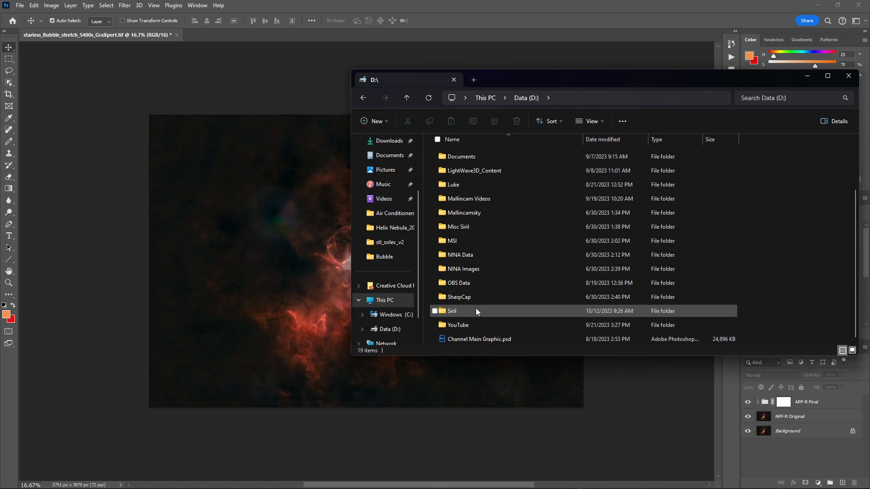
double_click(476, 310)
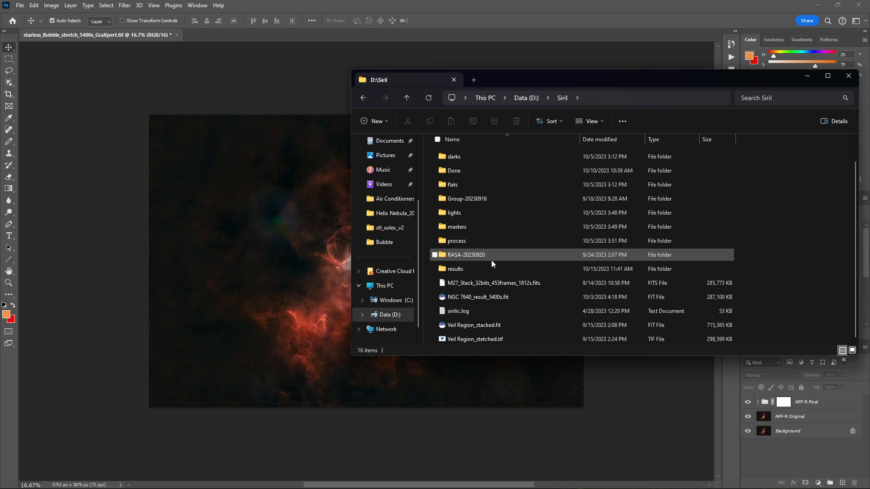
double_click(466, 267)
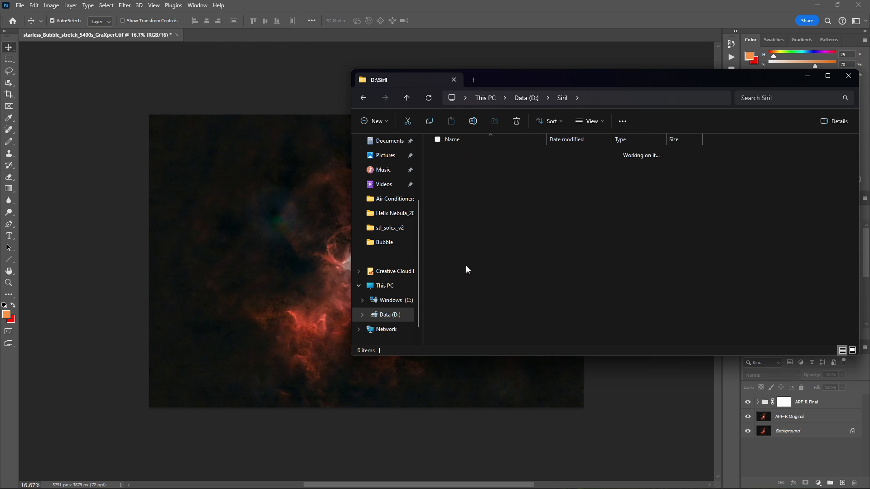
scroll(484, 269, down, 5)
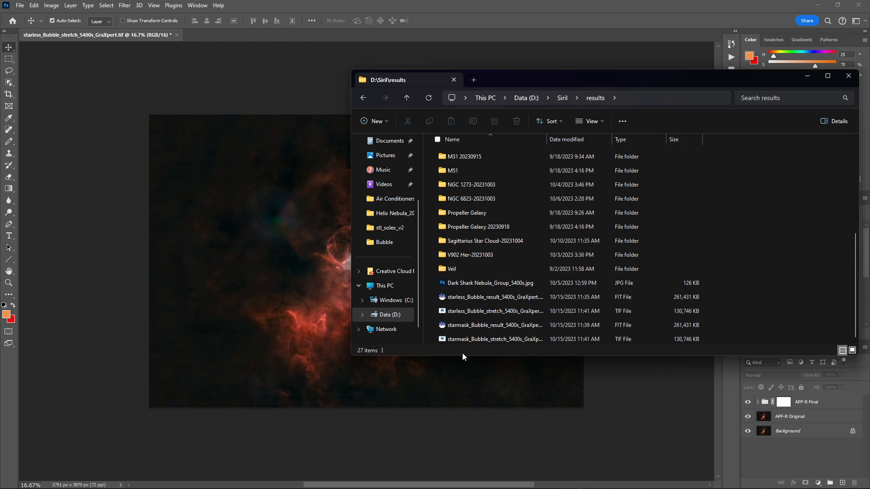
double_click(546, 139)
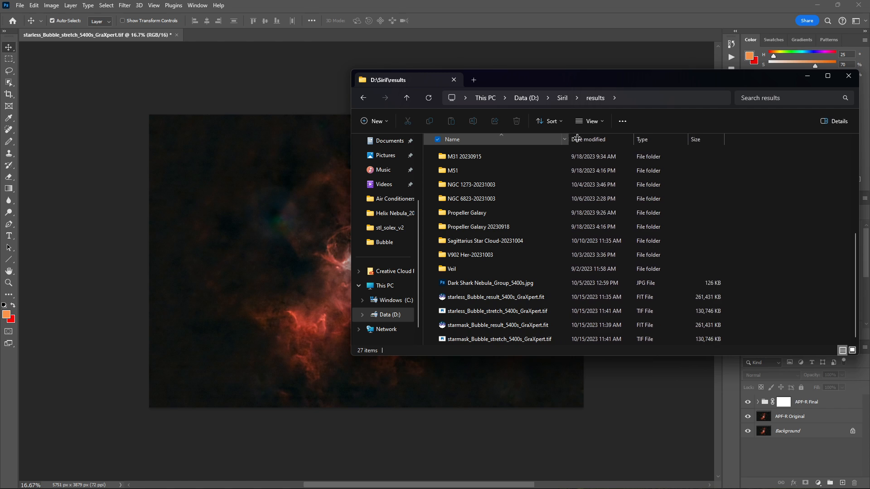
drag(575, 138, 577, 138)
Place starmask_Bubble_stretch_5400s_GraXpert.tif as a layer above the starless image and set its blend mode to Screen
drag(450, 342, 281, 308)
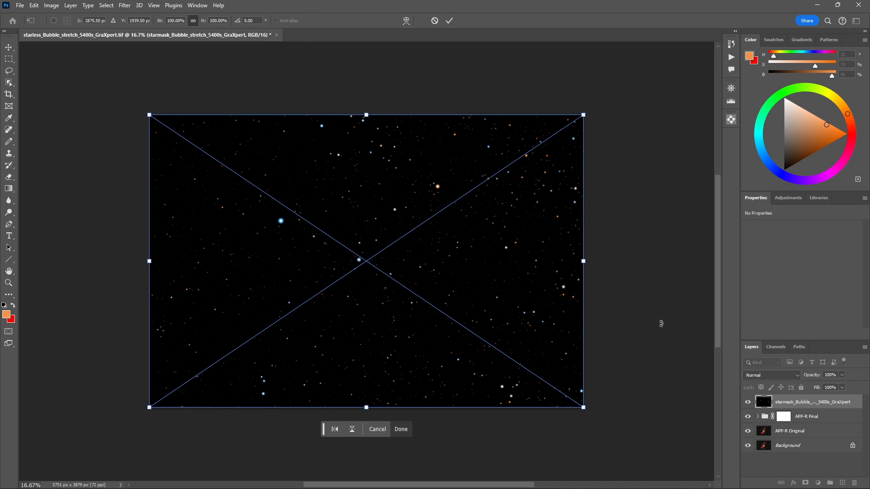
key(Return)
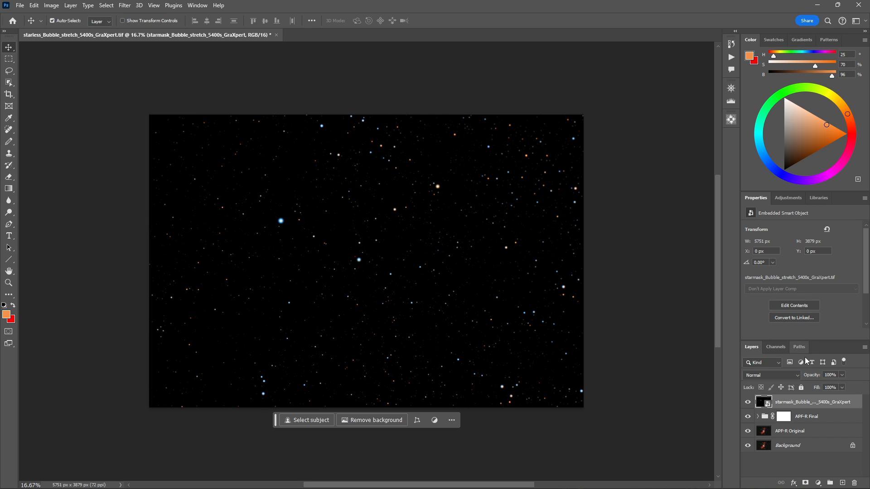
click(799, 376)
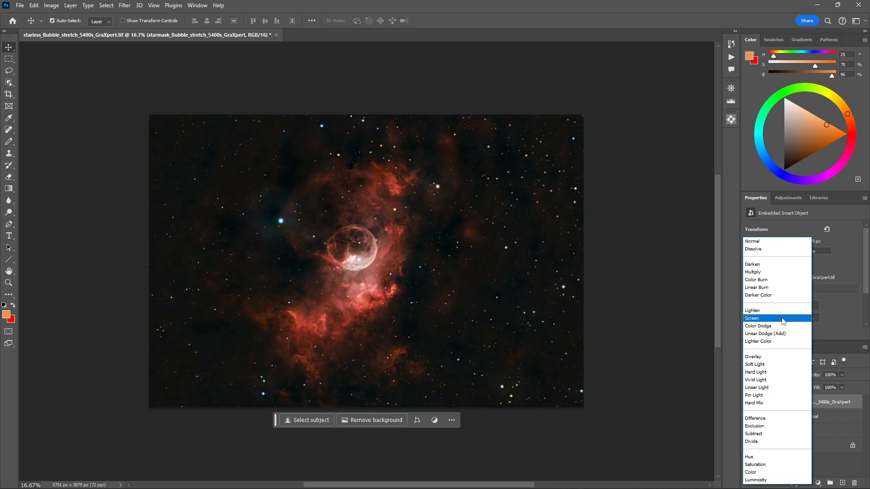
click(783, 320)
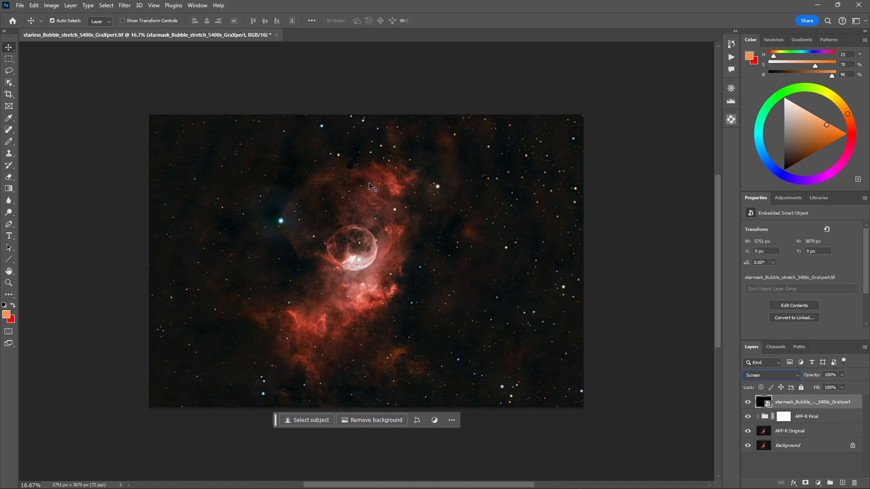
Open Bubble_result_5400s_Group.jpg from the Bubble folder in D:\Siril\results as a separate document
click(19, 5)
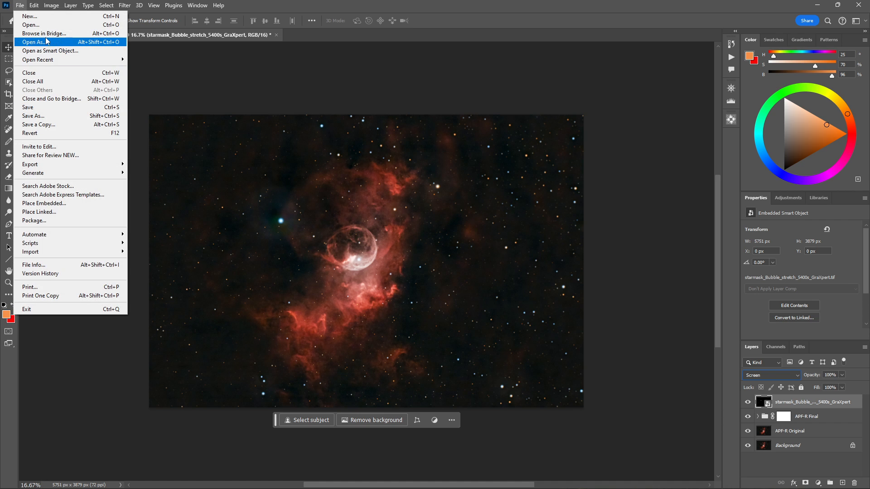
click(31, 25)
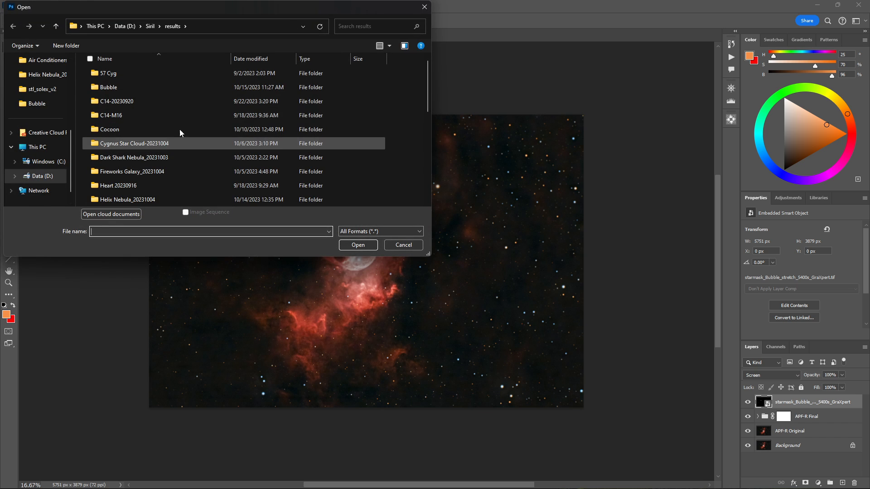
double_click(129, 87)
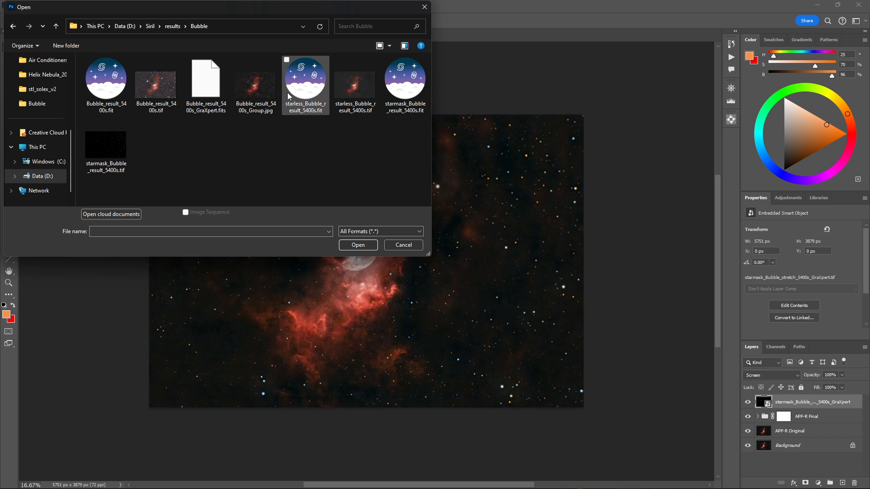
double_click(256, 91)
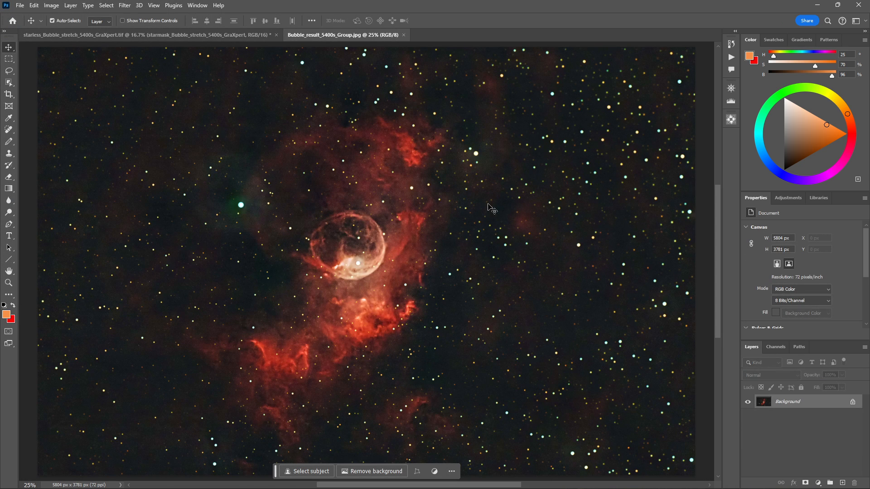
Return to the starless_Bubble_stretch_5400s_GraXpert.tif composite and fit it on screen to match the earlier image's view
click(186, 37)
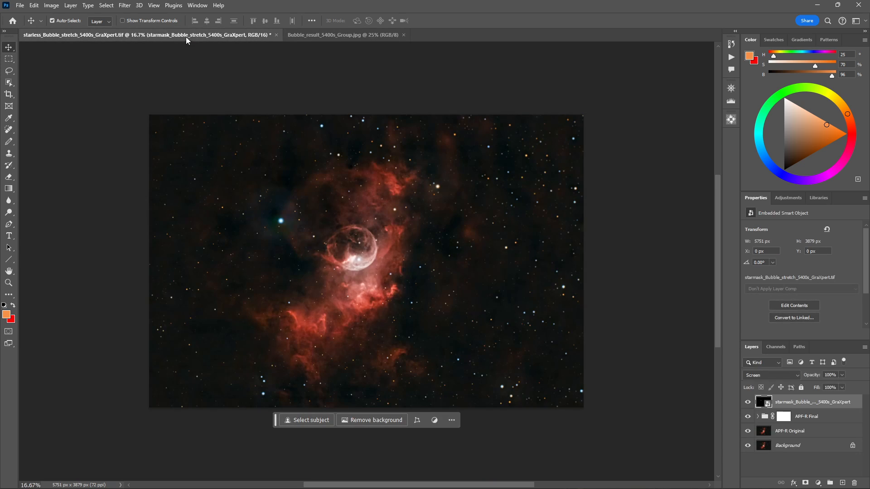
click(153, 6)
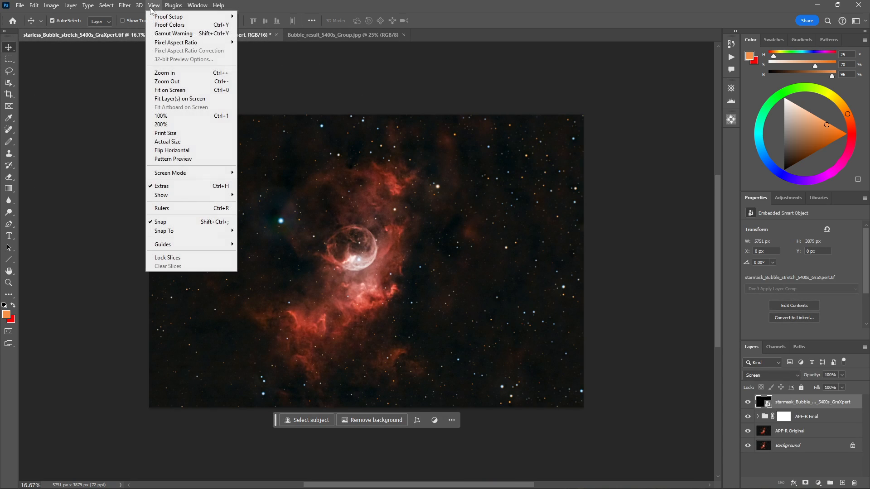
click(174, 134)
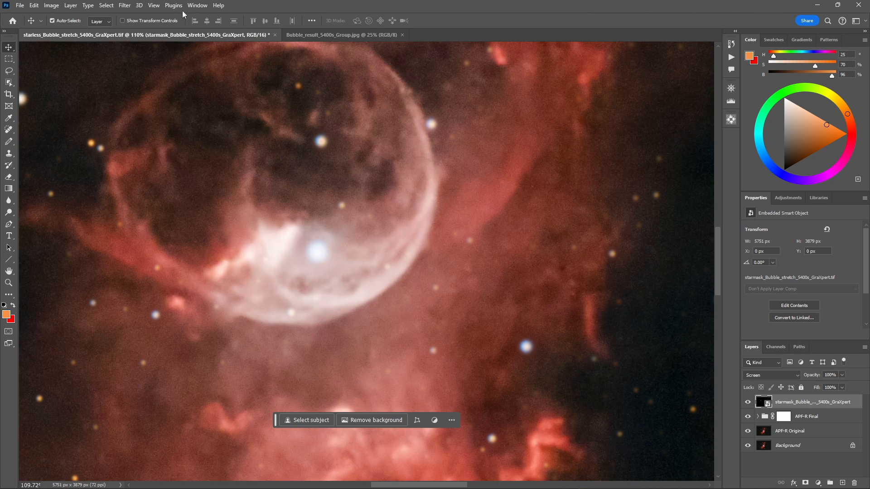
click(153, 5)
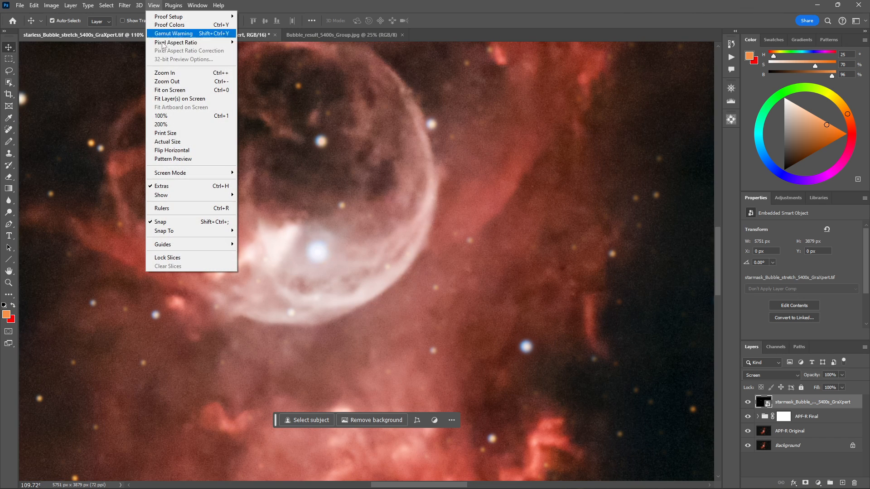
click(168, 91)
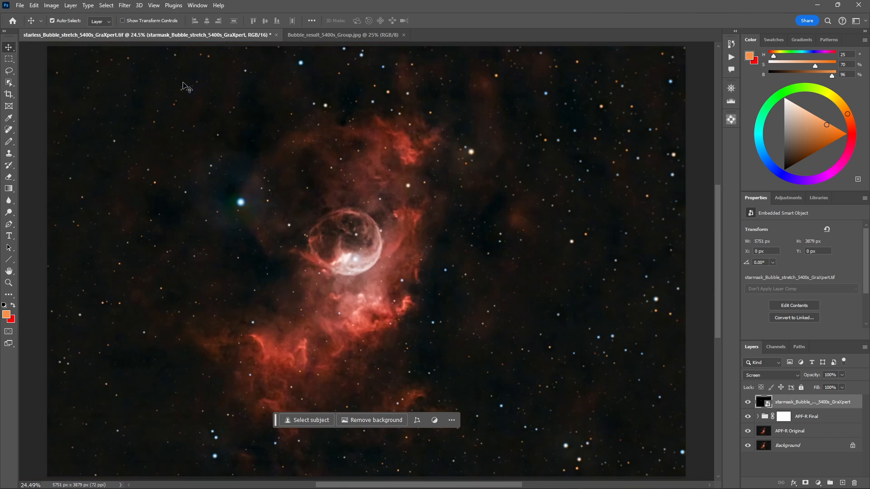
Compare the new composite with Bubble_result_5400s_Group.jpg by alternating between the two documents, ending on the composite
click(327, 34)
click(173, 36)
click(355, 38)
click(179, 35)
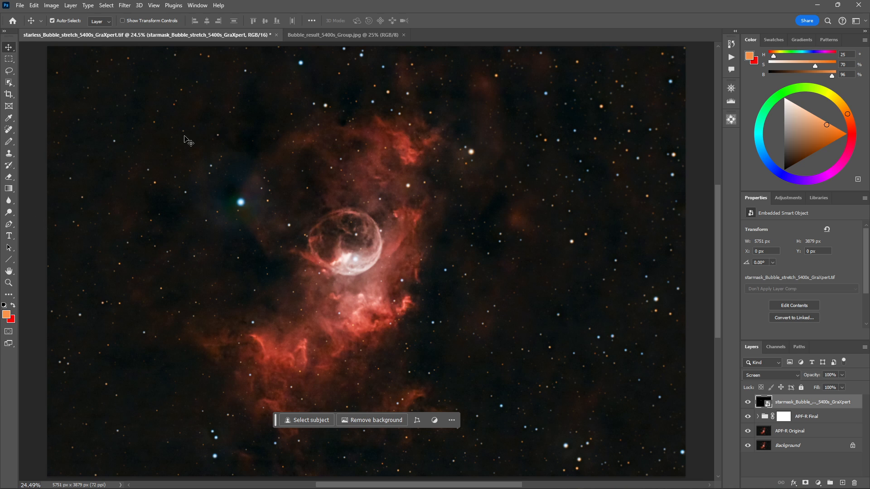
click(348, 42)
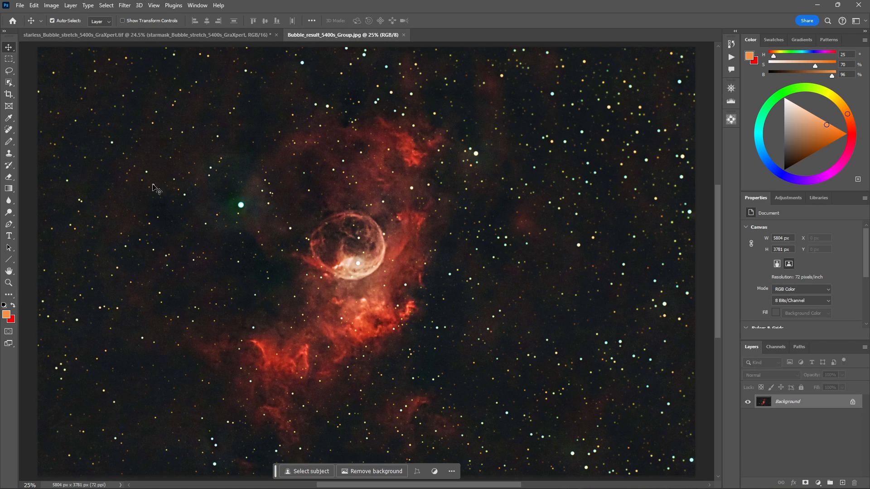
click(140, 36)
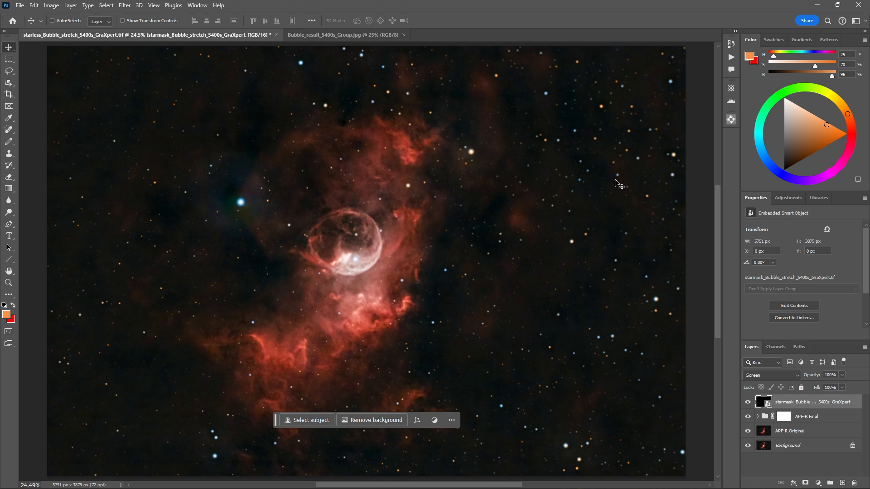
Examine the composite up close, checking the star colors, the dark background, the bright blue star and the bubble's detail
scroll(619, 185, left, 2)
scroll(617, 183, right, 1)
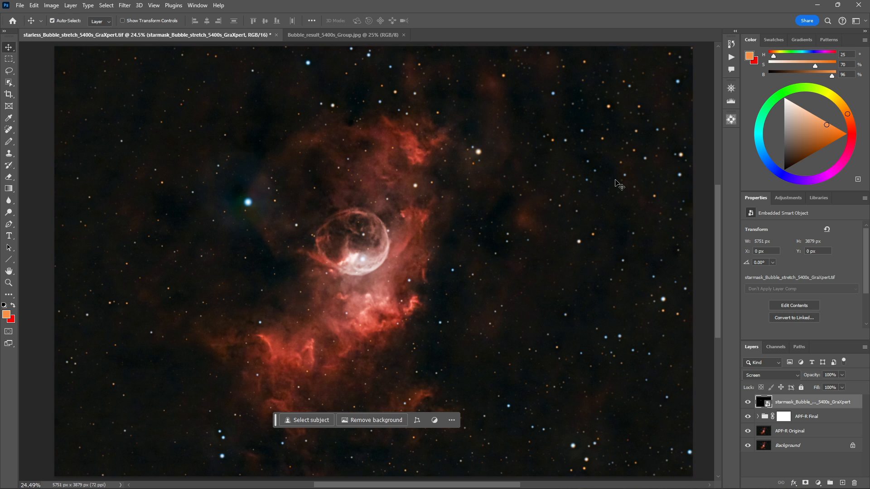
scroll(617, 183, up, 2)
scroll(617, 182, up, 1)
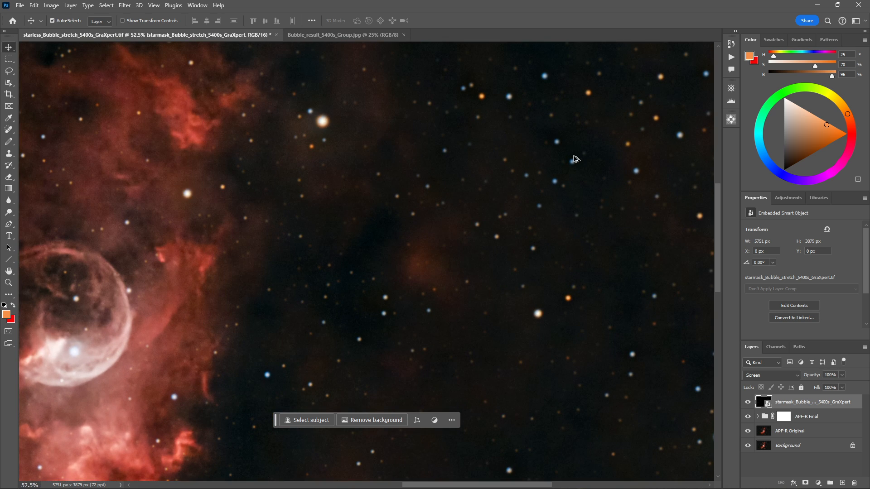
drag(579, 134, 707, 145)
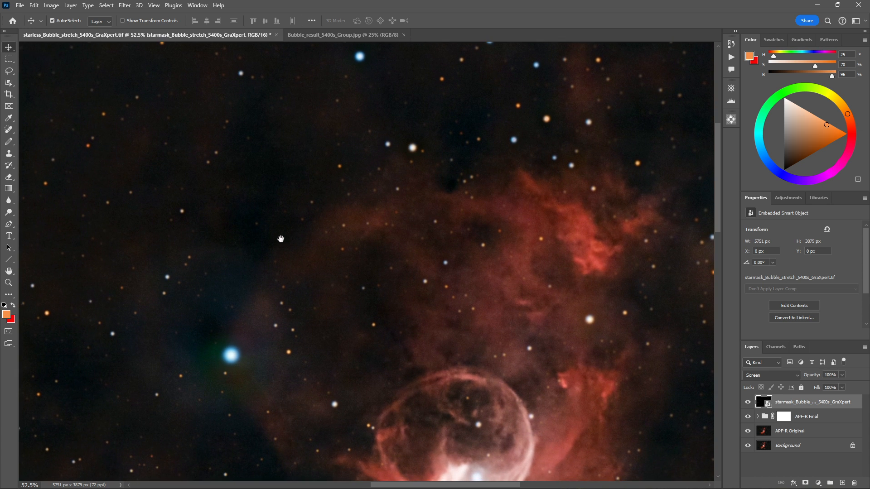
drag(235, 254, 417, 227)
drag(339, 309, 444, 145)
drag(458, 217, 400, 266)
drag(397, 215, 512, 302)
drag(317, 181, 336, 201)
drag(290, 158, 411, 267)
drag(392, 233, 397, 302)
drag(418, 255, 418, 235)
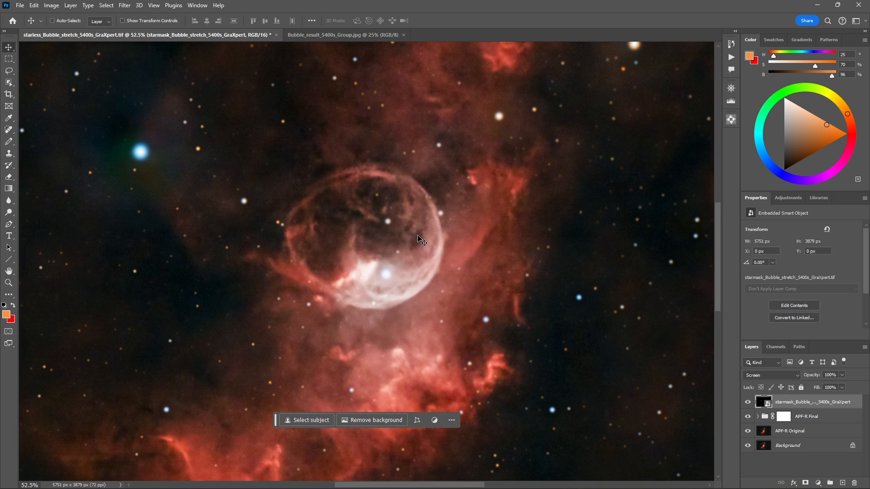
scroll(422, 240, right, 2)
scroll(421, 240, down, 6)
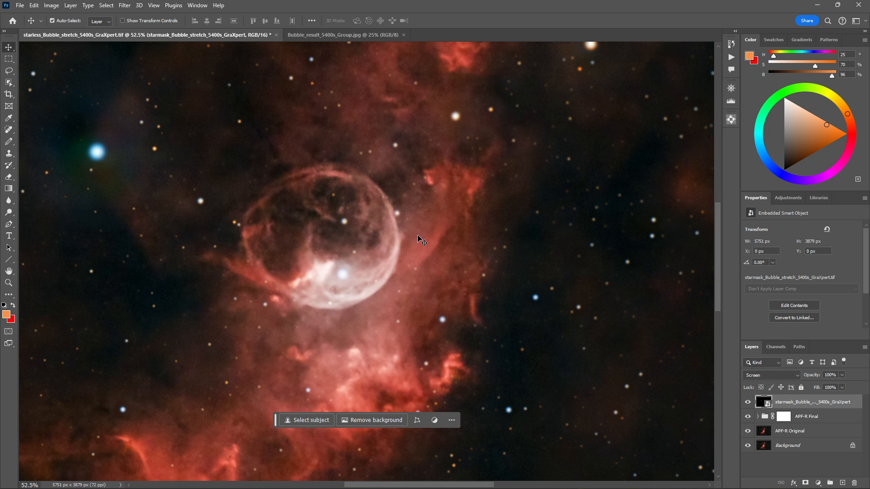
scroll(417, 235, up, 1)
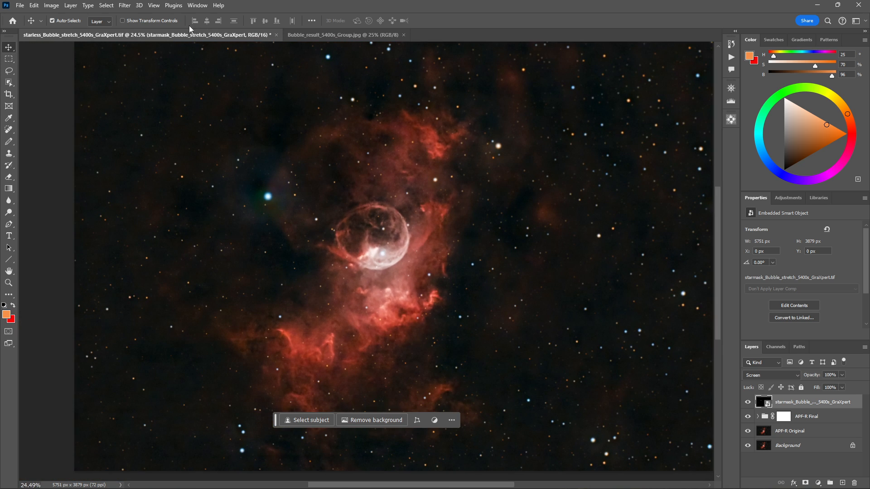
Fit the composite on screen again and close the Bubble_result_5400s_Group.jpg document
click(152, 5)
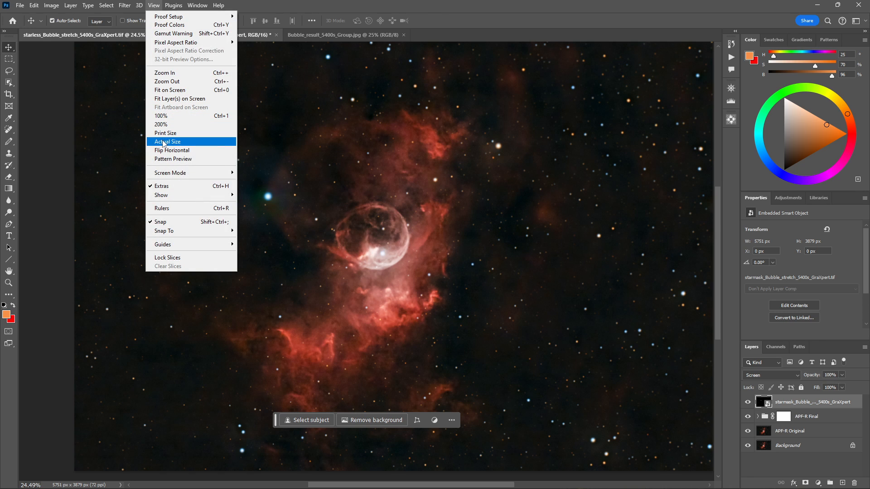
click(164, 91)
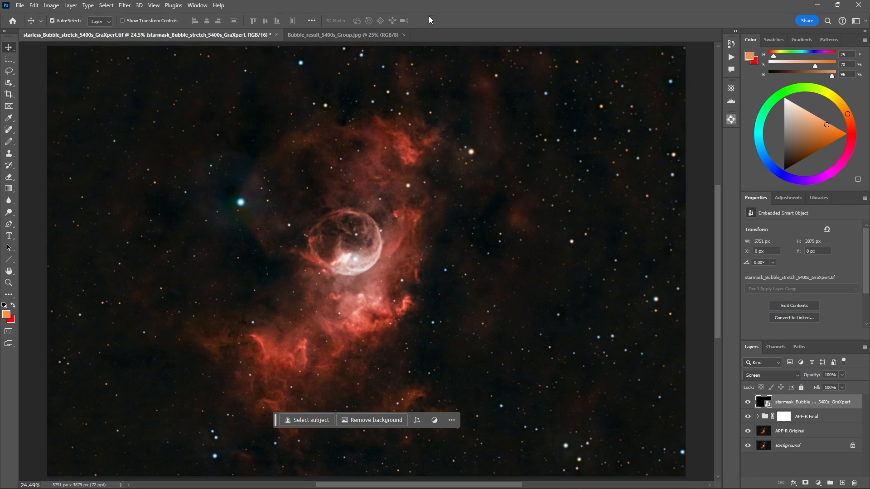
click(403, 34)
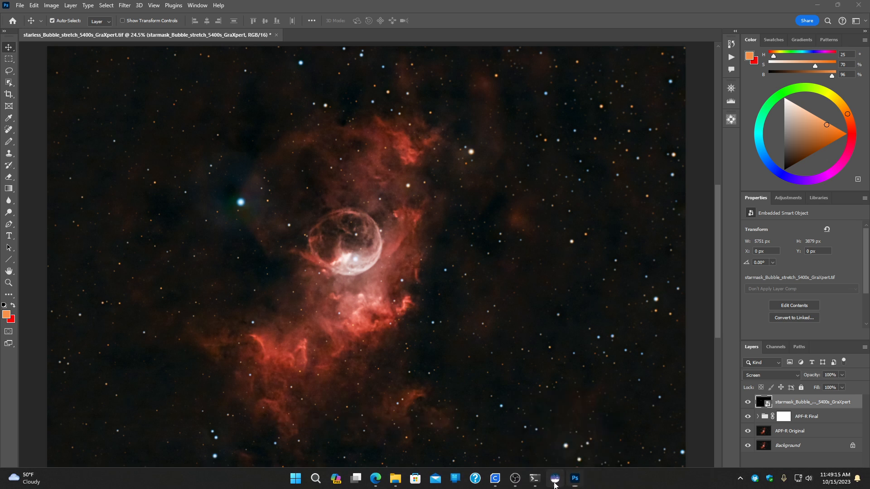
Switch to Siril, open the Dynamic PSF settings for Full Resynthesis and display the star profile type choices
click(555, 478)
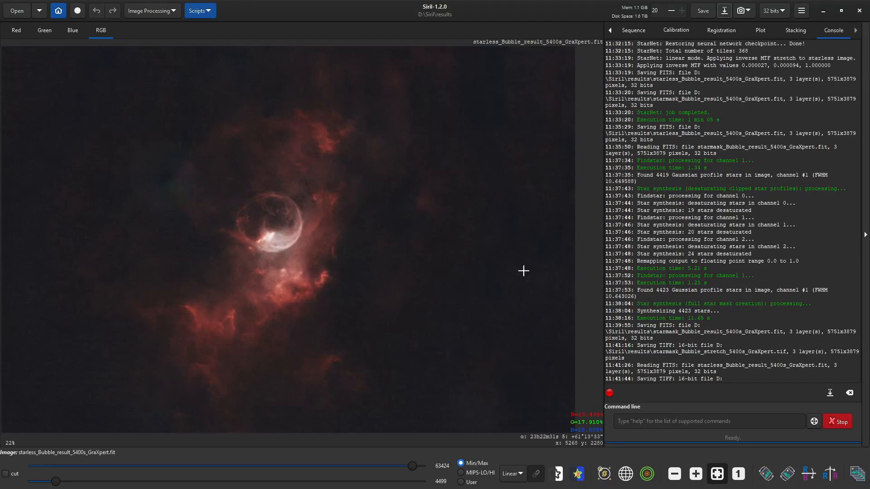
click(154, 11)
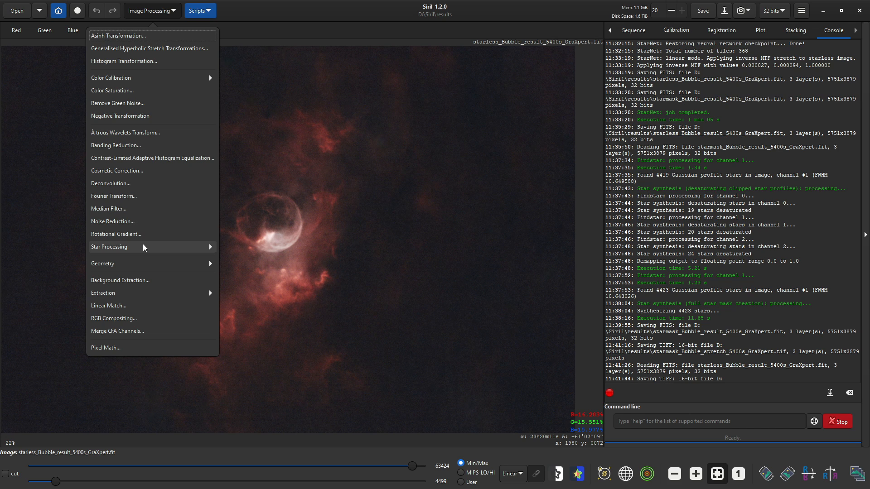
click(144, 247)
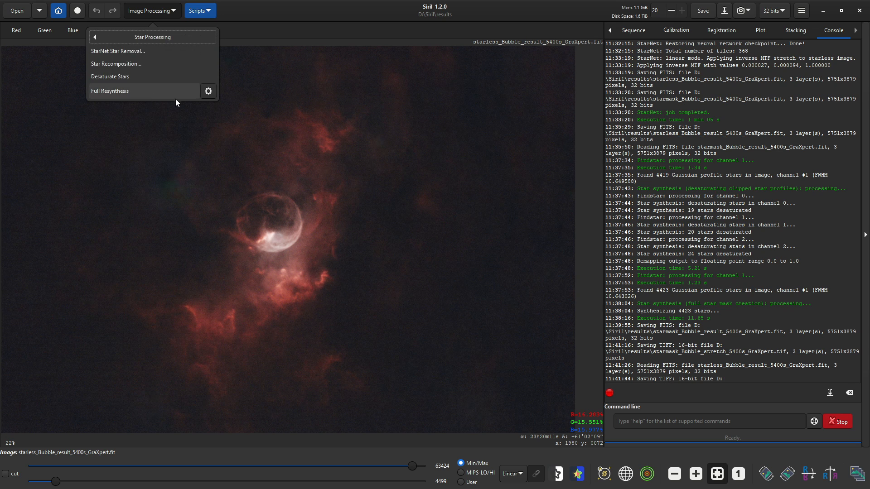
click(209, 91)
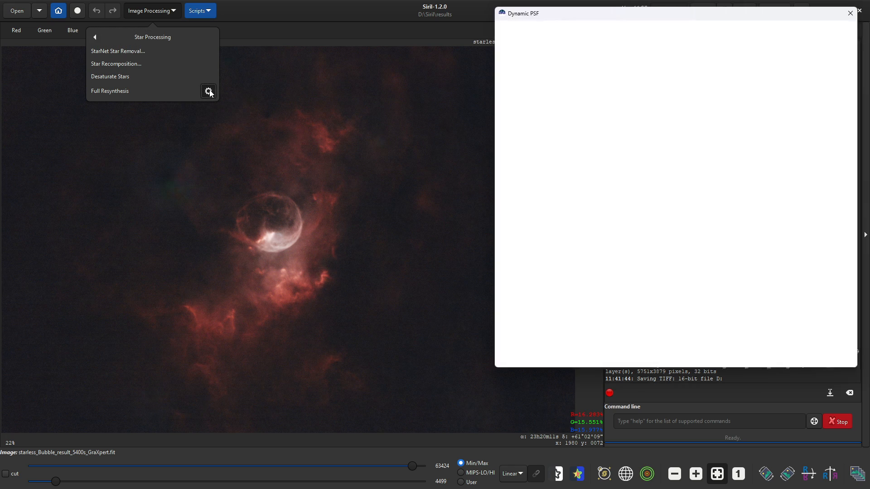
click(596, 315)
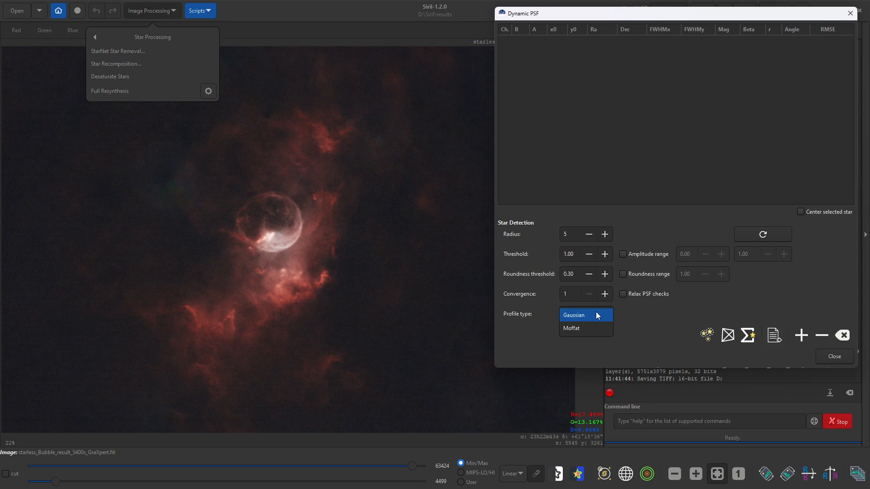